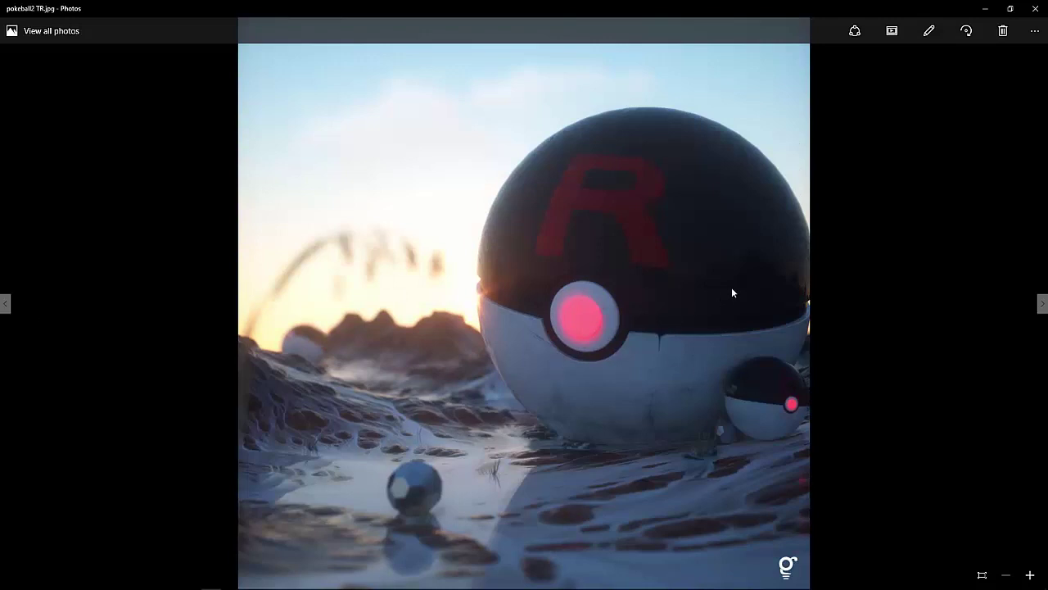
Step: Close the reference render, return to the Cinema 4D scene and bring the pokeball and surrounding plants into view
left_click(1042, 4)
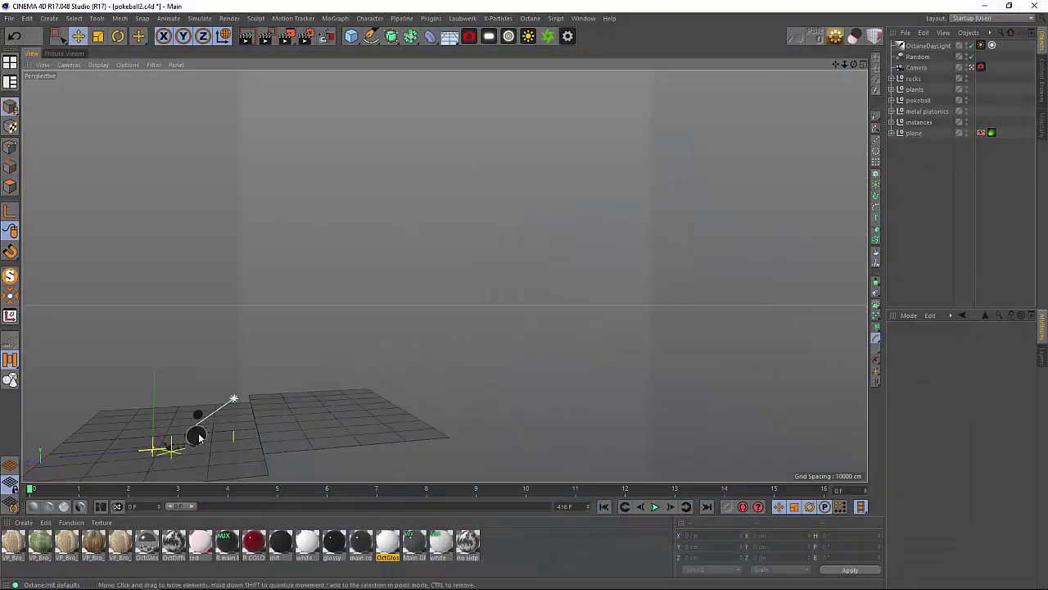
left_click(926, 68)
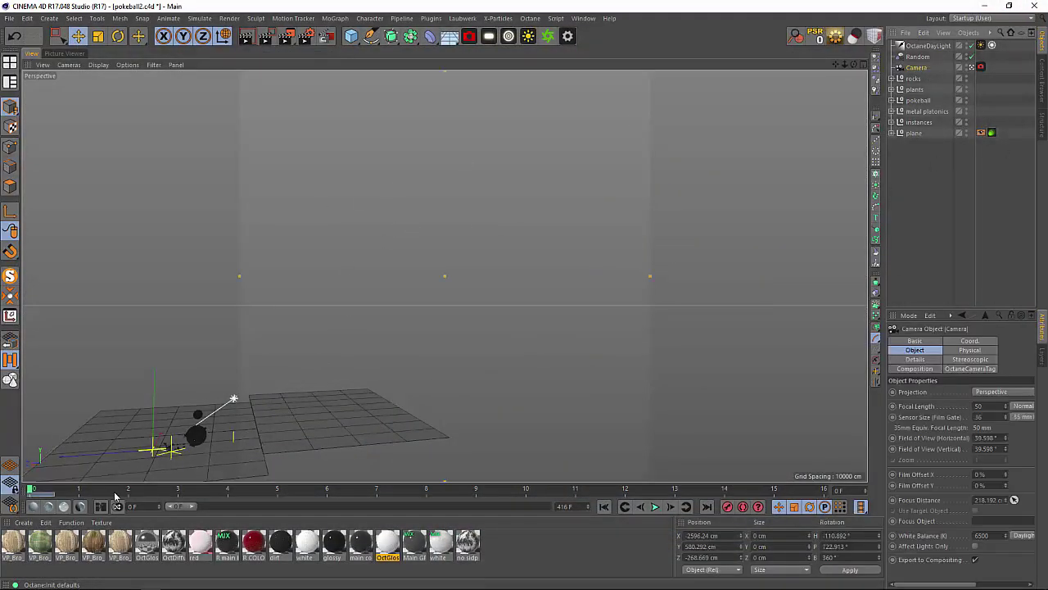
left_click_drag(122, 490, 30, 490)
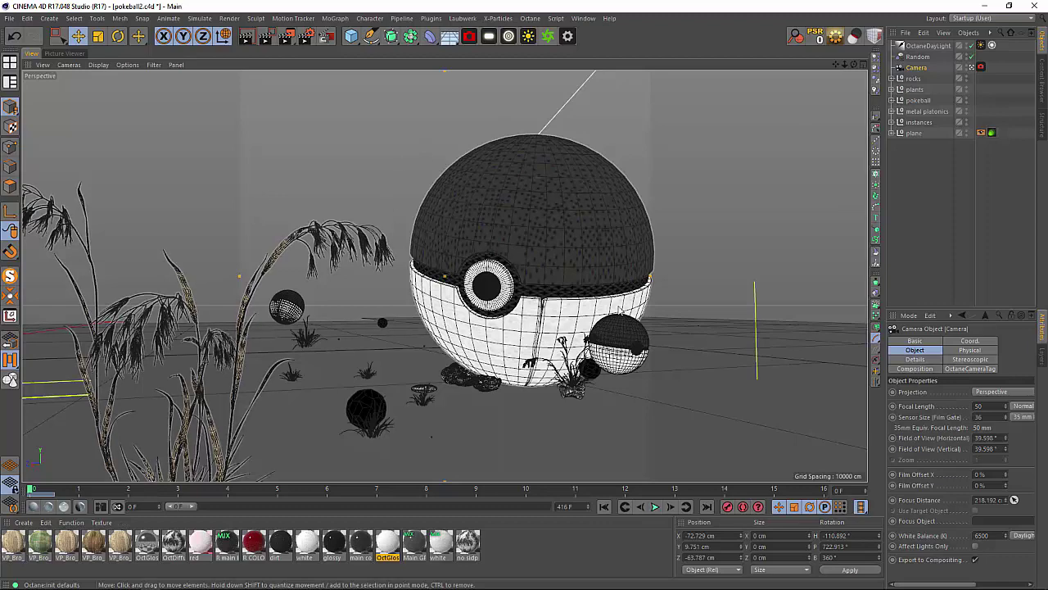
Step: Lift the main pokeball's top shell off the inner sphere and undo the move
left_click(532, 187)
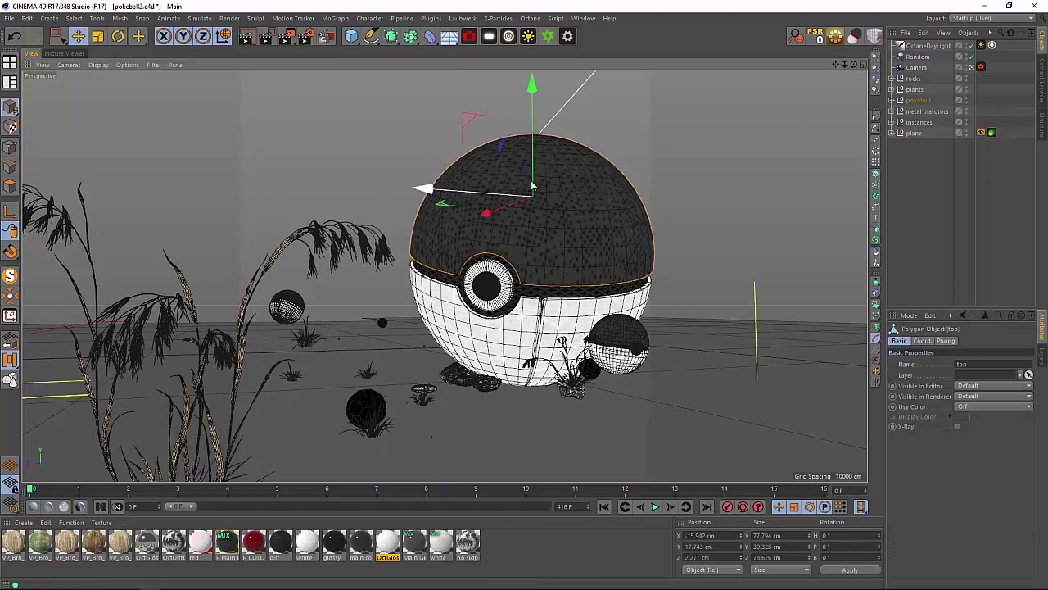
left_click_drag(532, 187, 555, 79)
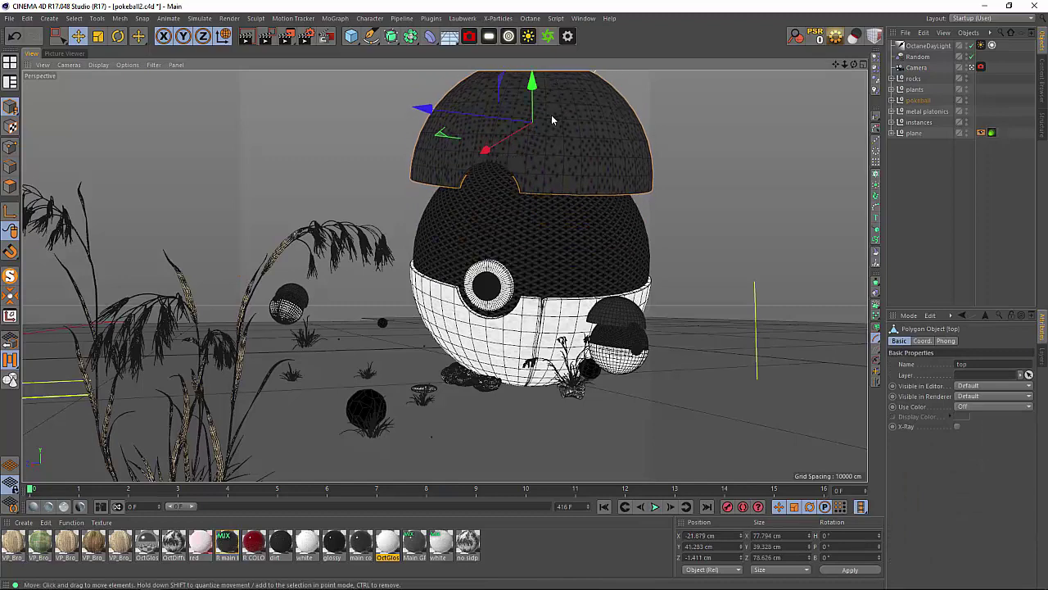
key("ctrl+z")
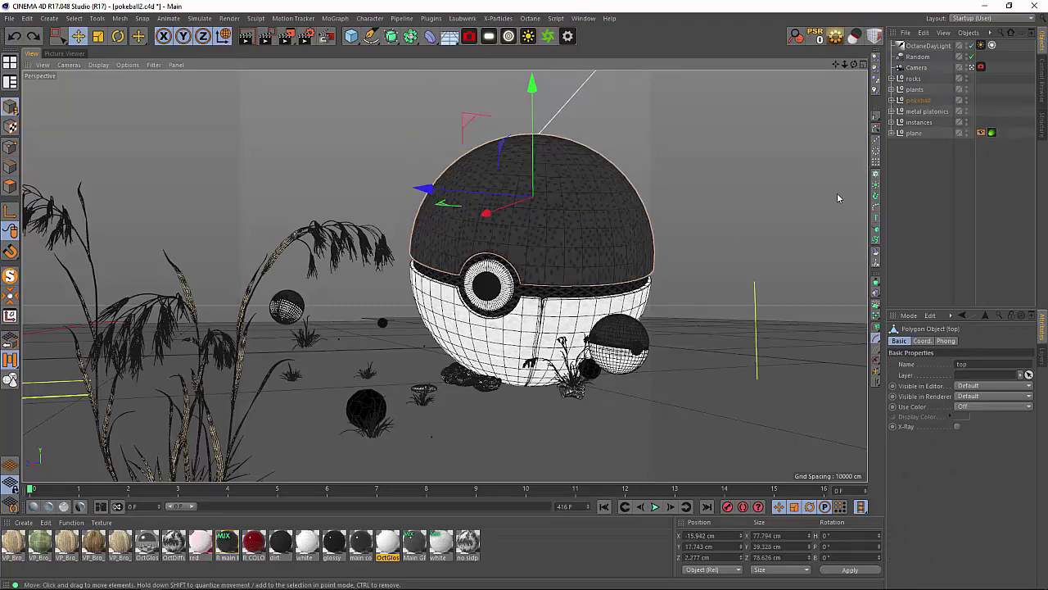
Step: Expand the pokeball group, lift its top shell and inside sphere upward, and undo both moves
left_click(893, 100)
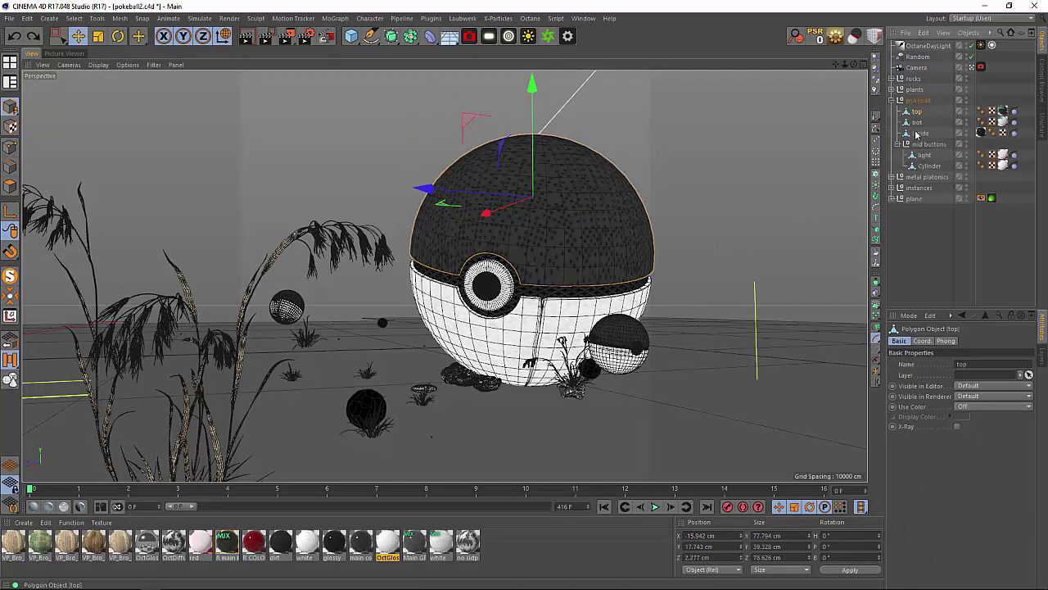
left_click(899, 145)
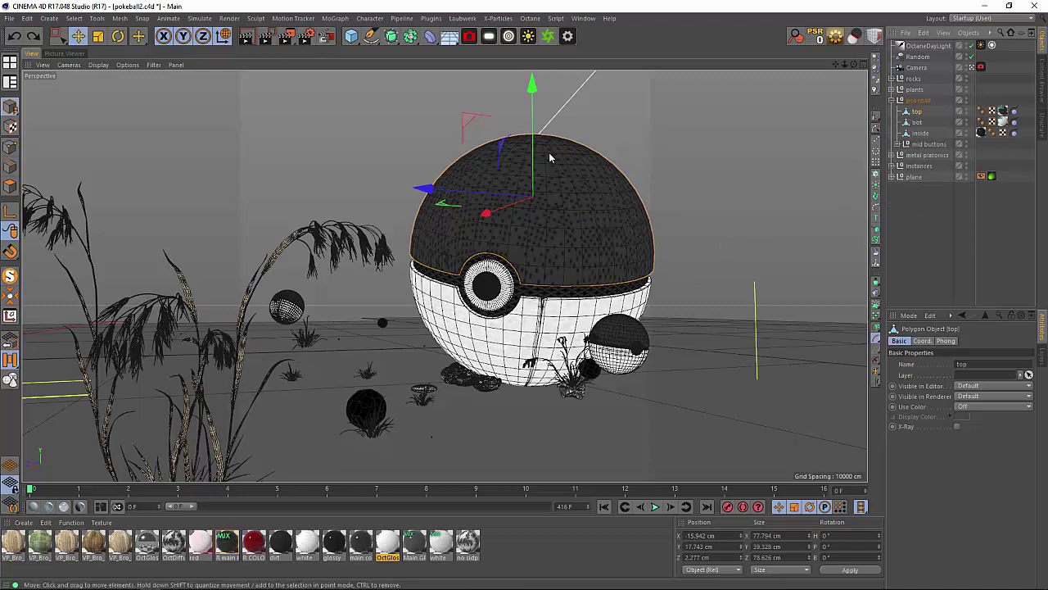
left_click_drag(540, 149, 547, 65)
left_click(538, 270)
left_click_drag(528, 206, 548, 108)
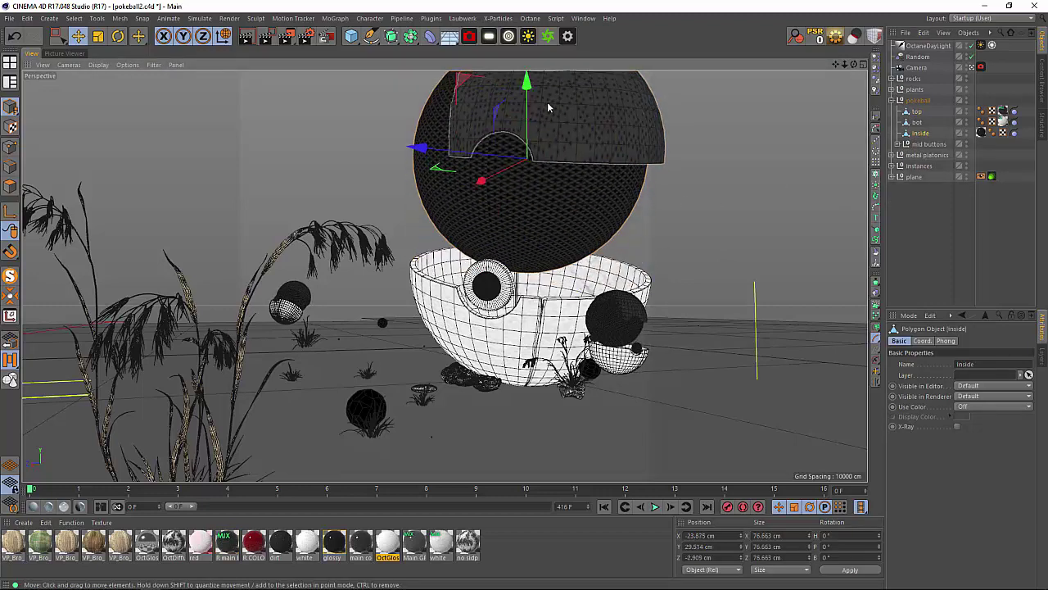
key("ctrl+z")
key("ctrl+z")
key("ctrl+z")
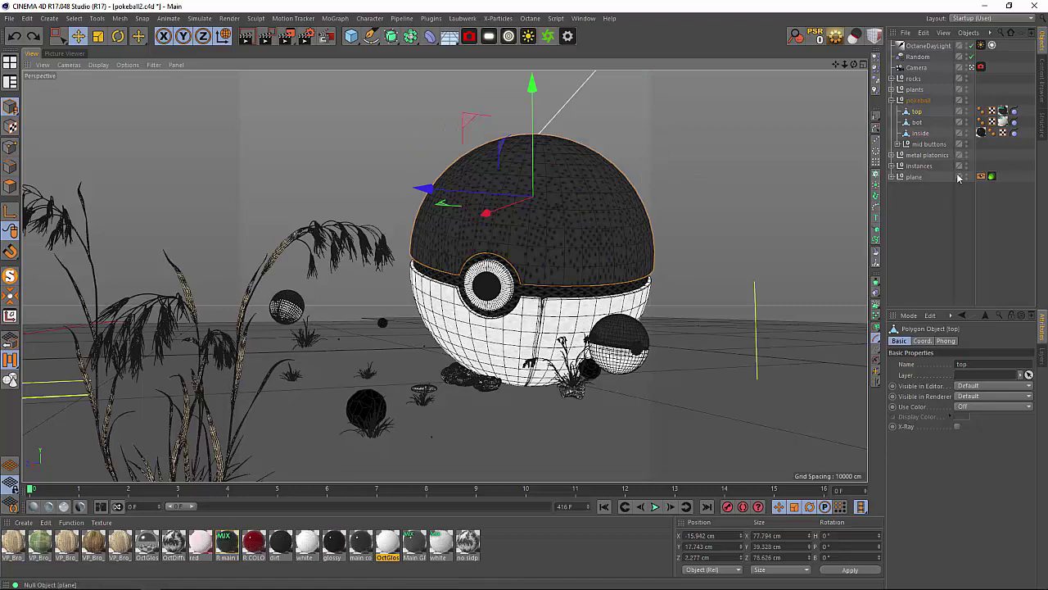
Step: Hide the instances group and clear the object selection
left_click(966, 167)
left_click(956, 199)
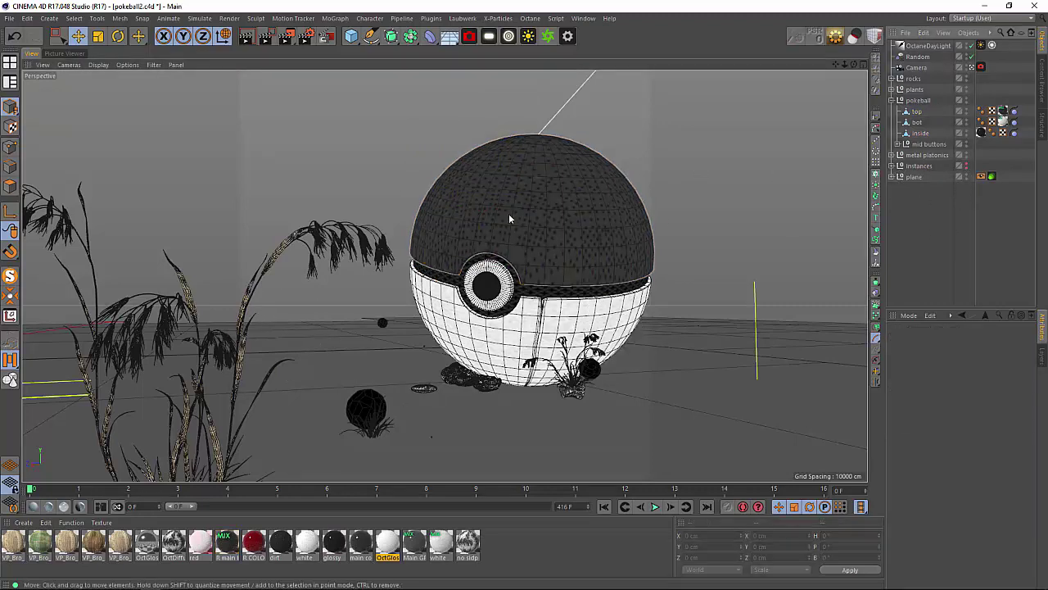
Step: Move the pokeball's bottom shell down and its top shell up, undoing each move
left_click(523, 316)
left_click_drag(530, 246, 535, 362)
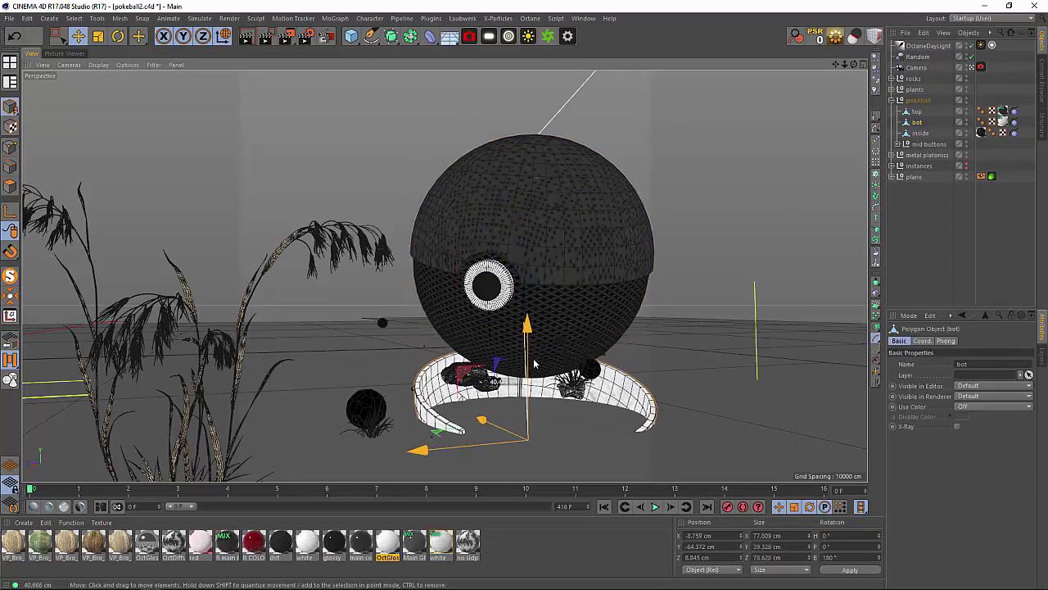
key("ctrl+z")
left_click(551, 206)
left_click_drag(538, 178, 539, 106)
key("ctrl+z")
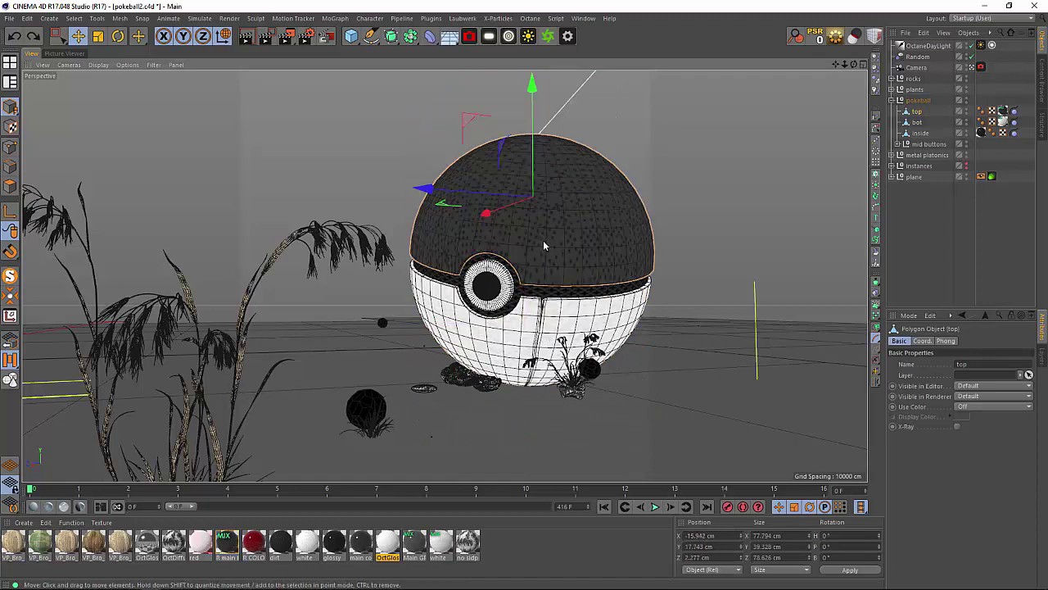
Step: Pull the inside sphere out sideways, undo the move, and check the button's outer ring object
left_click(552, 290)
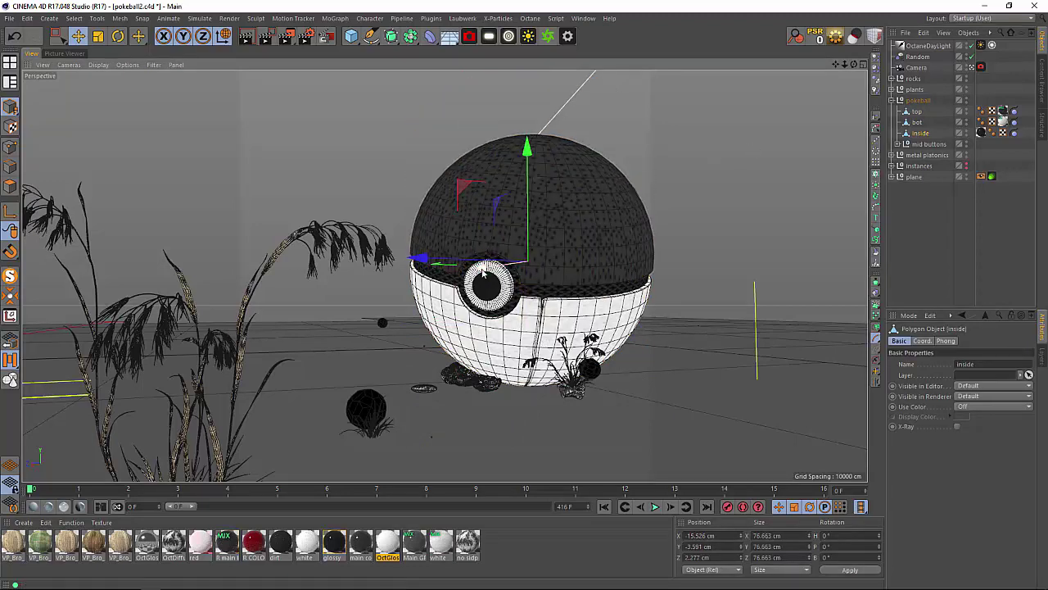
left_click_drag(458, 260, 277, 283)
key("ctrl+z")
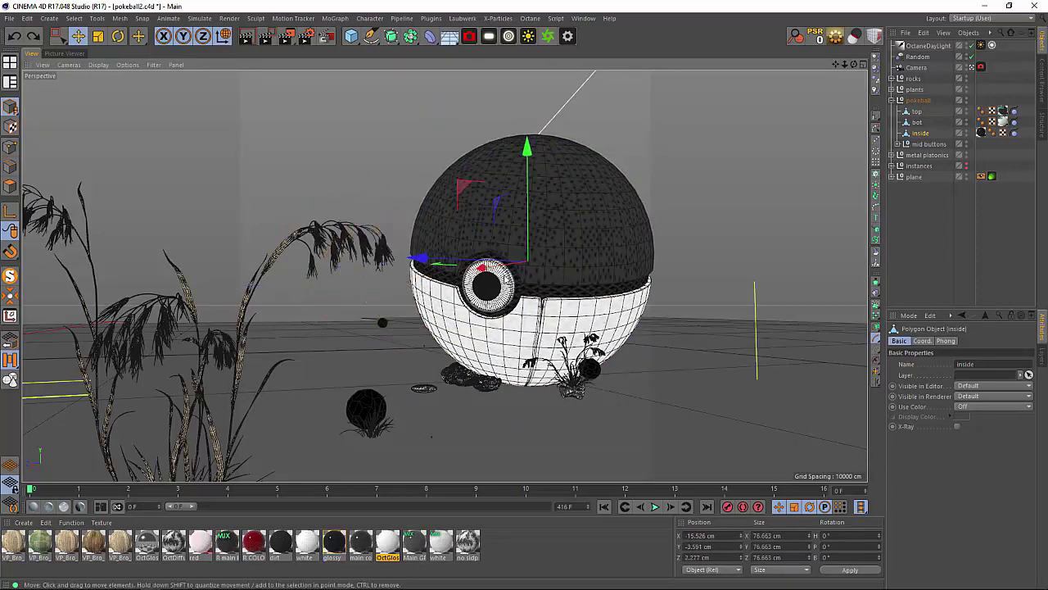
left_click(505, 281)
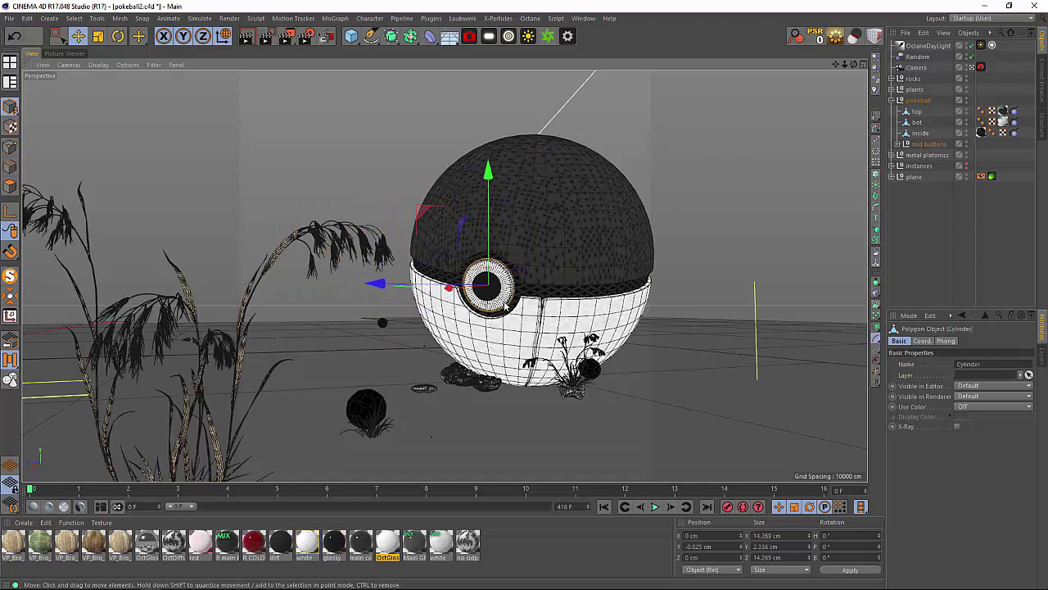
left_click(950, 211)
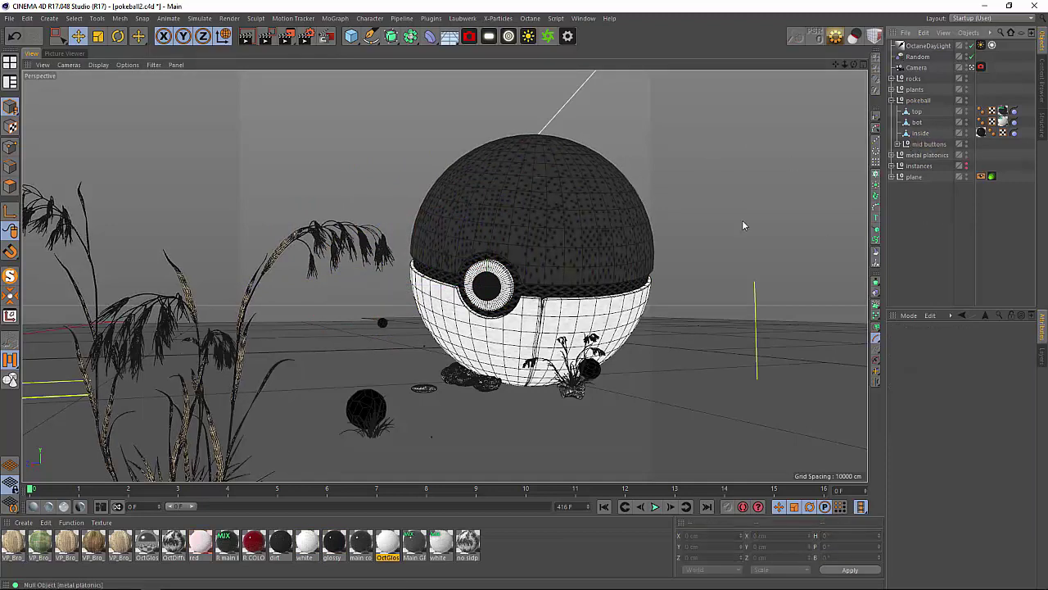
Step: Select the pokeball's bottom shell and switch to point editing beside its existing crack
left_click(562, 322)
scroll(576, 351, "up", 3)
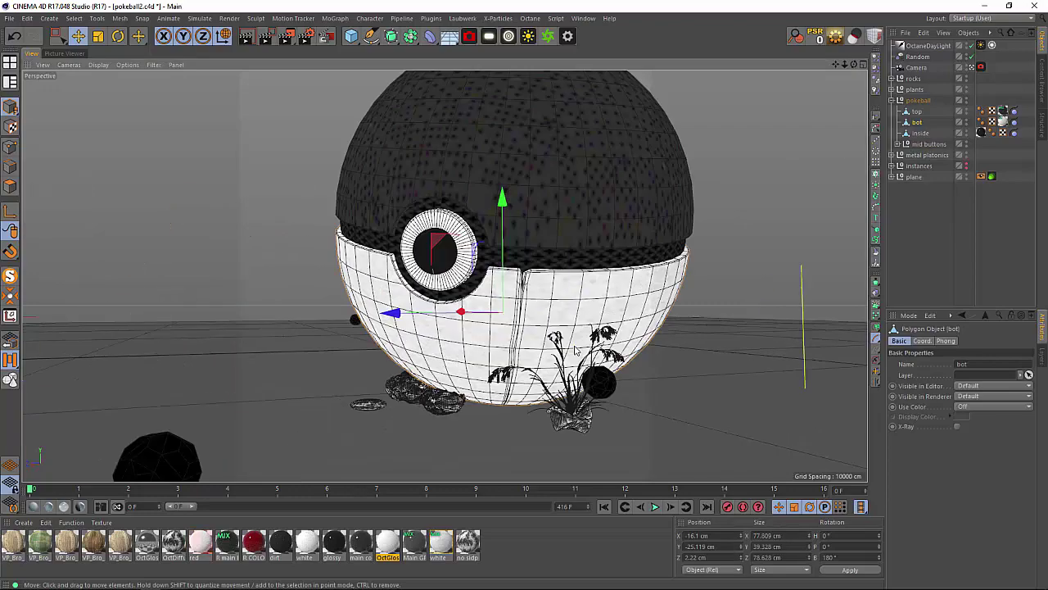
scroll(575, 351, "up", 5)
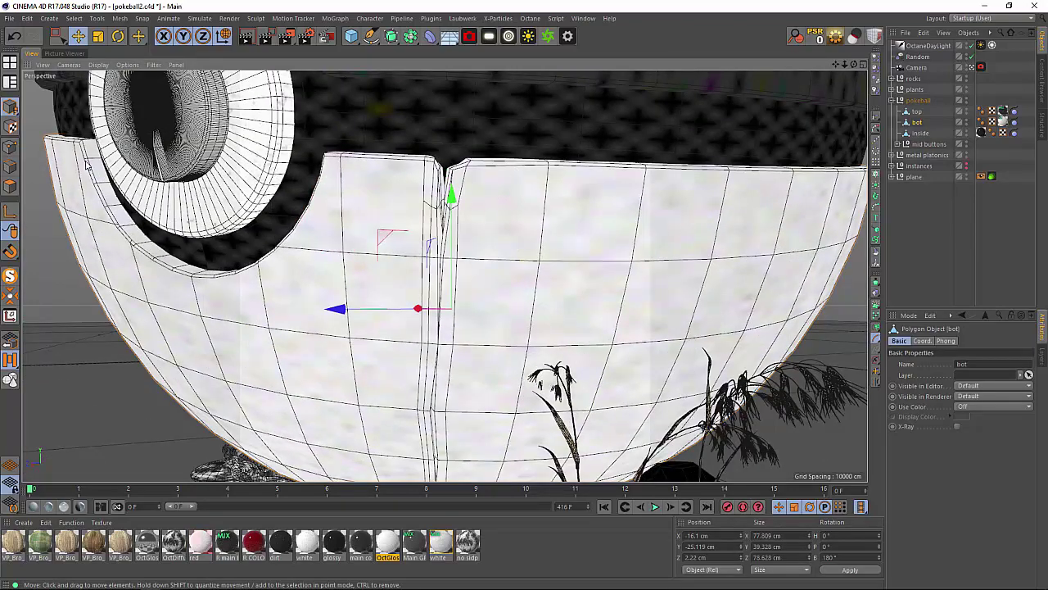
left_click(10, 147)
left_click_drag(664, 211, 602, 237, "alt")
Step: Cut downward from the bottom shell's rim with the Knife in Line mode, just beside a vertical edge
key("k")
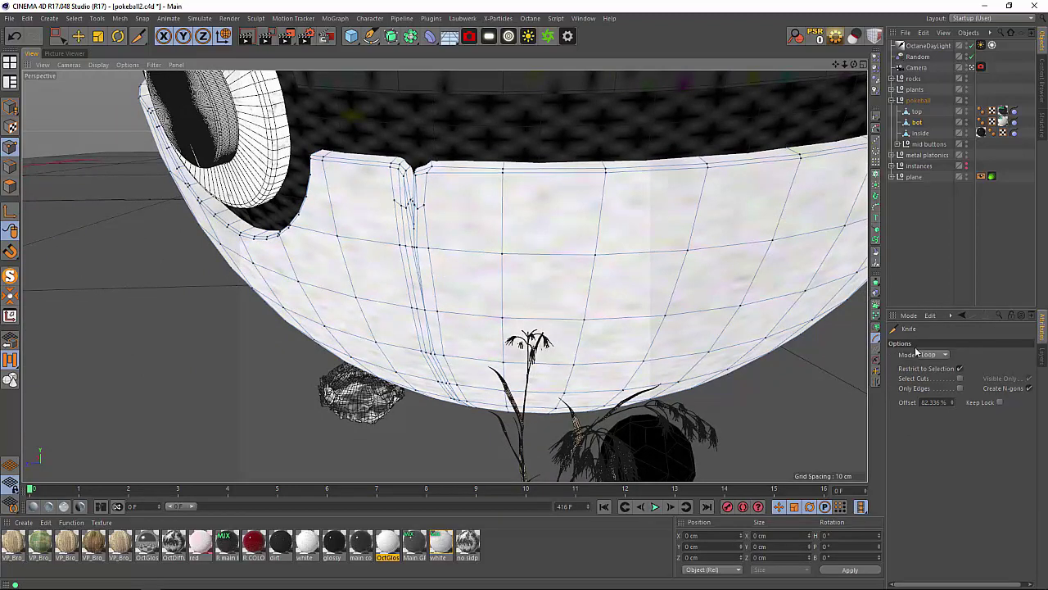
left_click(942, 354)
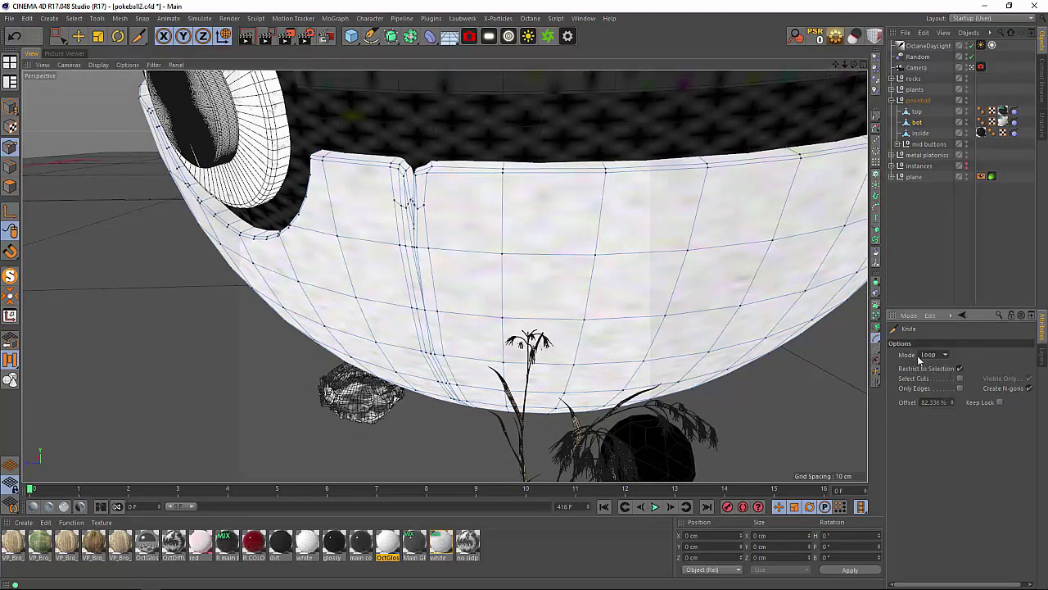
left_click(928, 366)
mouse_move(589, 167)
left_mouse_down()
mouse_move(573, 258)
mouse_move(583, 252)
left_mouse_up()
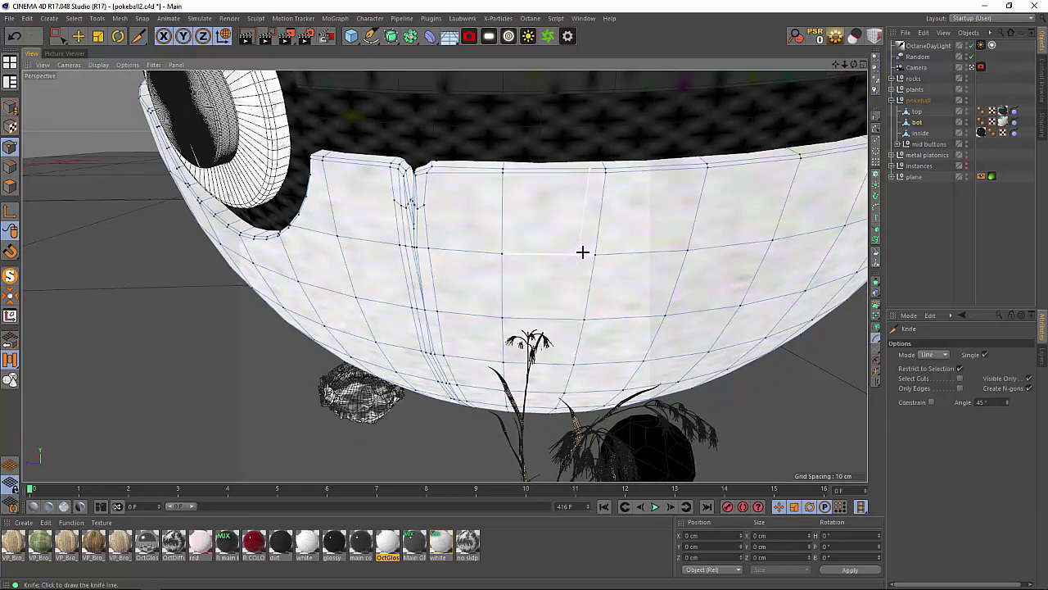
left_click(582, 254)
Step: Isolate the bottom shell and finish a narrow wedge of knife cuts with a middle line, converging at one lower point
left_click(854, 36)
left_click_drag(540, 173, 574, 259, "alt")
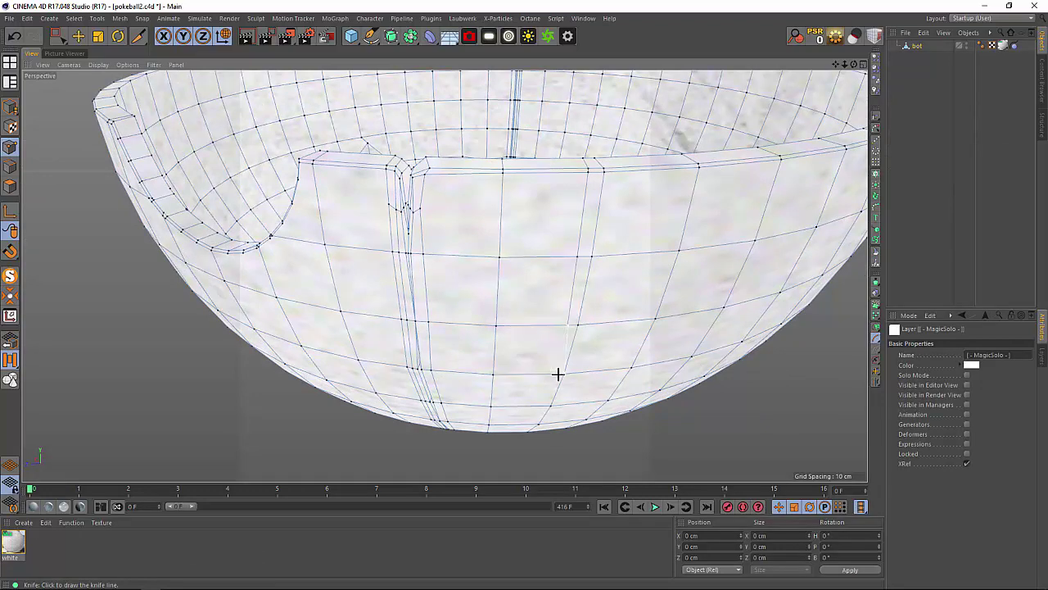
scroll(560, 378, "up", 6)
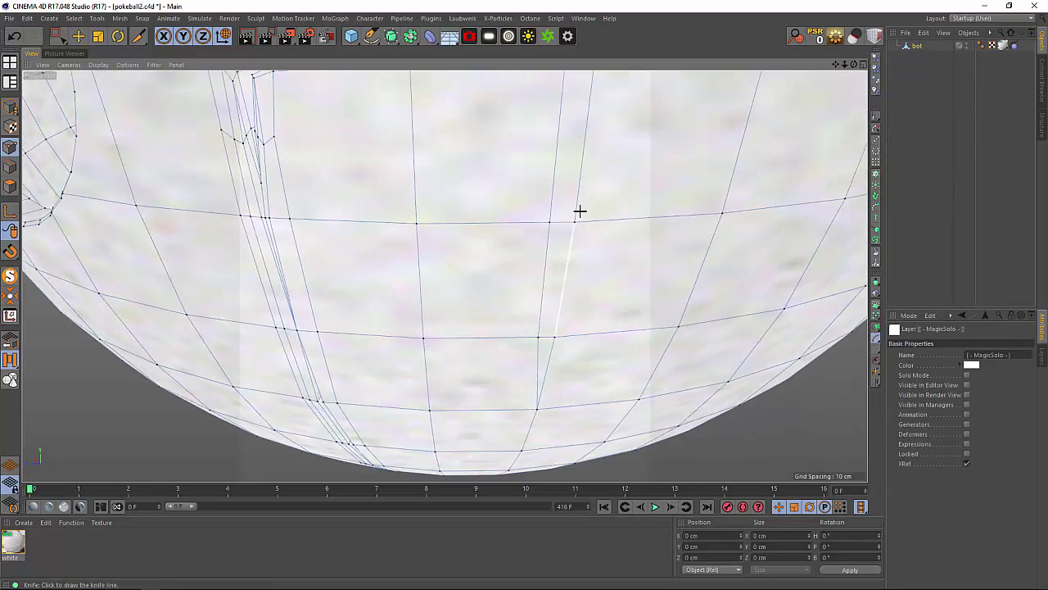
scroll(579, 212, "down", 5)
scroll(592, 202, "up", 3)
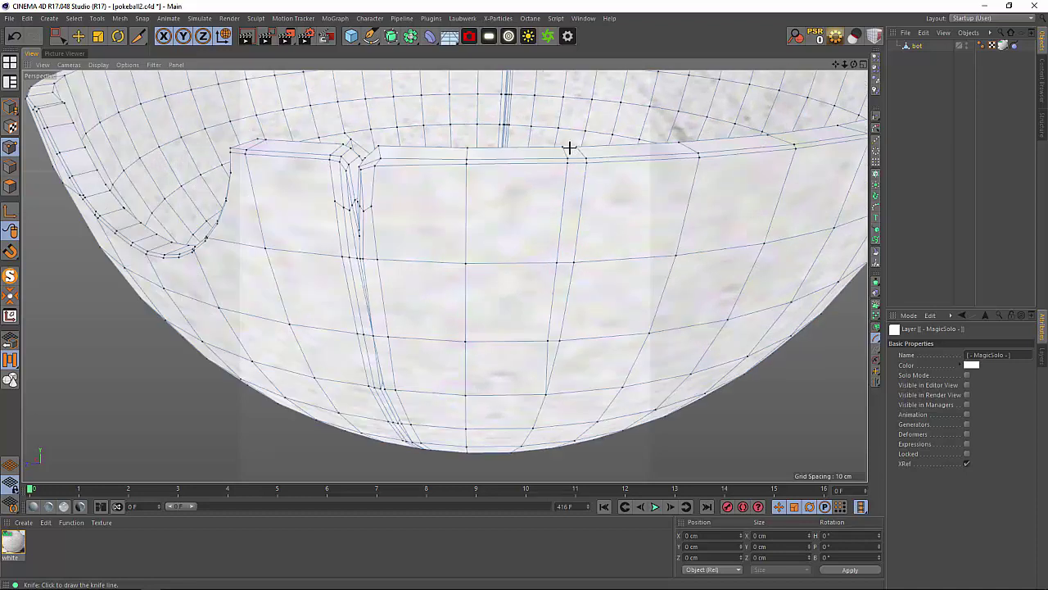
left_click_drag(577, 163, 559, 326)
left_click_drag(547, 380, 546, 394)
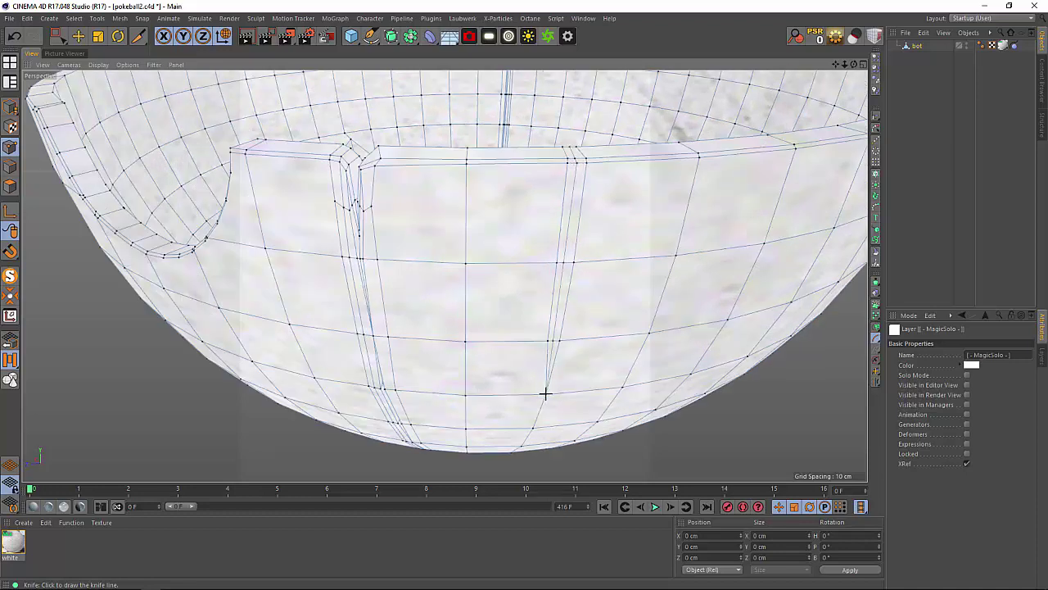
Step: Rectangle-select the middle rim points of the new cut and turn off Only Select Visible Elements
left_click(64, 39)
mouse_move(596, 174)
left_mouse_down("alt")
mouse_move(578, 167)
mouse_move(603, 156)
left_mouse_up("alt")
left_click_drag(577, 117, 577, 159)
key("ctrl+z")
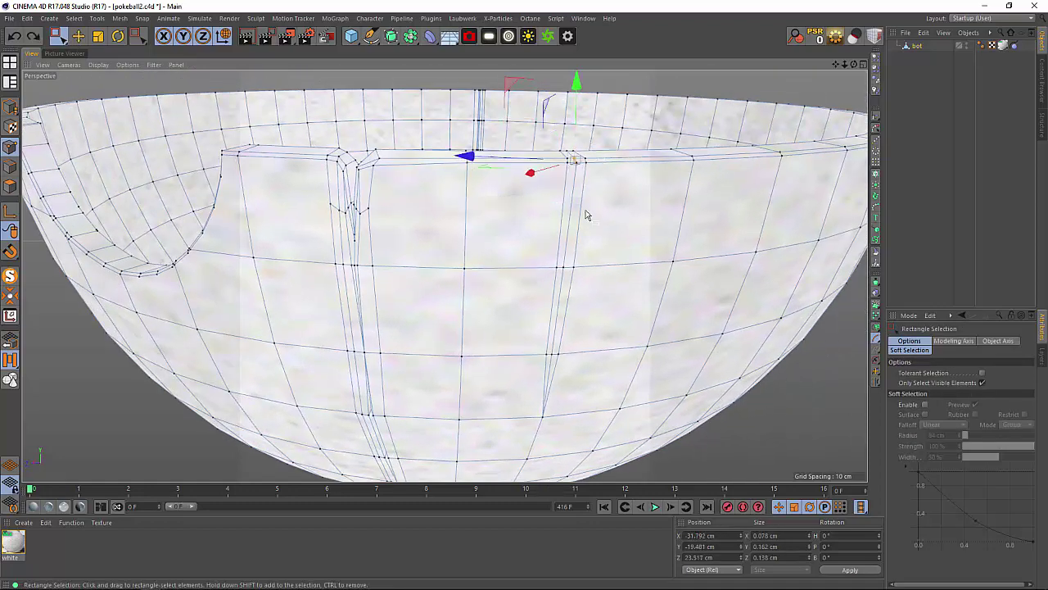
left_click_drag(586, 214, 557, 205, "alt")
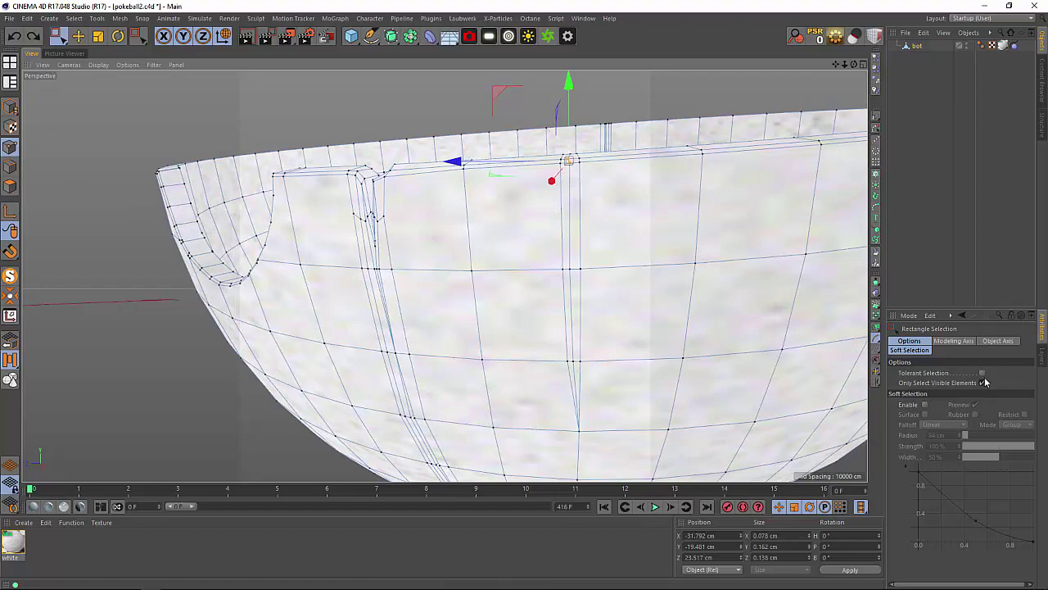
left_click(983, 383)
Step: Restrict the selection to the middle points of the new front cut, deselecting stray points elsewhere on the shell
left_click_drag(644, 199, 648, 223, "alt")
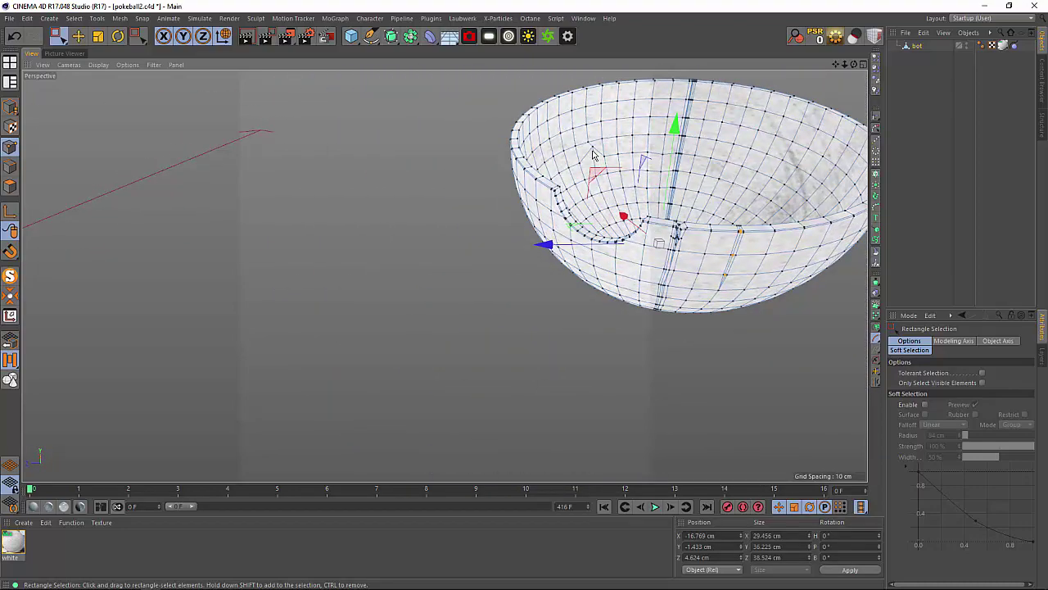
left_click_drag(593, 155, 737, 204, "alt")
left_click_drag(687, 249, 645, 237, "alt")
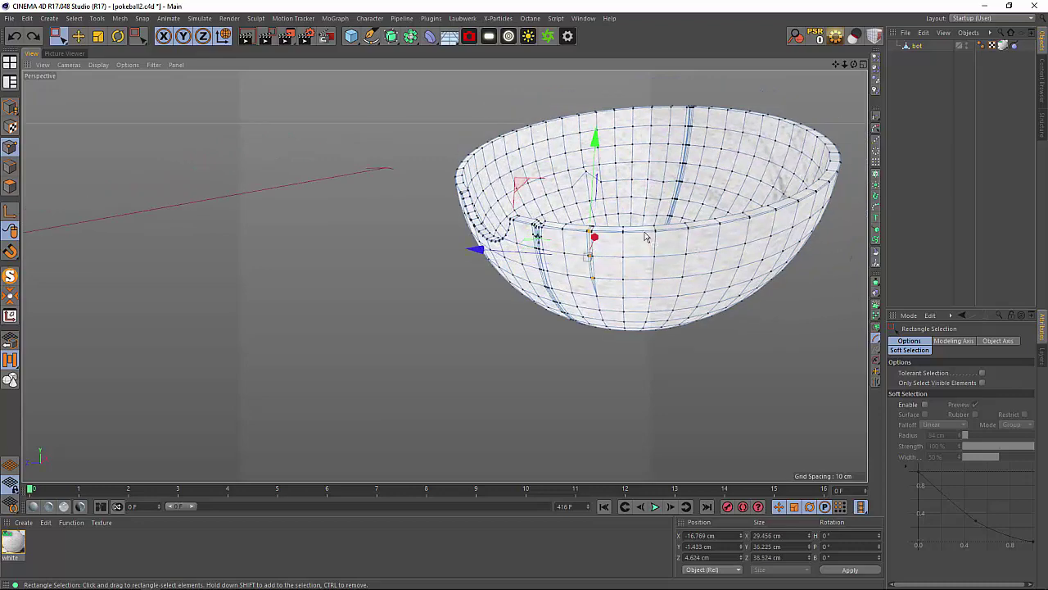
left_click_drag(451, 123, 274, 260, "alt")
left_click_drag(256, 199, 363, 377)
scroll(624, 317, "up", 4)
middle_click_drag(549, 246, 547, 276, "alt")
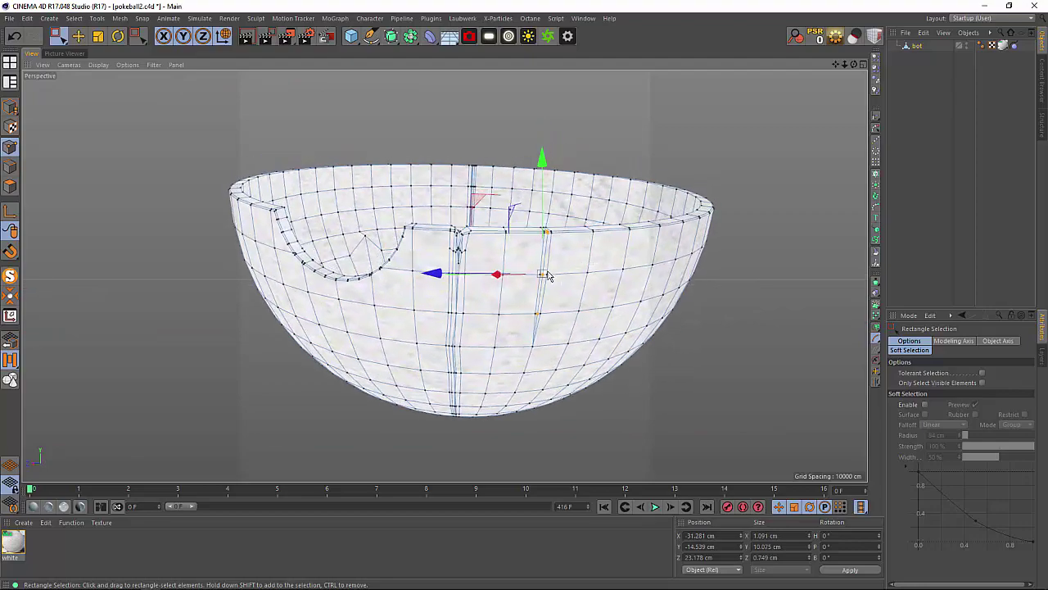
Step: Try to place the bottom shell inside a Fracture object and undo it
left_click_drag(547, 276, 465, 217, "alt")
left_click(876, 196, "alt")
left_click_drag(546, 244, 484, 294, "alt")
left_click_drag(497, 225, 484, 245, "alt")
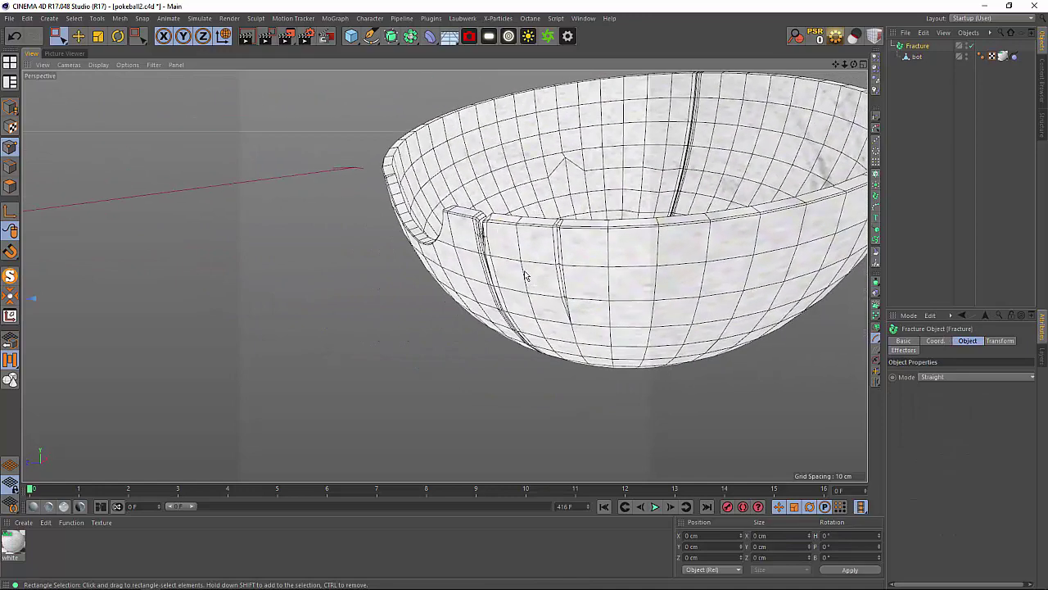
key("ctrl+z")
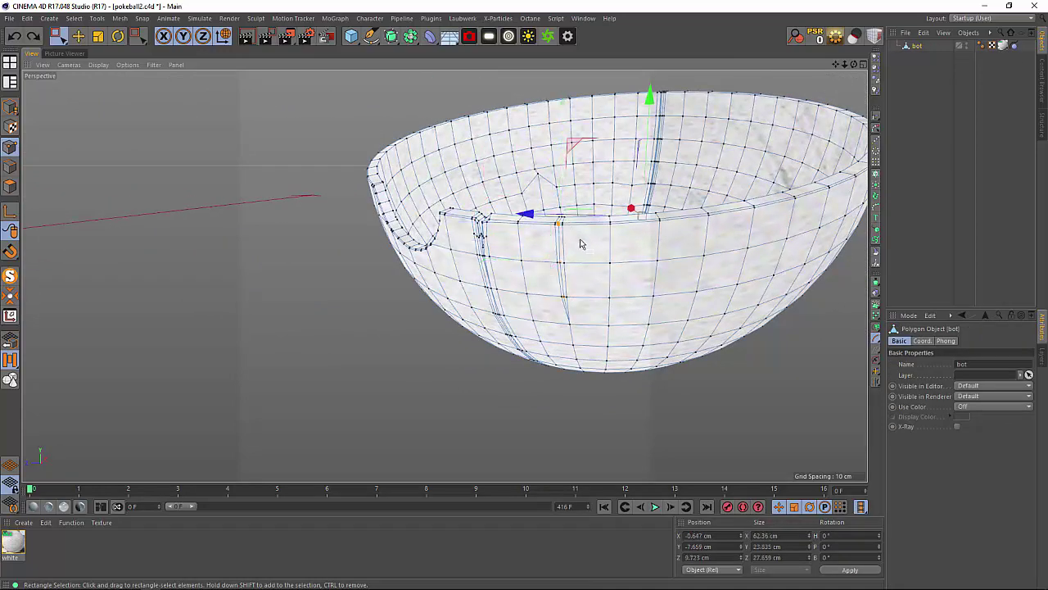
Step: Leave the isolated view to restore the whole scene and clear the selection
left_click(608, 254)
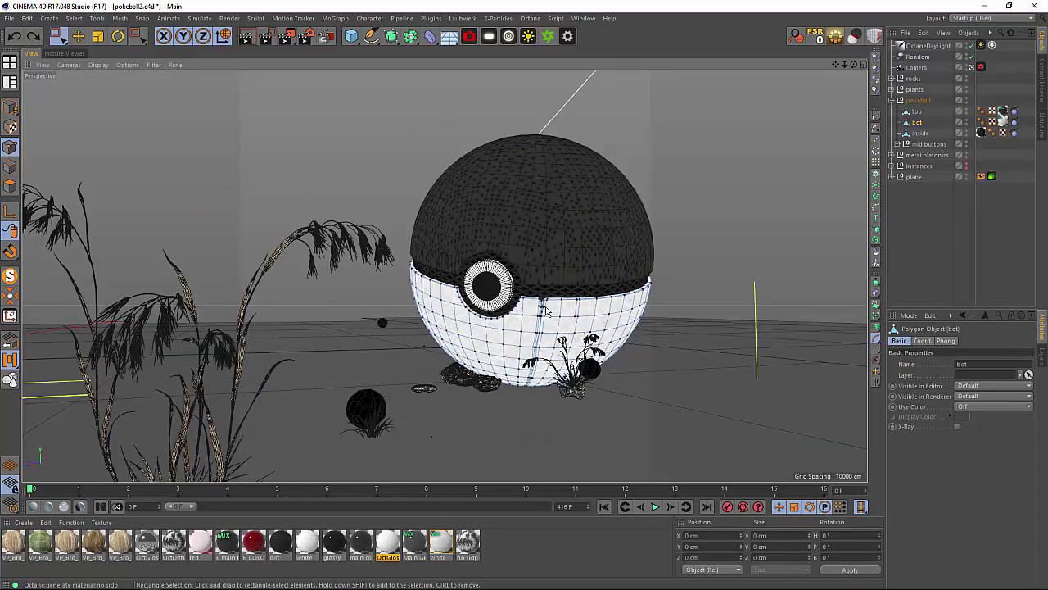
key("ctrl+y")
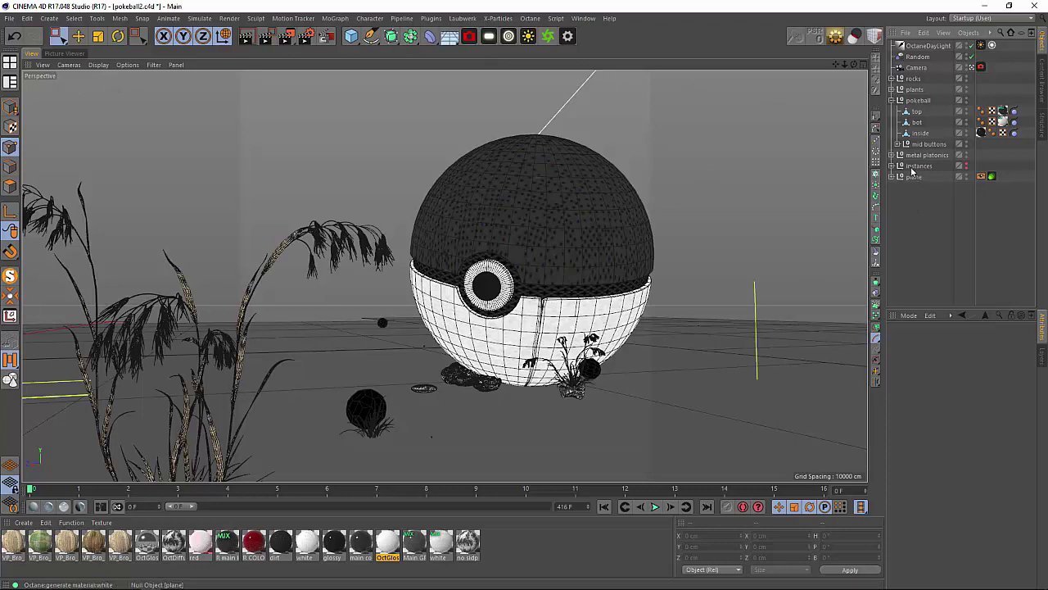
Step: Make the hidden instances group visible in the scene and clear the selection
left_click(956, 166)
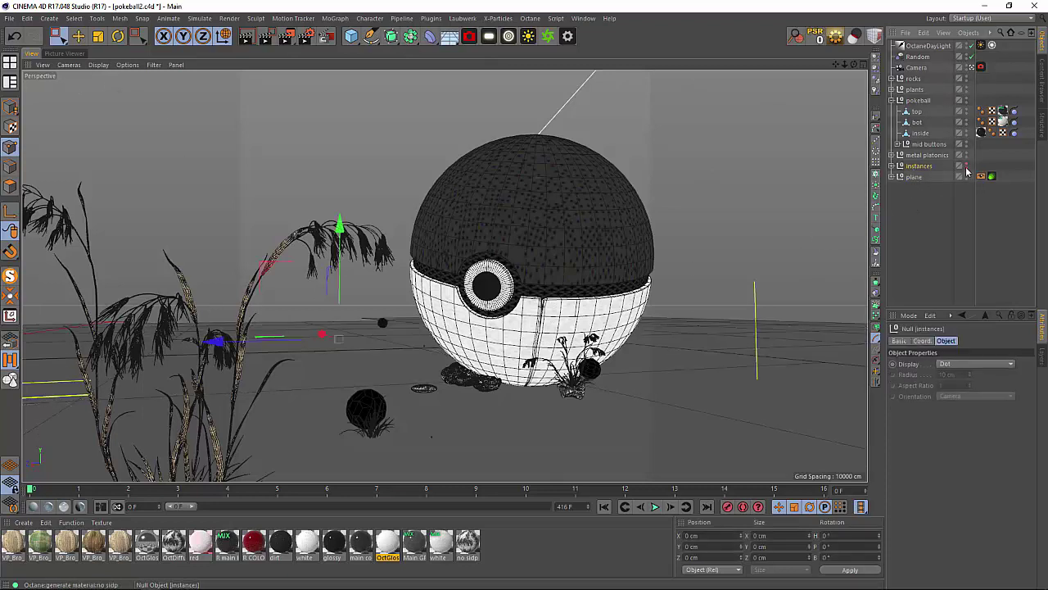
key("ctrl+z")
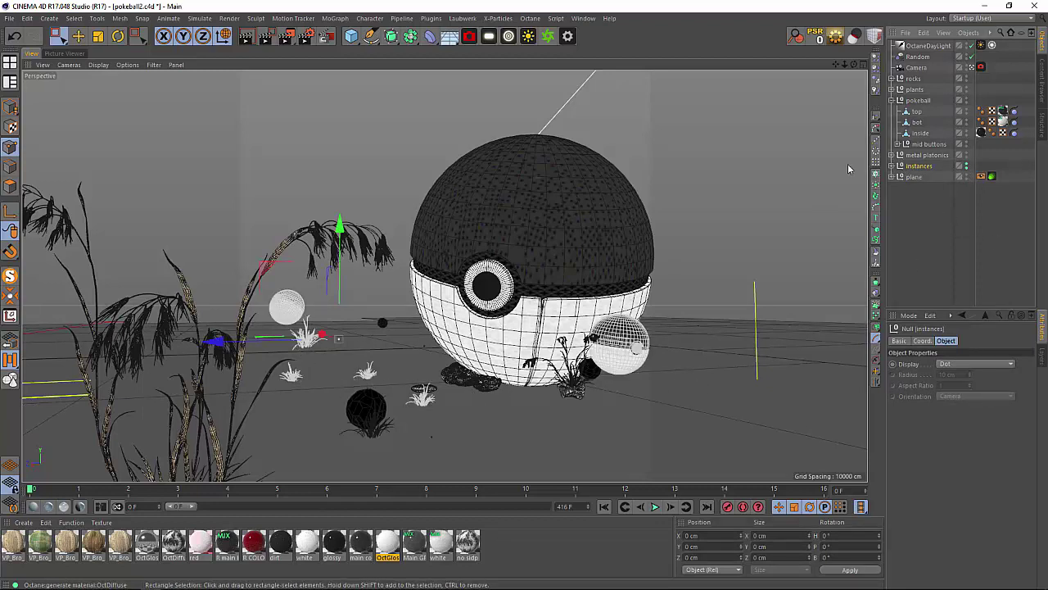
left_click(342, 360)
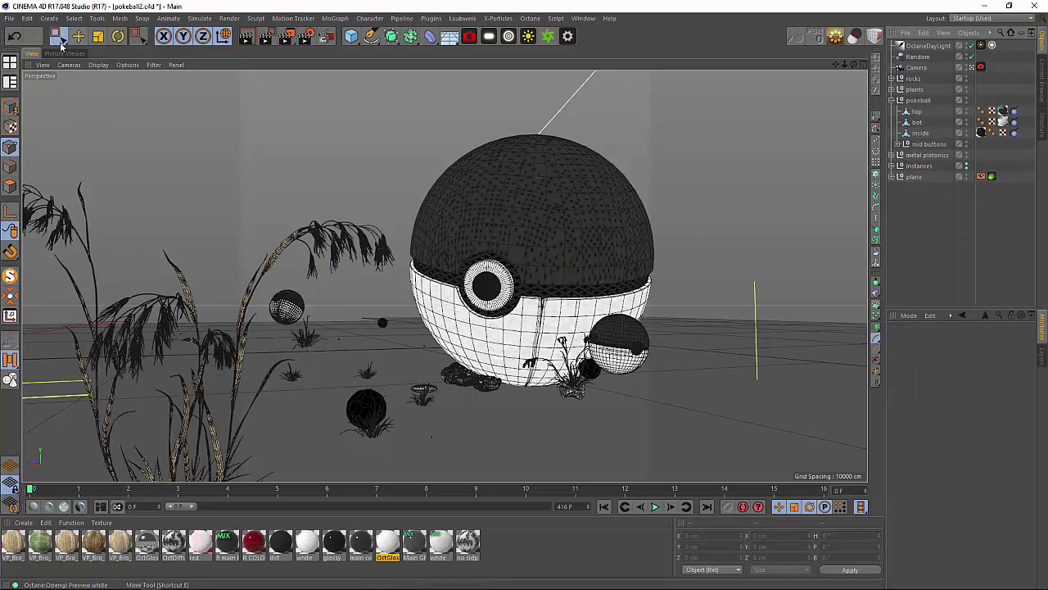
Step: Select the large foreground plant with Live Selection and reveal the contents of the plants group in a wider object list
left_click(57, 37)
left_click(75, 52)
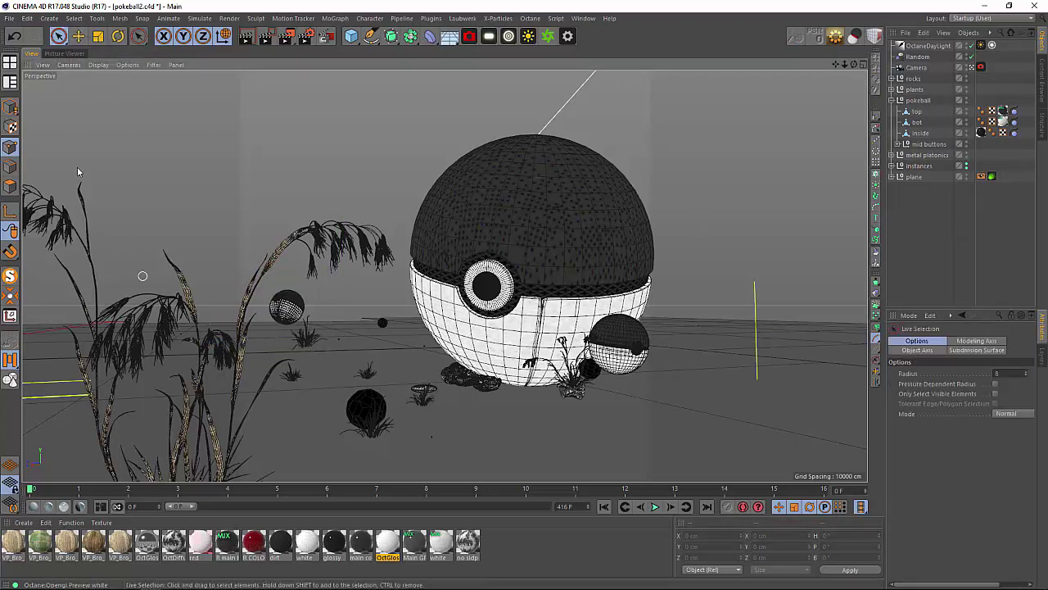
left_click(310, 341)
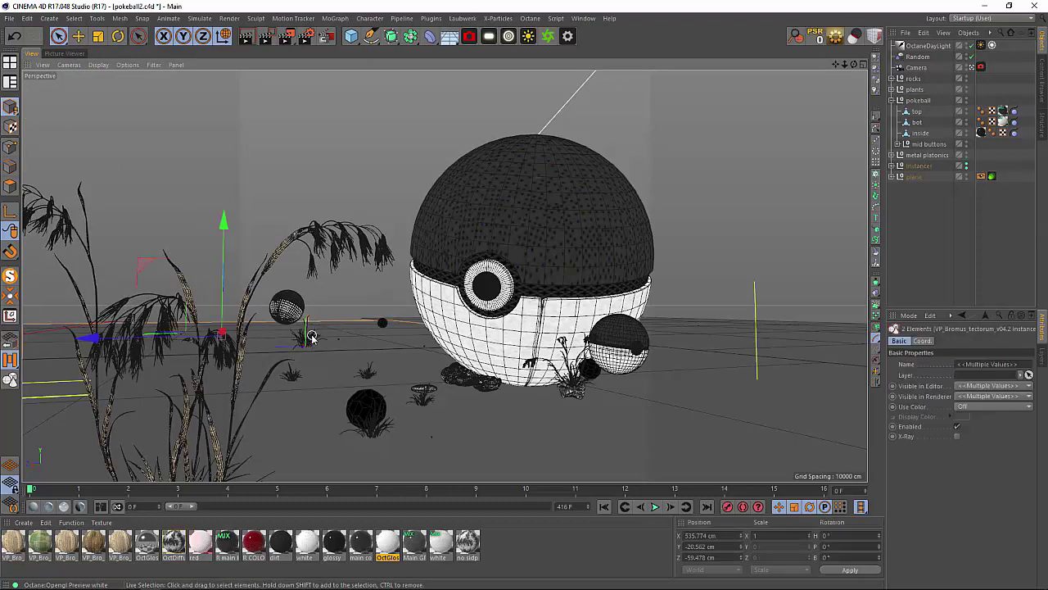
left_click(312, 316)
left_click(337, 228)
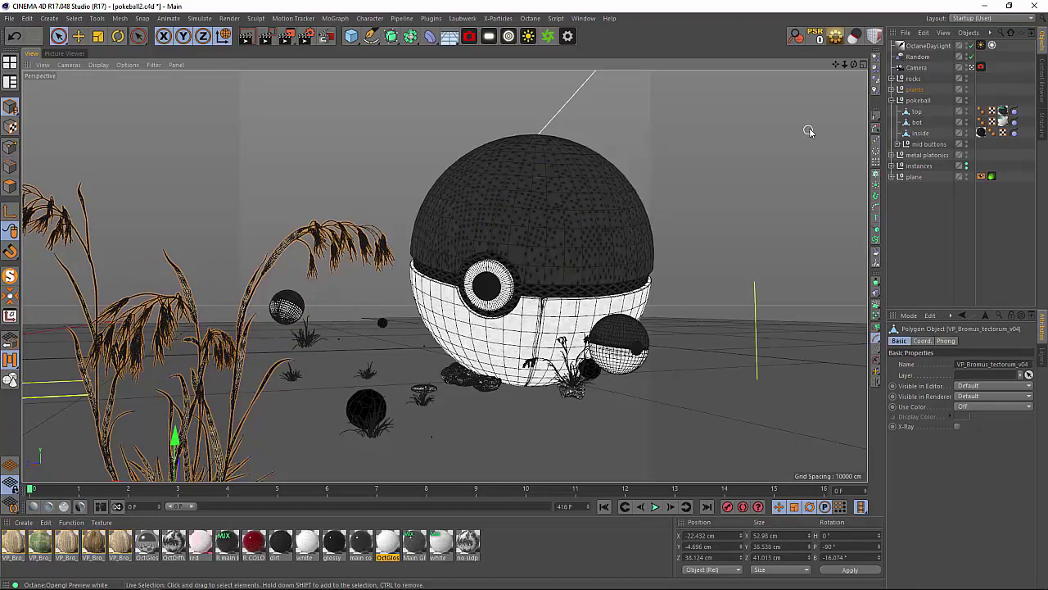
left_click(892, 90)
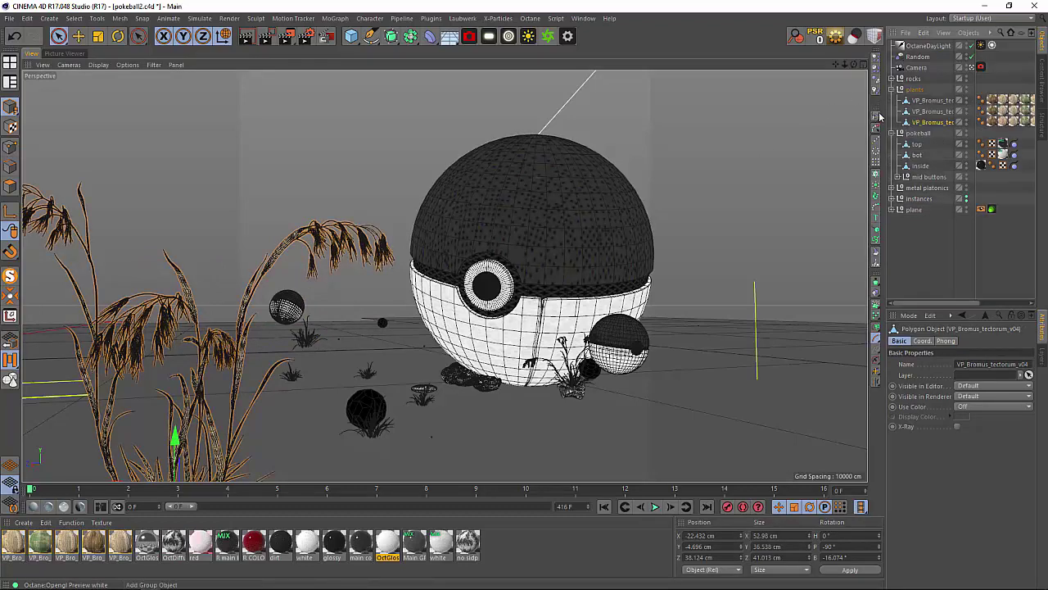
left_click_drag(884, 111, 823, 110)
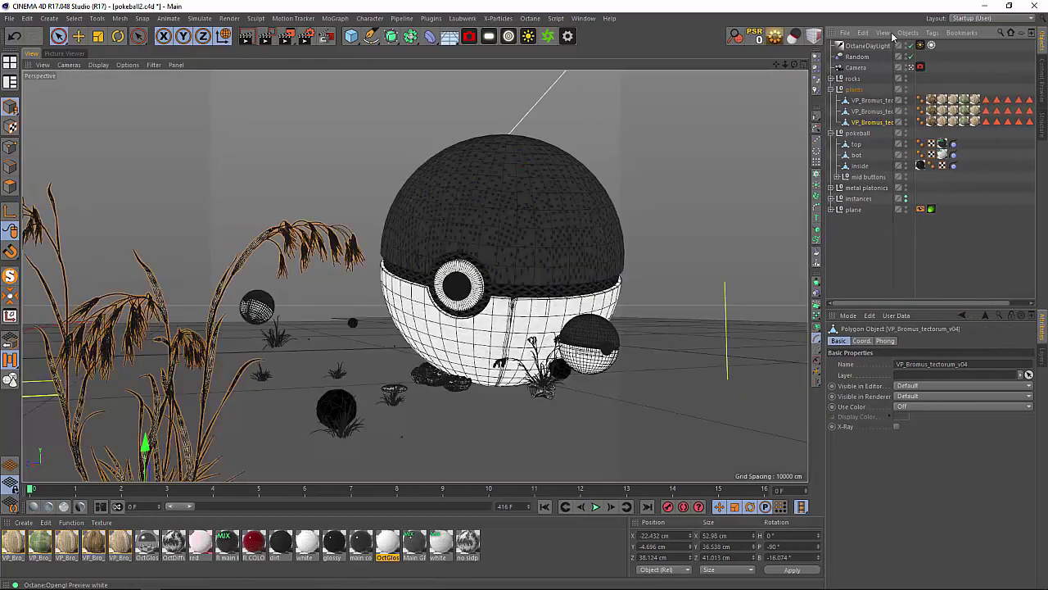
Step: Look briefly at the Content Browser, return to the object list, and clear the selection
left_click(1041, 72)
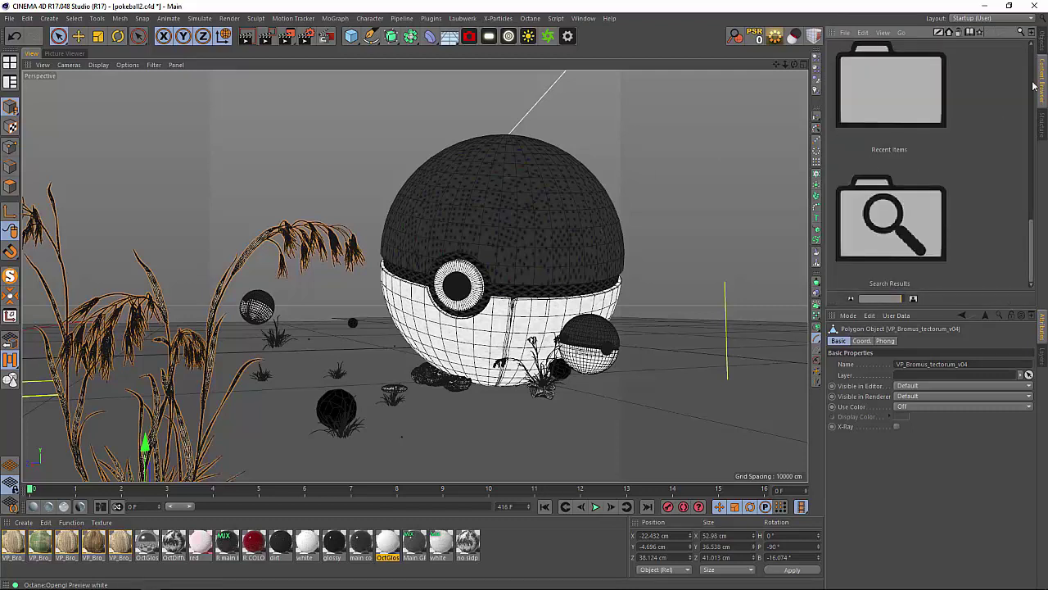
key("shift+F8")
left_click(1043, 48)
left_click(818, 8)
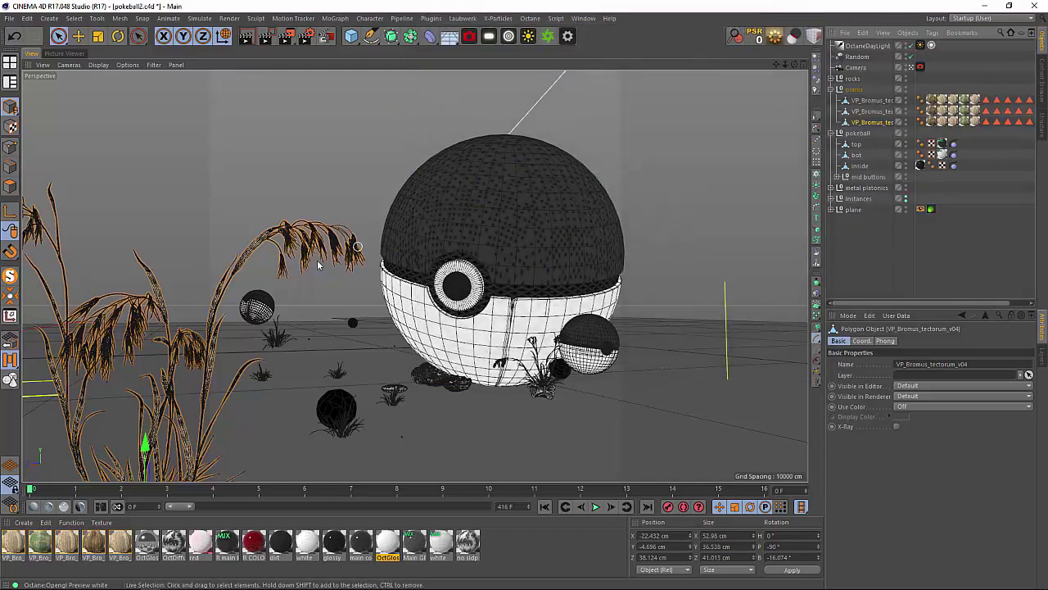
left_click(944, 211)
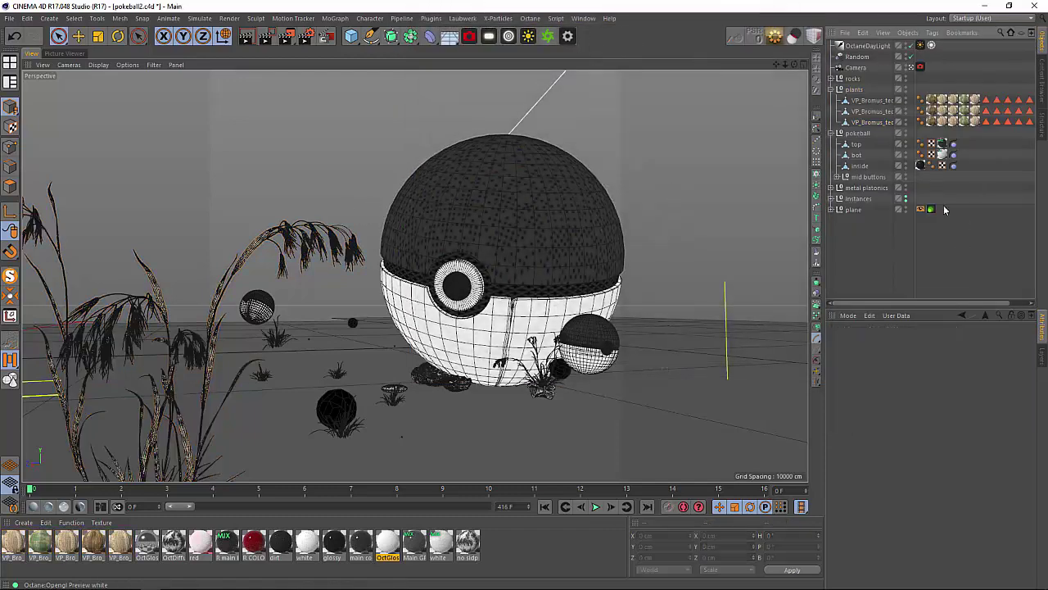
Step: Select the Bromus plants in the plants group one after another to locate each in the scene
left_click(863, 101)
left_click(864, 111)
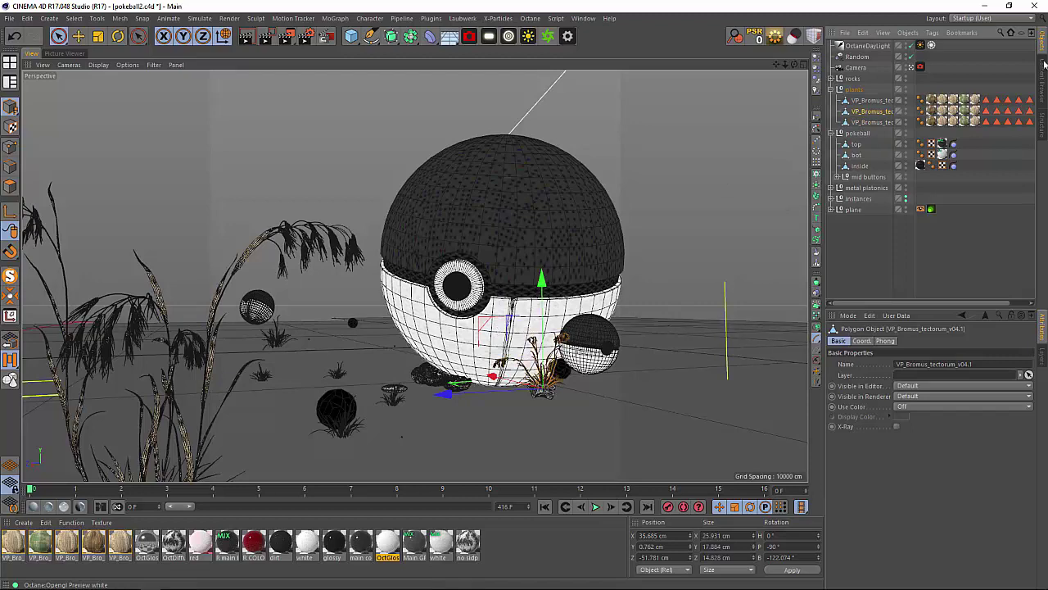
left_click(855, 89)
left_click(859, 100)
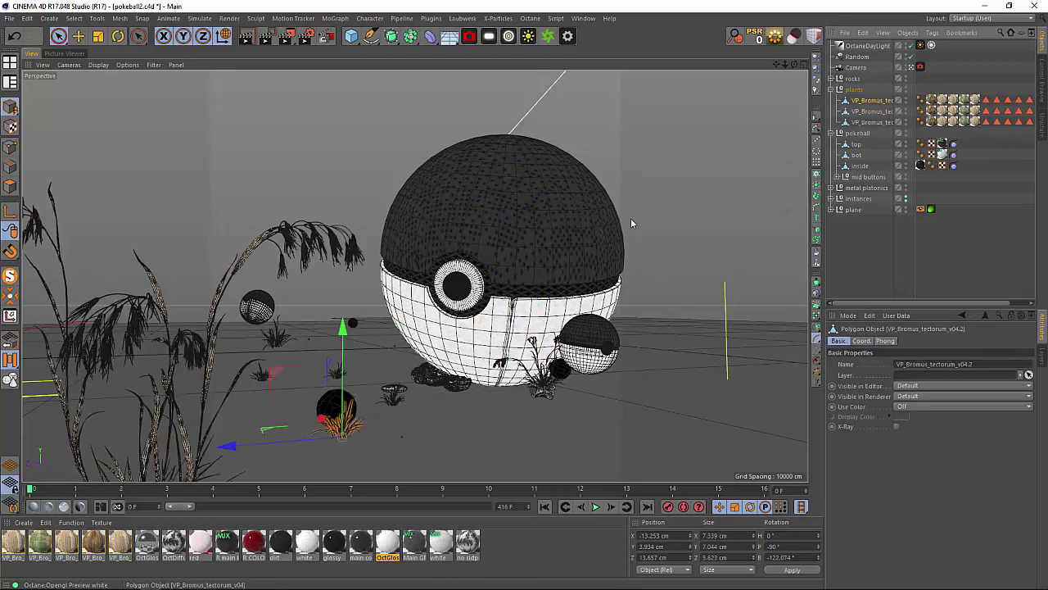
left_click(872, 111)
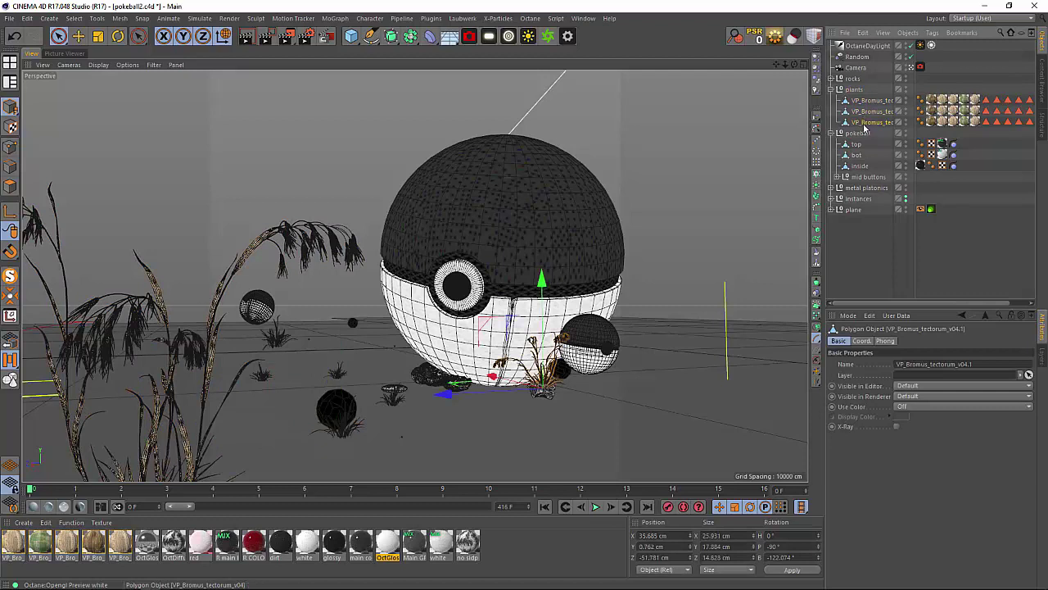
left_click(868, 102)
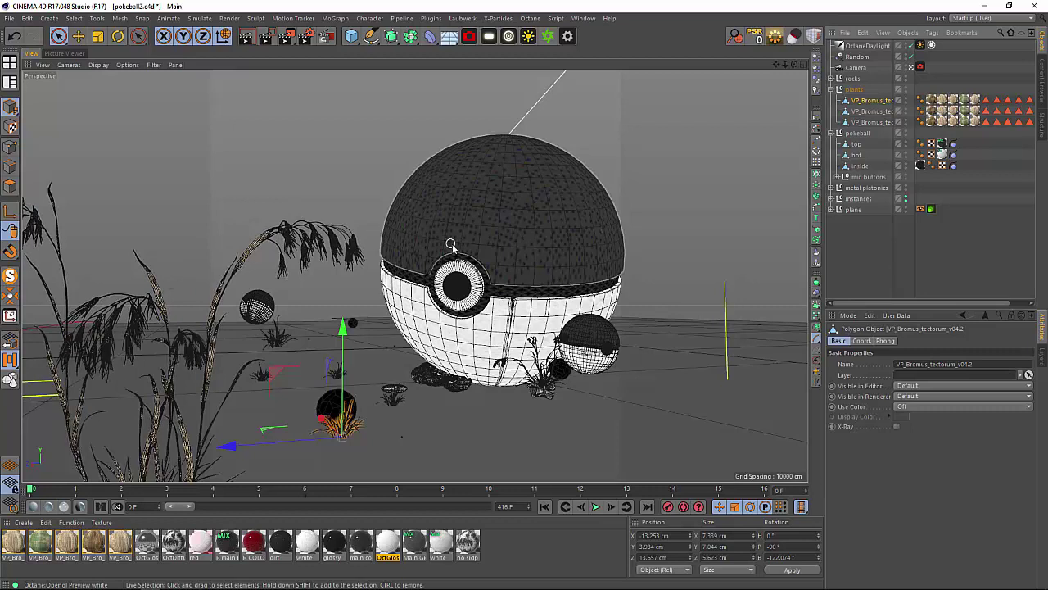
Step: Select the metal platonics group to locate its patterned spheres around the pokeball
left_click(856, 283)
left_click_drag(484, 394, 425, 376)
left_click(864, 188)
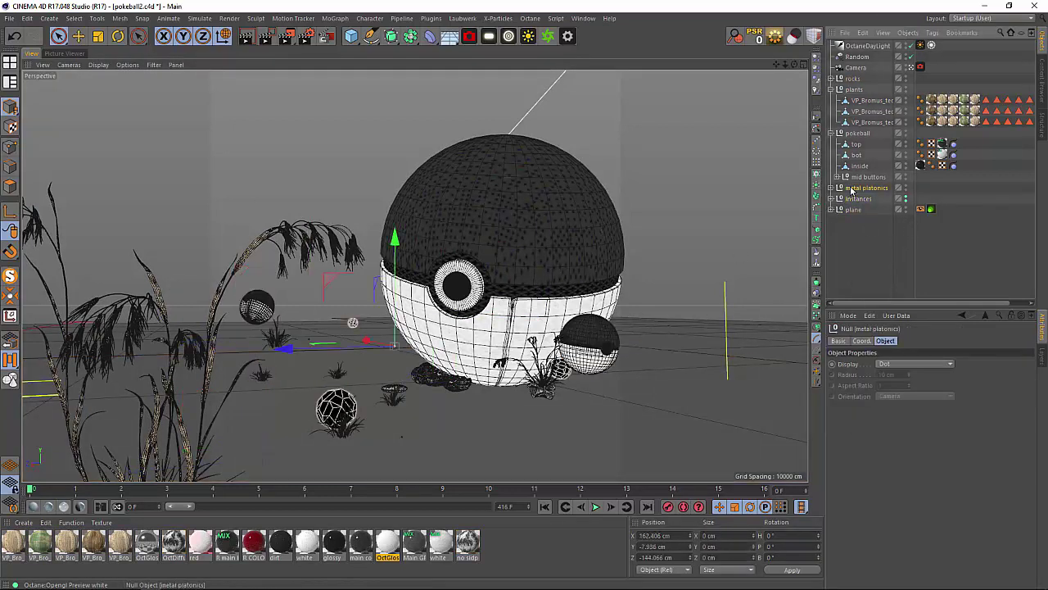
Step: Collapse the pokeball and plants groups, expand the rocks group, and isolate the rocks in the viewport
left_click(831, 132)
left_click(831, 89)
left_click(832, 79)
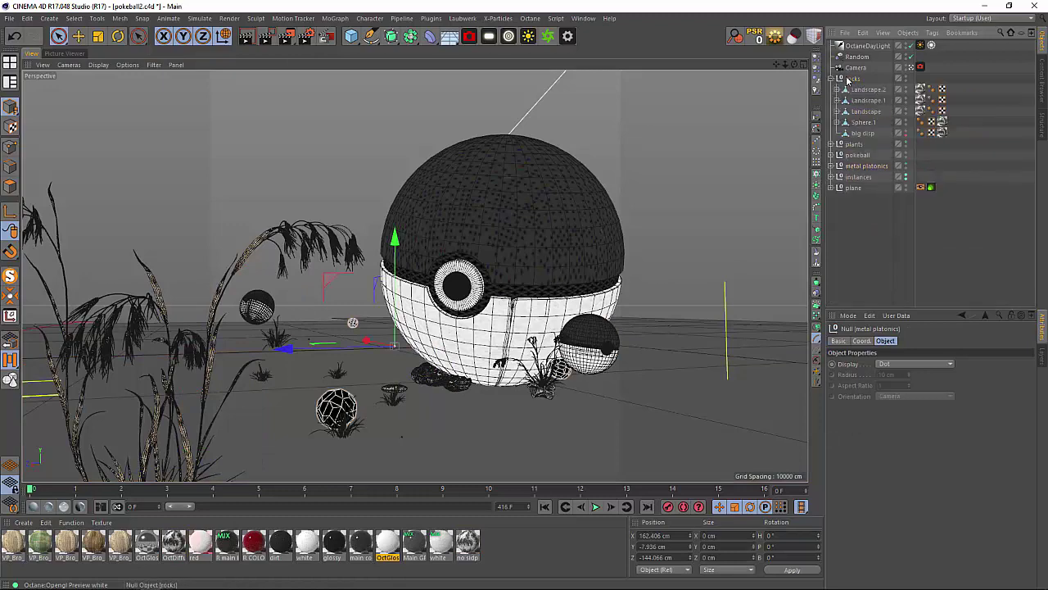
left_click(852, 79)
left_click(11, 275)
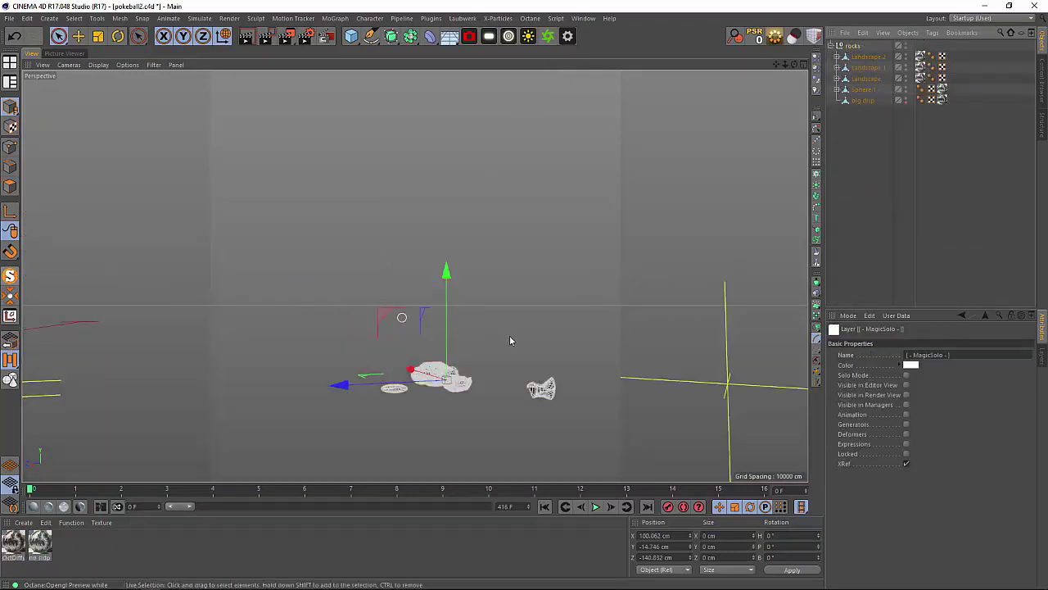
Step: Pick the Sphere.1 rock in the isolated view, restore the whole scene, and clear the selection
left_click(510, 323)
left_click(540, 383)
left_click(12, 275)
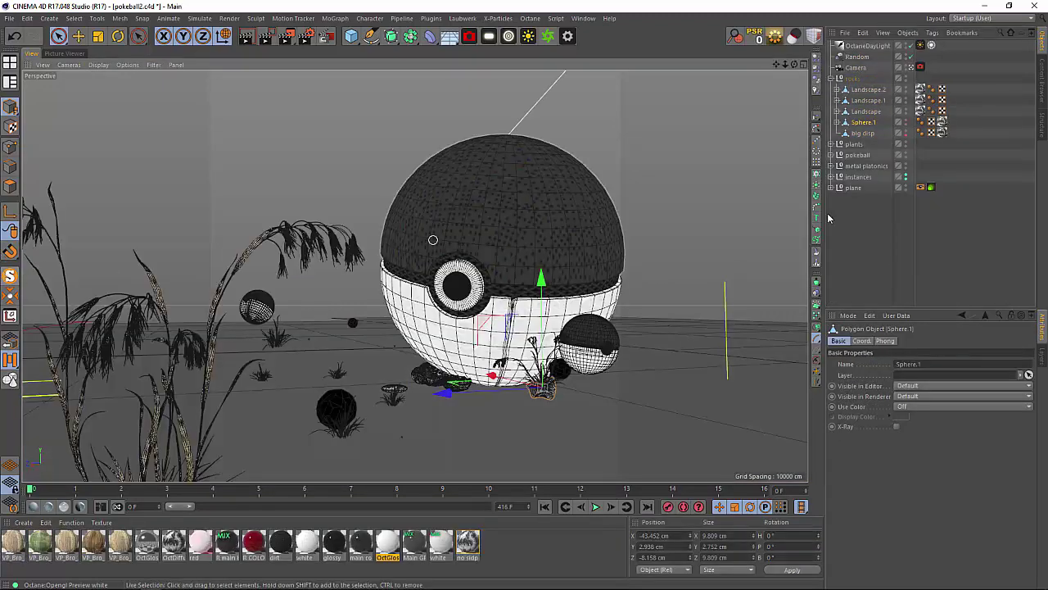
left_click(845, 215)
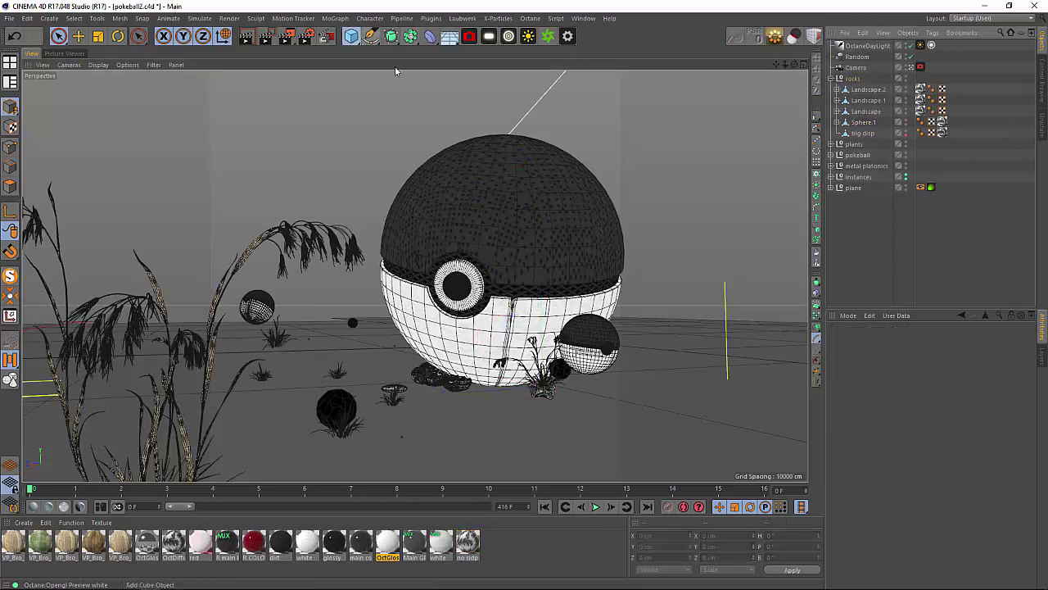
Step: Add a Landscape object, raise it to about 129 cm above the ground, and make it spherical
left_click_drag(350, 36, 557, 116)
scroll(280, 308, "down", 3)
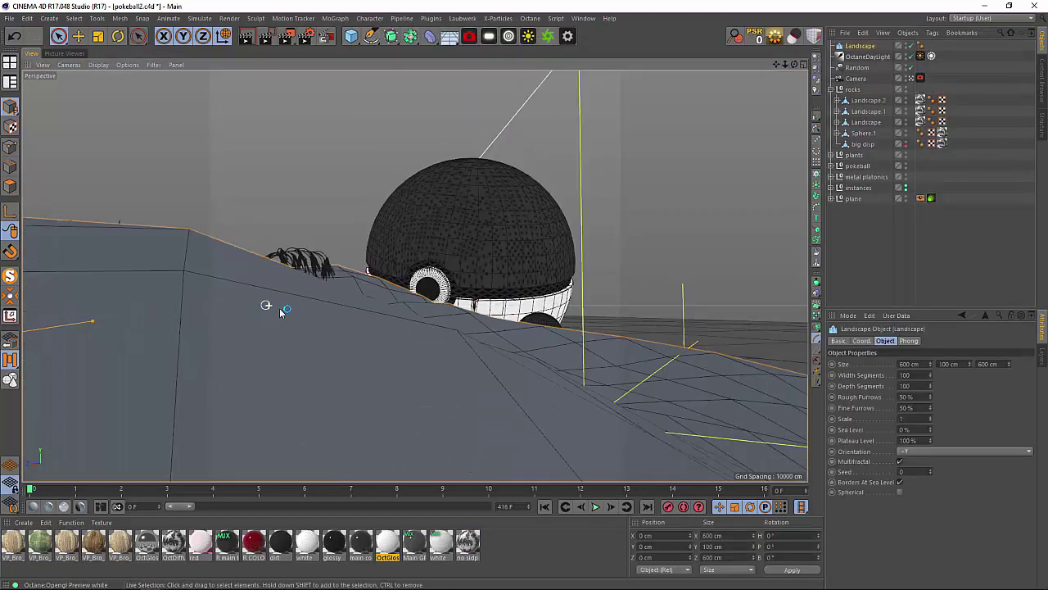
scroll(282, 310, "down", 5)
middle_click_drag(280, 291, 421, 319, "alt")
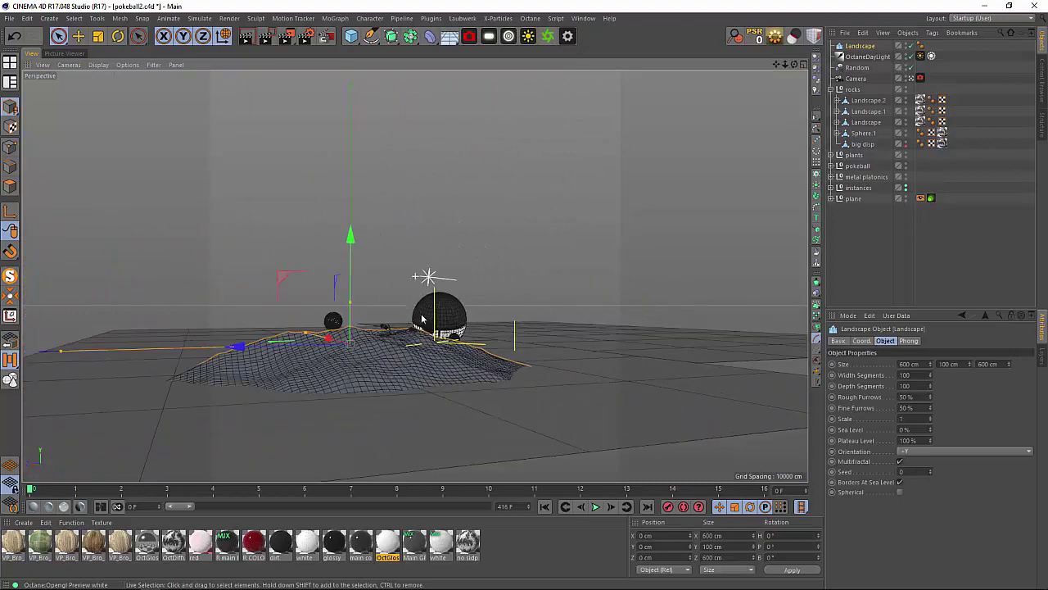
left_click_drag(342, 268, 363, 159)
left_click(900, 492)
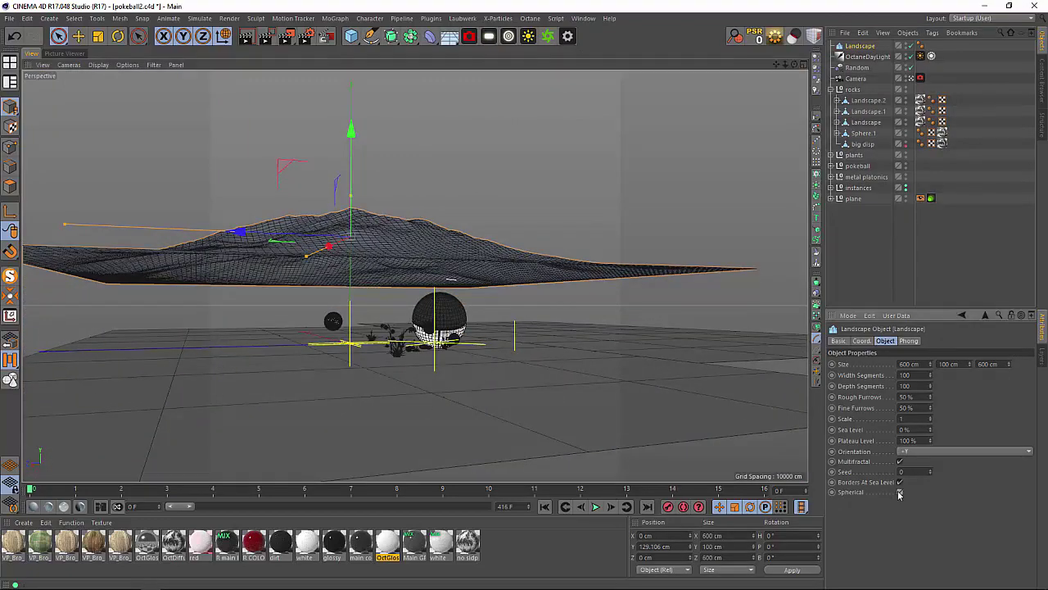
Step: Scale the spherical landscape down and flatten it to about 136 × 45 × 112 cm
scroll(483, 239, "down", 2)
key("t")
mouse_move(351, 247)
left_mouse_down()
mouse_move(234, 295)
mouse_move(424, 227)
mouse_move(335, 265)
mouse_move(369, 243)
left_mouse_up()
mouse_move(388, 239)
left_mouse_down()
mouse_move(323, 260)
mouse_move(379, 238)
left_mouse_up()
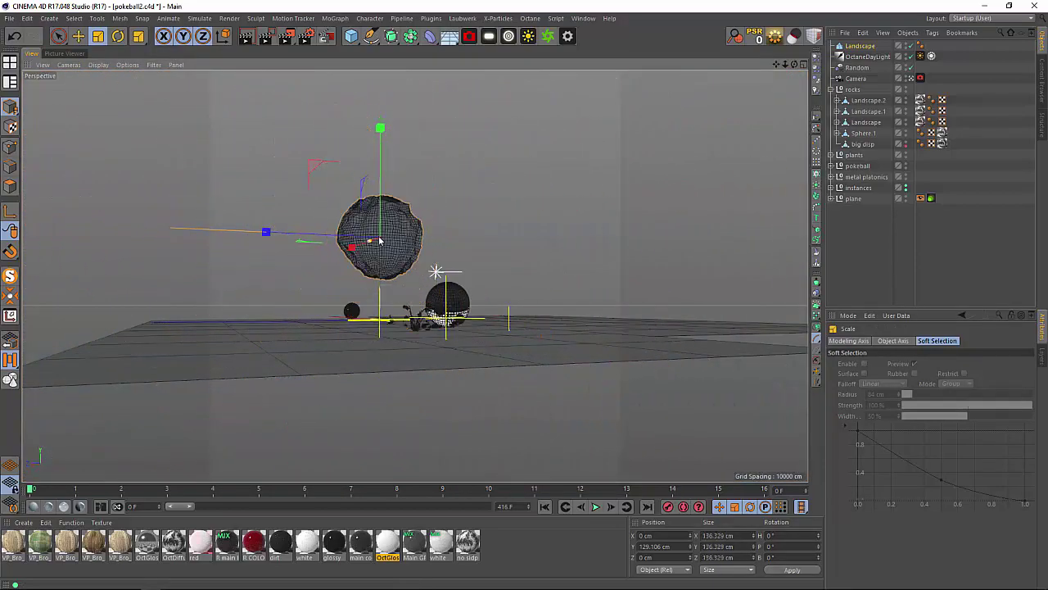
scroll(379, 215, "up", 2)
left_click_drag(381, 141, 378, 214)
mouse_move(267, 243)
left_mouse_down()
mouse_move(299, 246)
mouse_move(287, 245)
left_mouse_up()
left_click_drag(389, 204, 403, 262, "alt")
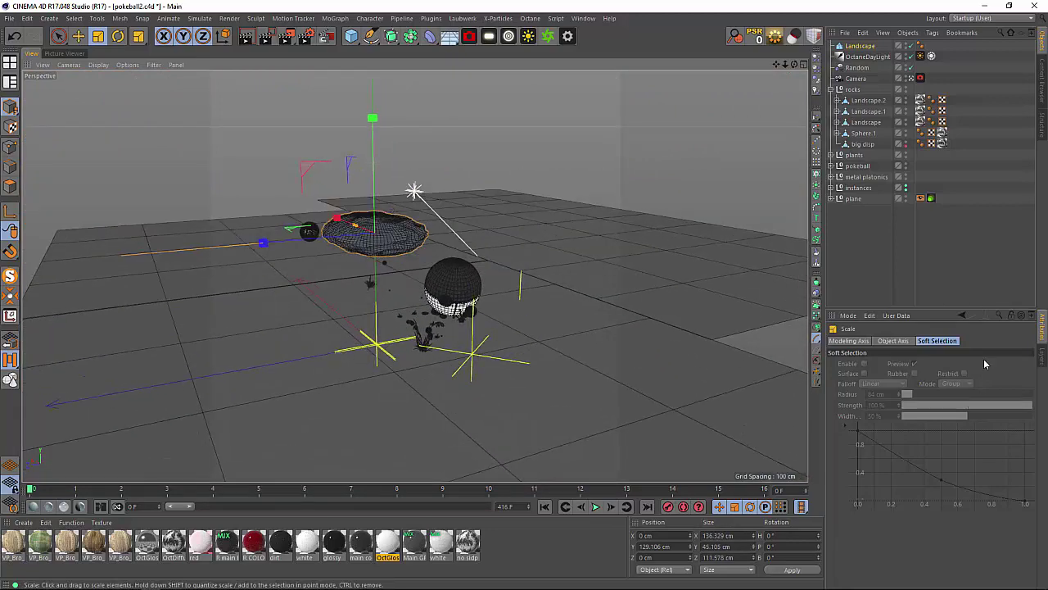
Step: Set the landscape's Rough Furrows to 100% and Fine Furrows to 0%
left_click(869, 46)
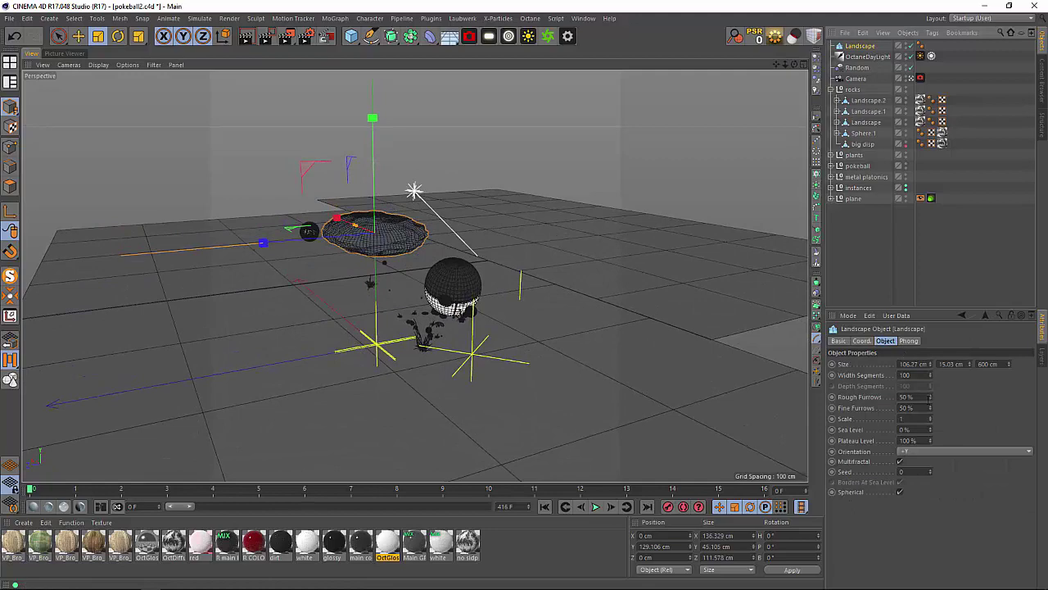
left_click_drag(930, 398, 931, 356)
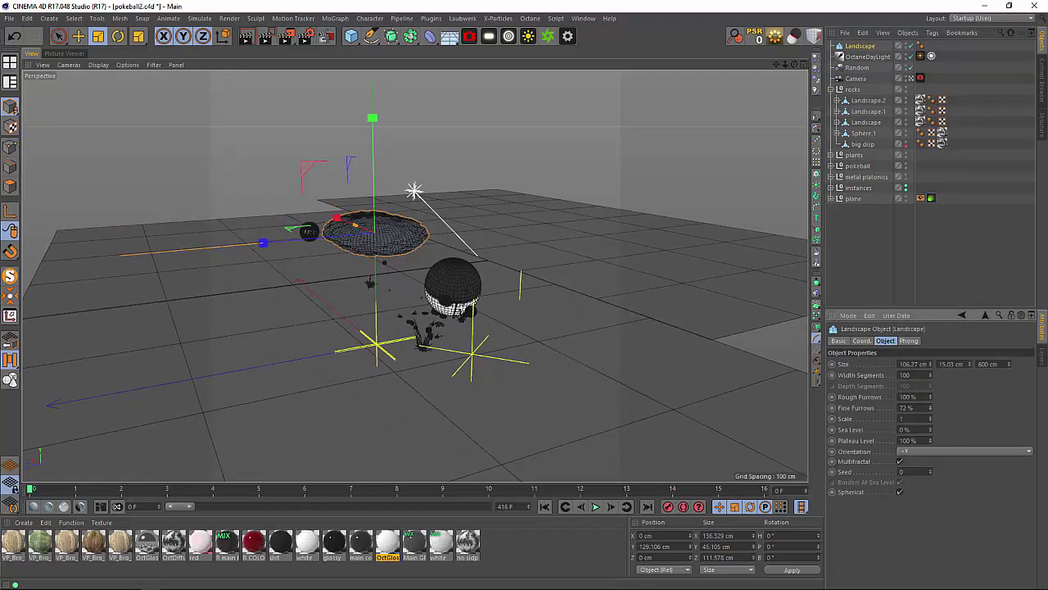
scroll(370, 229, "up", 5)
scroll(497, 274, "down", 2)
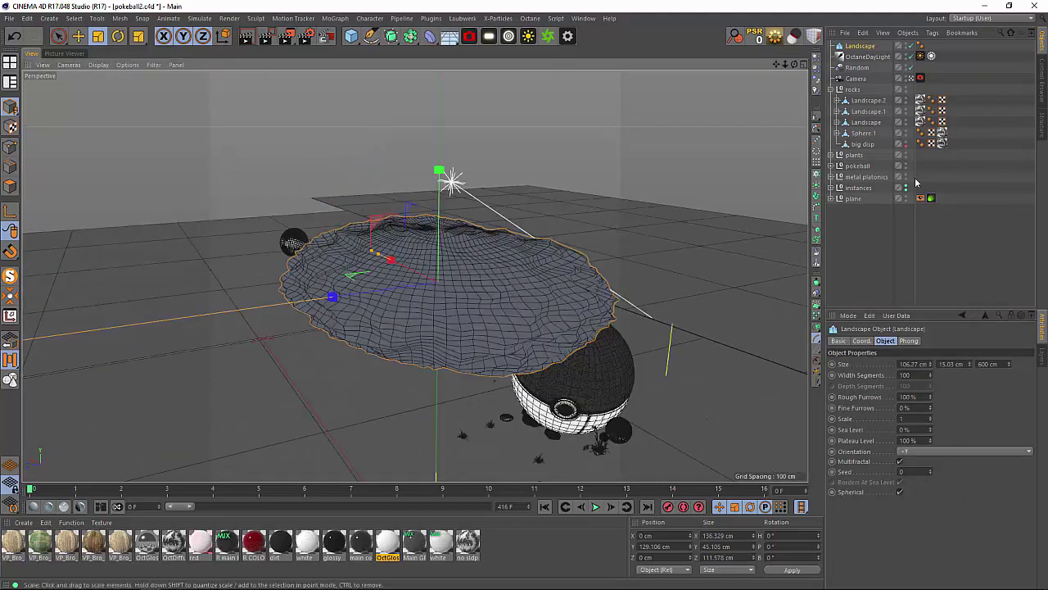
Step: Delete the demonstration landscape and return to the original close framing of the pokeball scene
key("Delete")
scroll(438, 337, "down", 3)
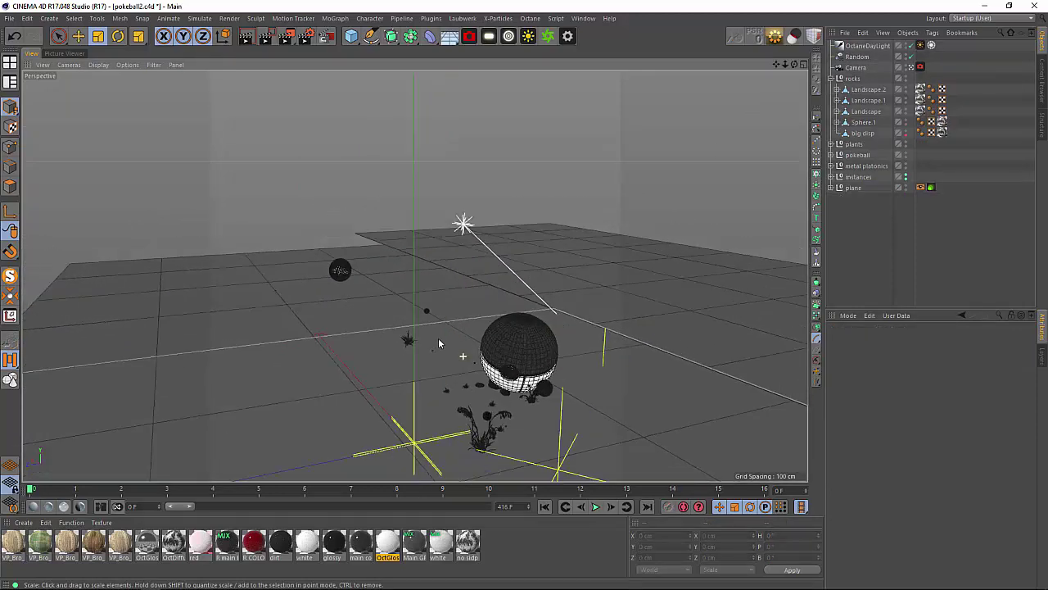
left_click_drag(438, 339, 463, 336, "alt")
scroll(590, 340, "up", 2)
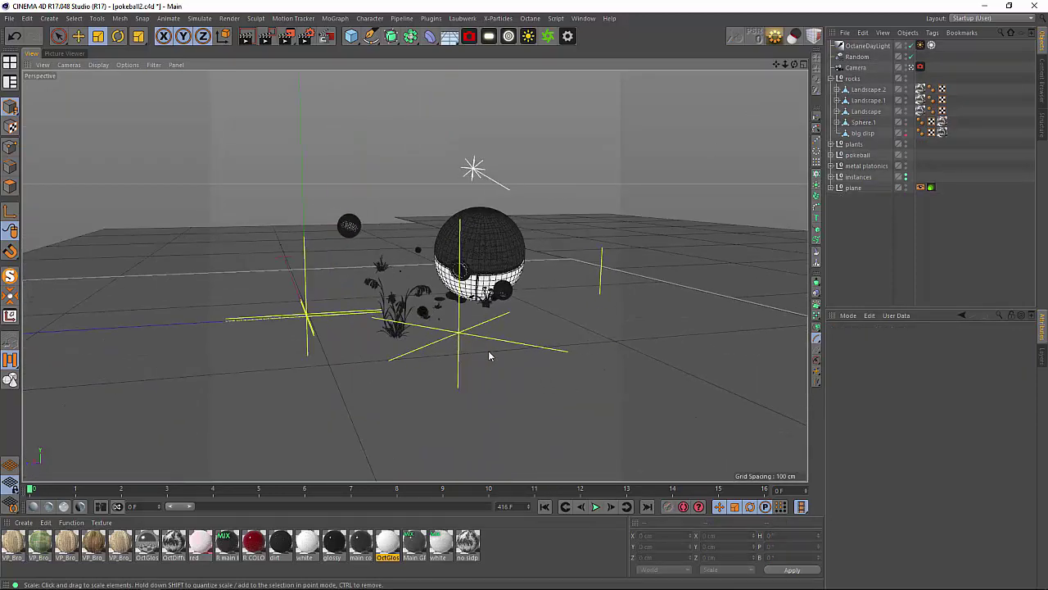
scroll(484, 366, "up", 3)
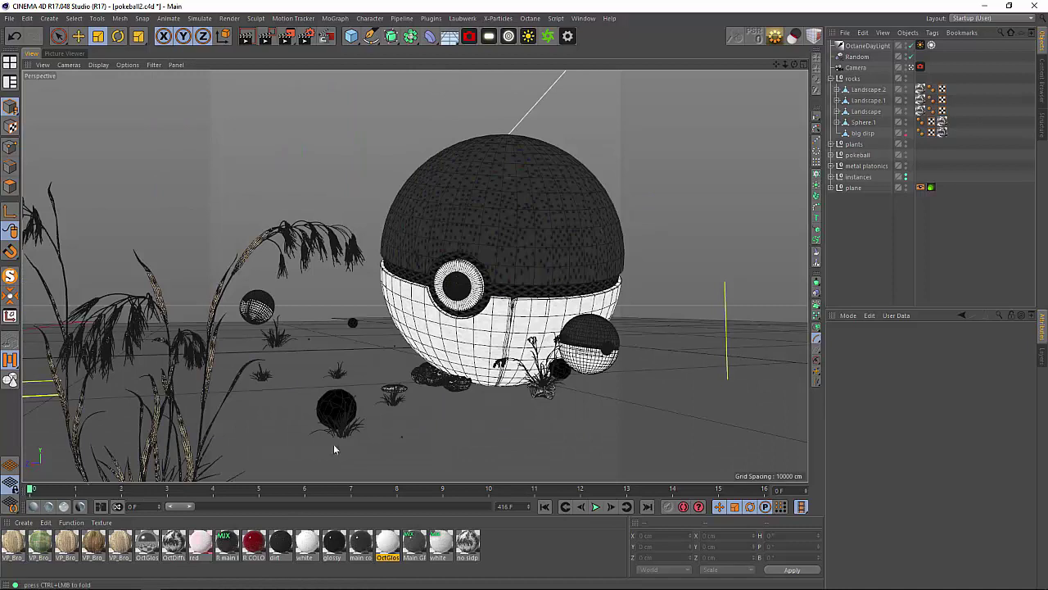
Step: Expand the plane group, select its ground planes in turn, and inspect the OctDiffuse texture tag on one of them
left_click(334, 449)
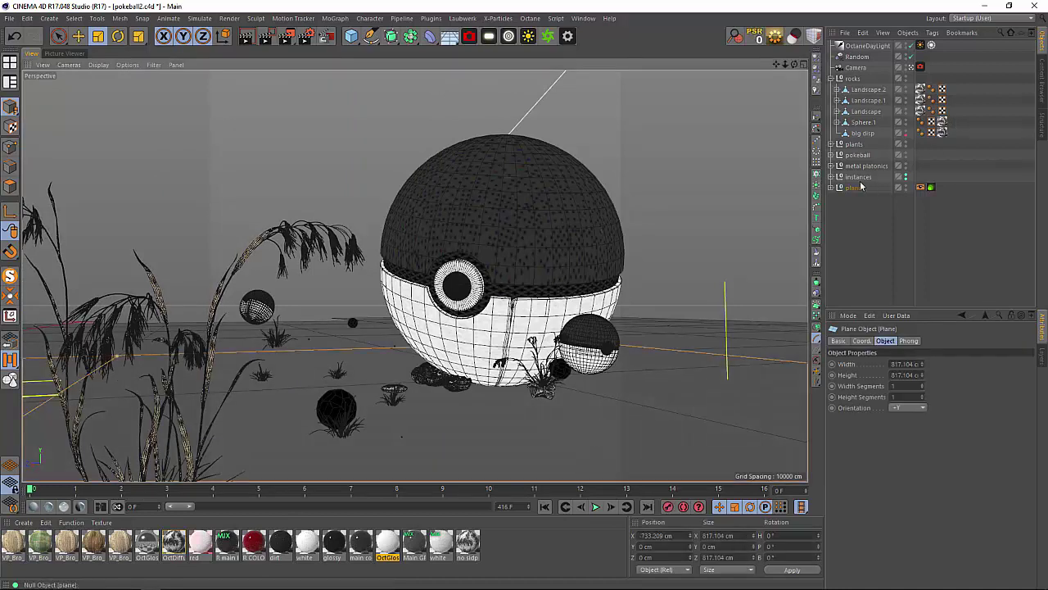
left_click(832, 188)
left_click(863, 210)
left_click(864, 219)
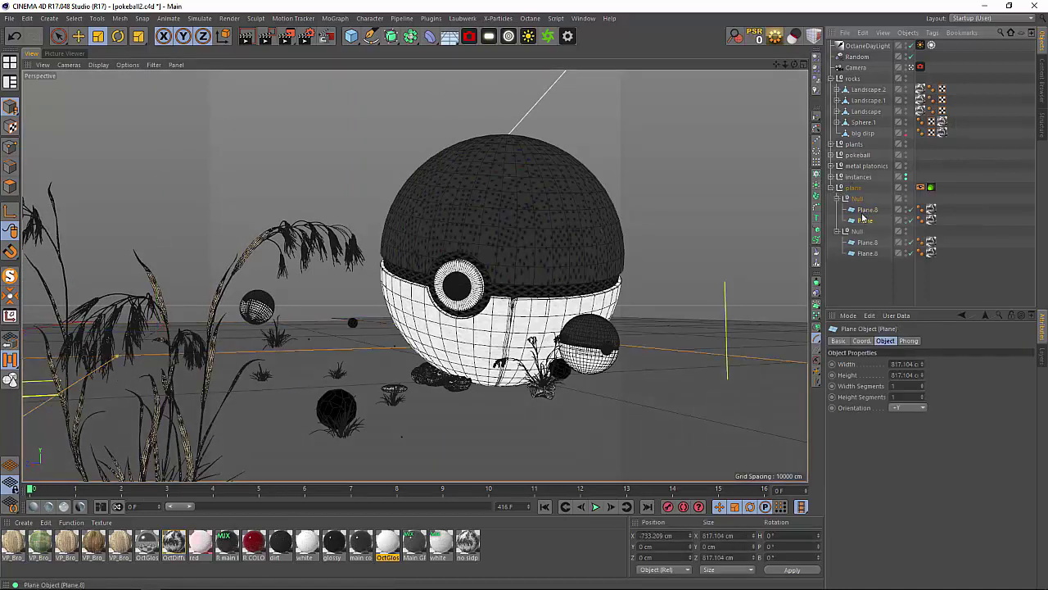
left_click(866, 209)
left_click(866, 242)
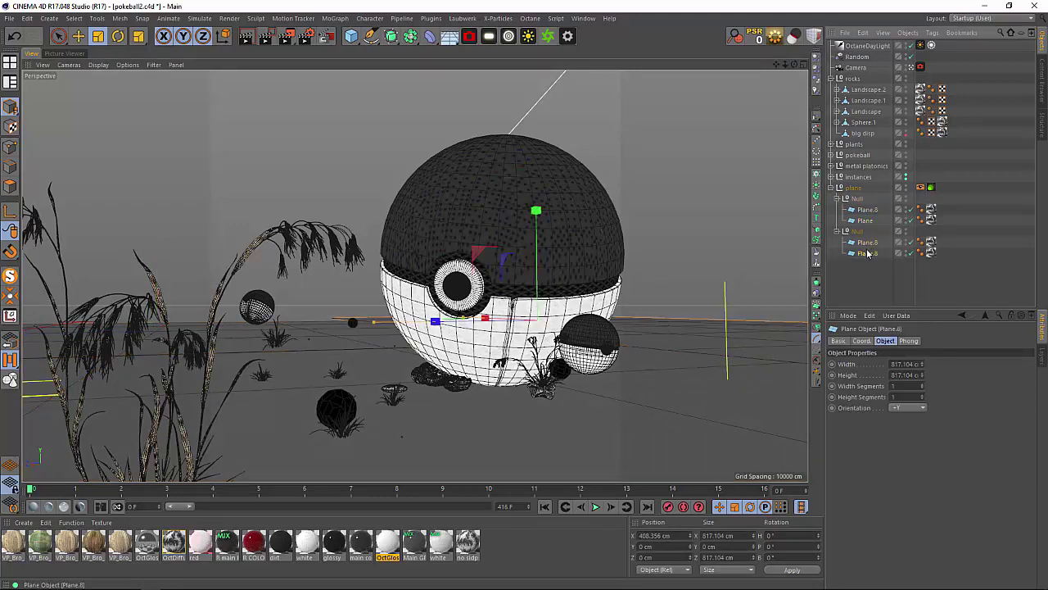
left_click(868, 231)
left_click(867, 210)
left_click(933, 210)
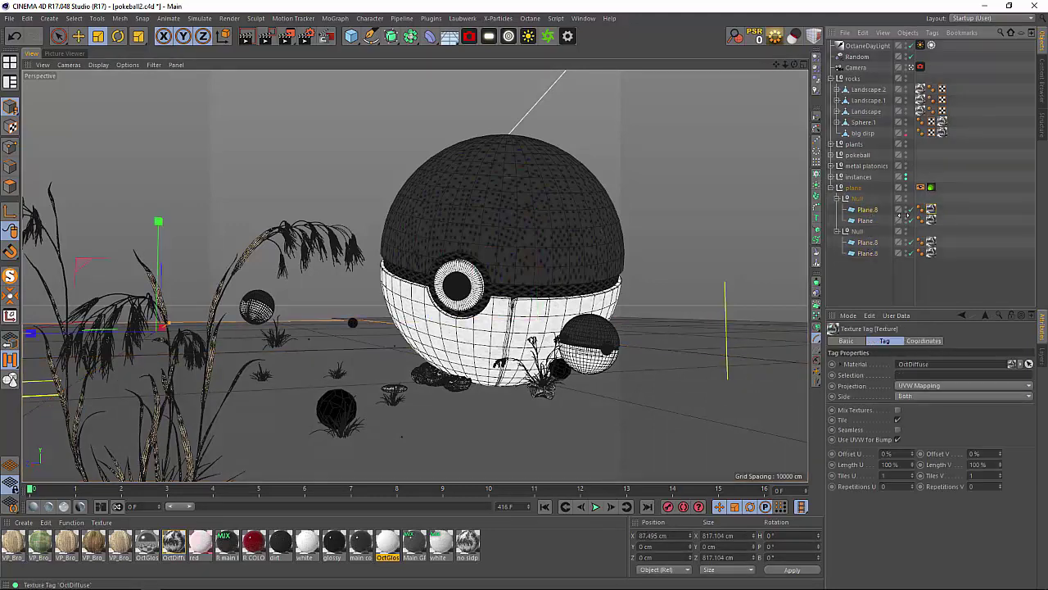
Step: Inspect the displacement image texture of the OctDiffuse ground material and close its editor
double_click(175, 548)
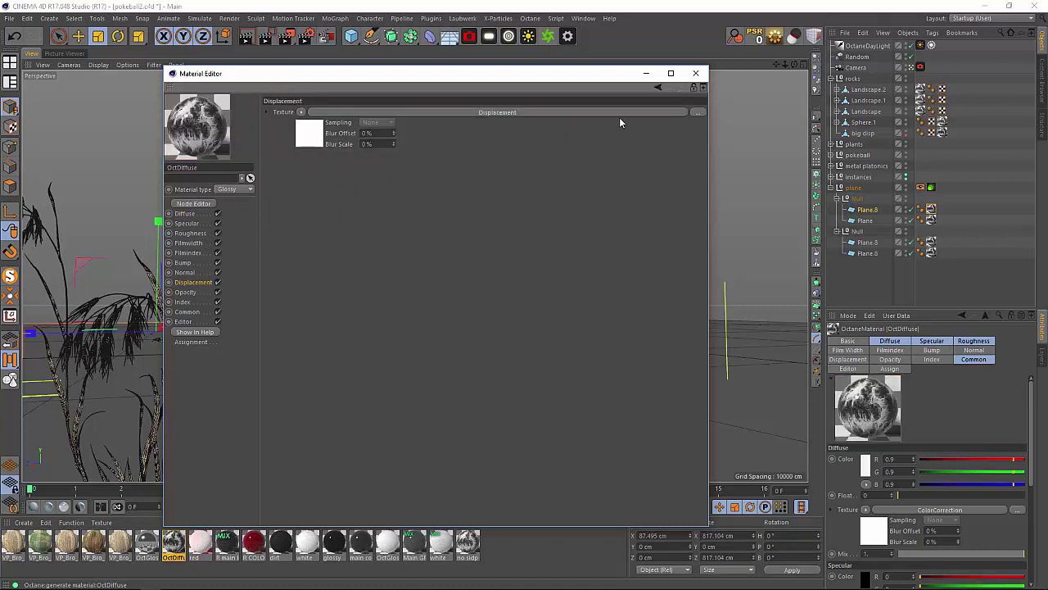
left_click(319, 131)
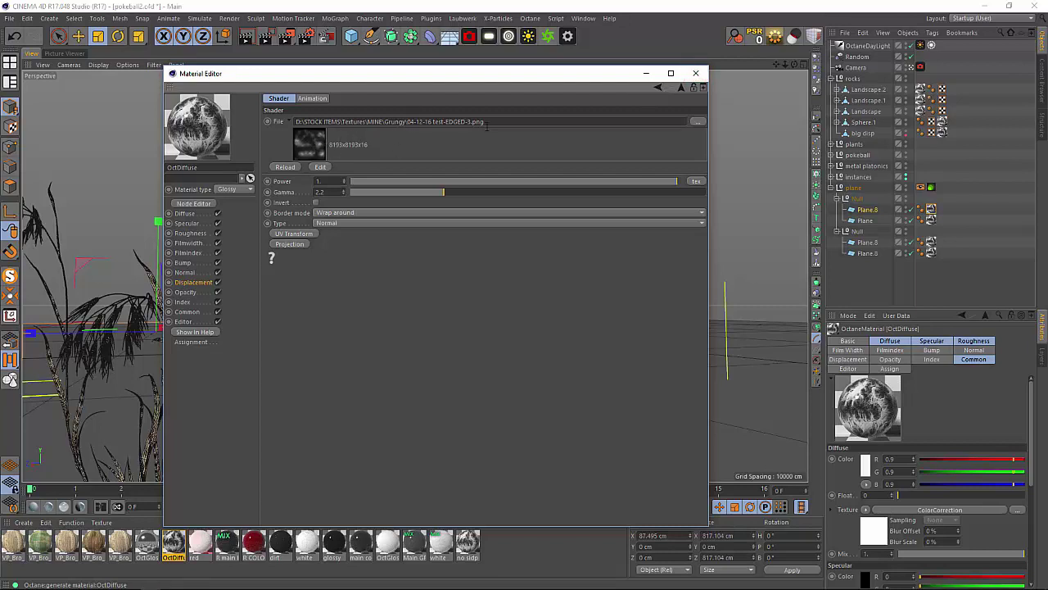
left_click_drag(502, 80, 529, 110)
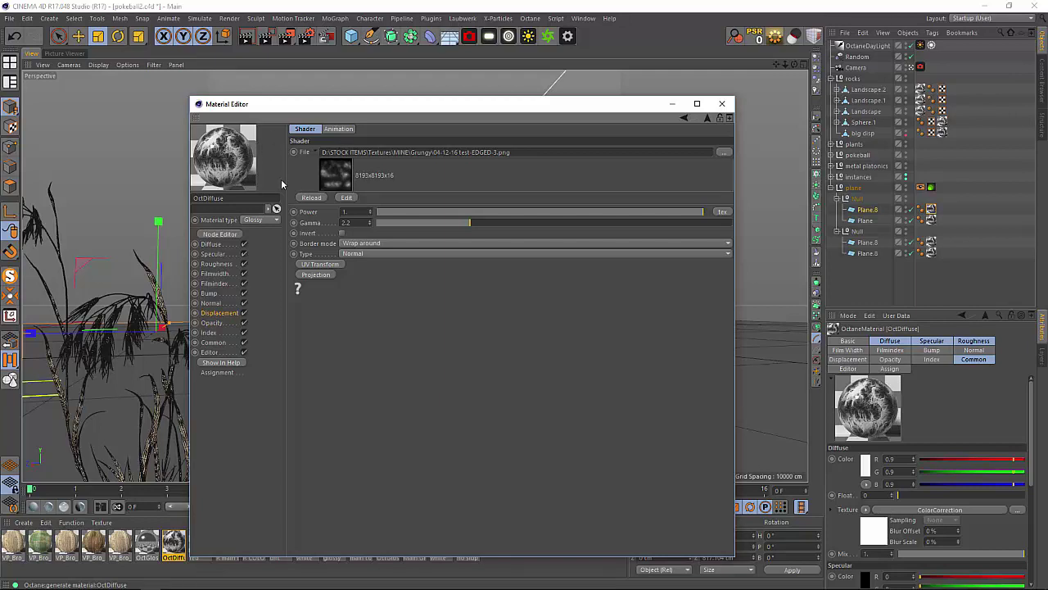
left_click(720, 105)
left_click(722, 105)
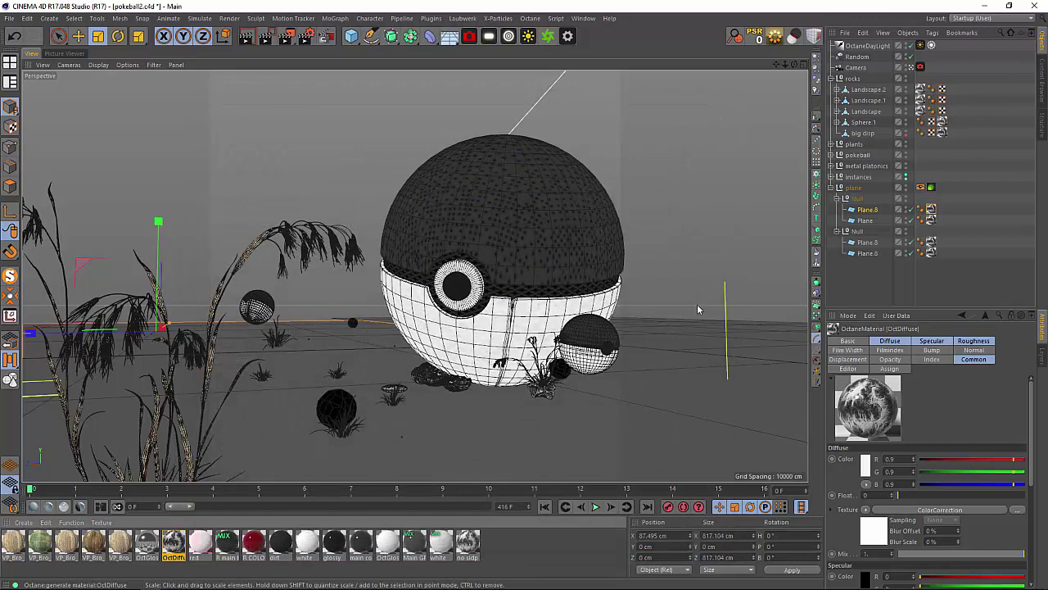
Step: Start an Octane Live Viewer render of the scene and dock the viewer beside the perspective viewport
left_click(547, 37)
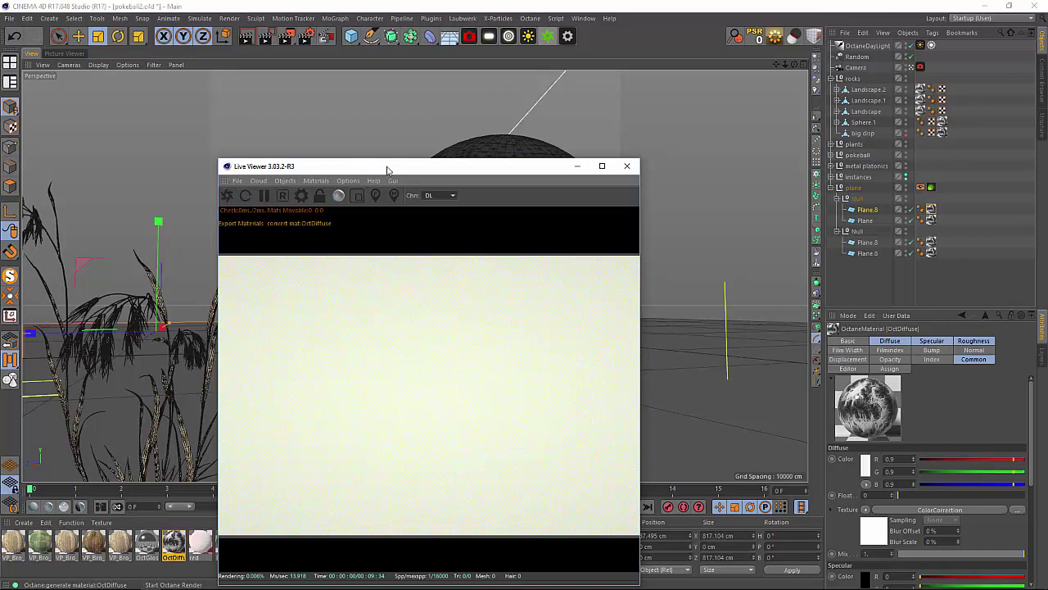
left_click(224, 180)
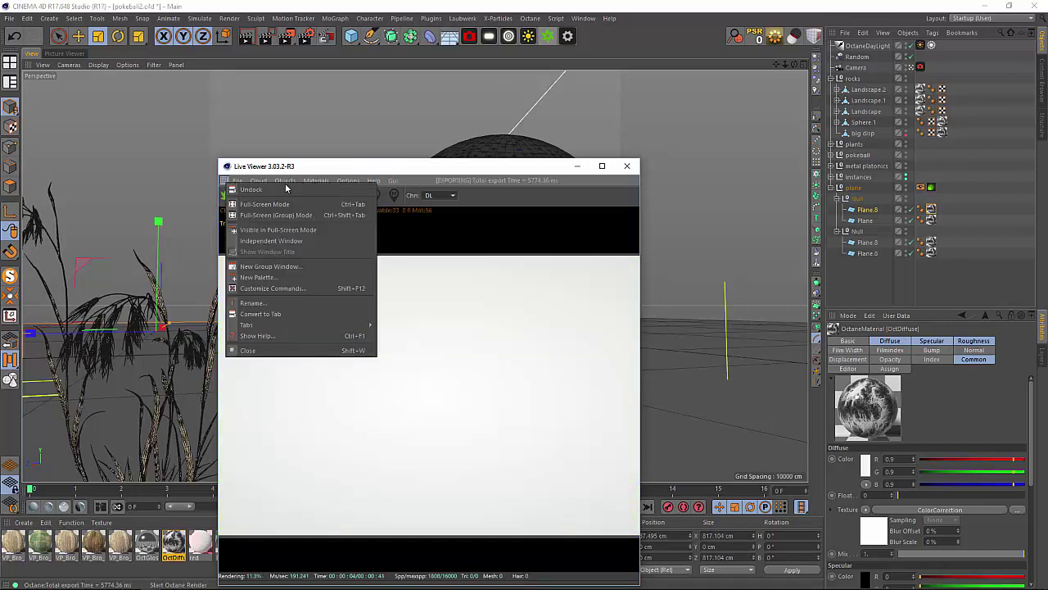
left_click(245, 169)
left_click_drag(225, 180, 754, 128)
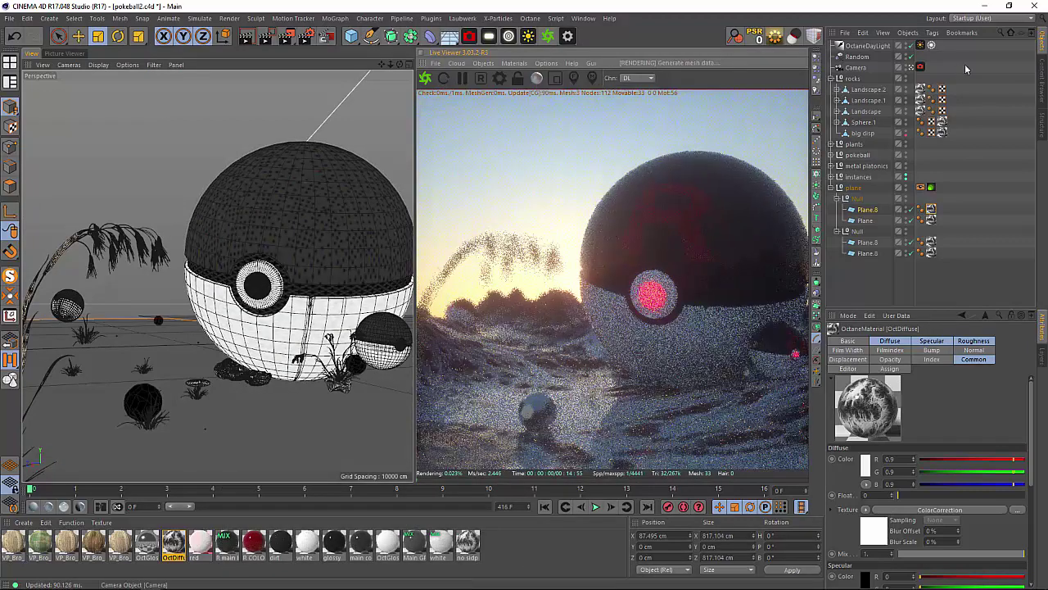
Step: Inspect the camera's Octane Thinlens settings and select two of the metal platonic spheres around the pokeball
left_click(922, 67)
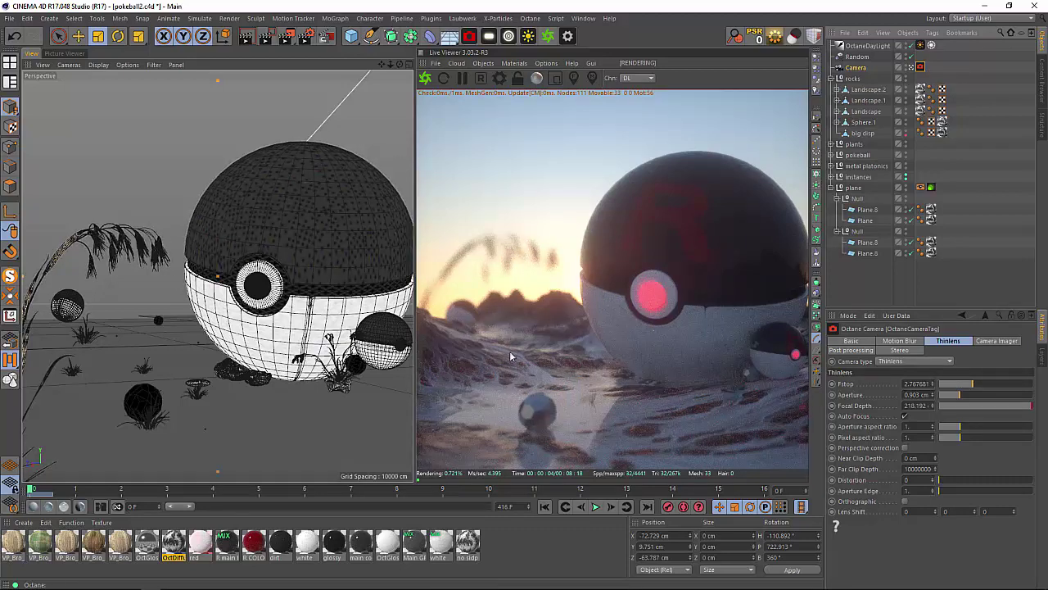
left_click(137, 400)
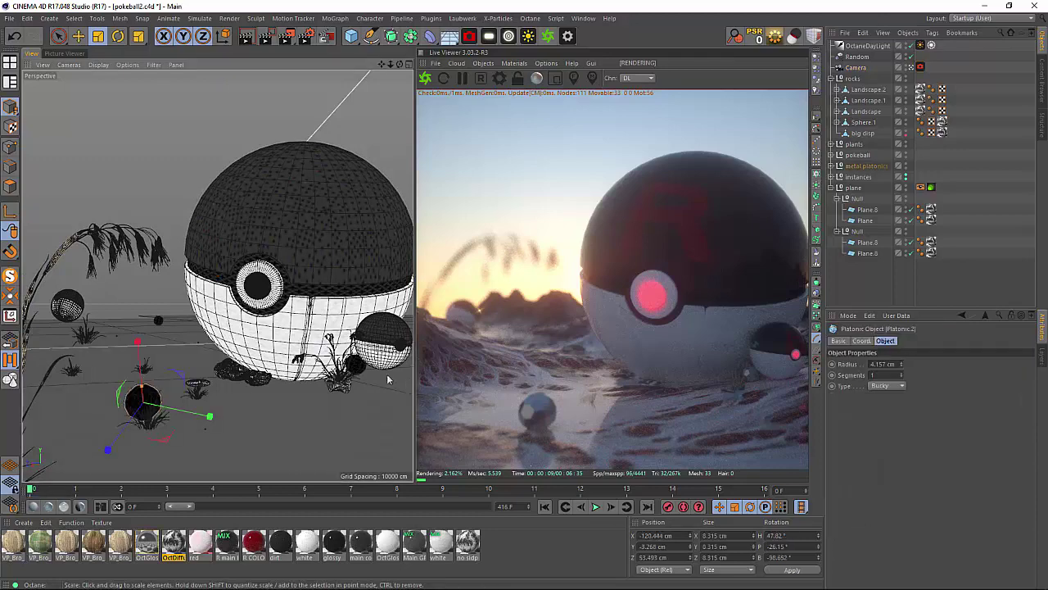
left_click(363, 368)
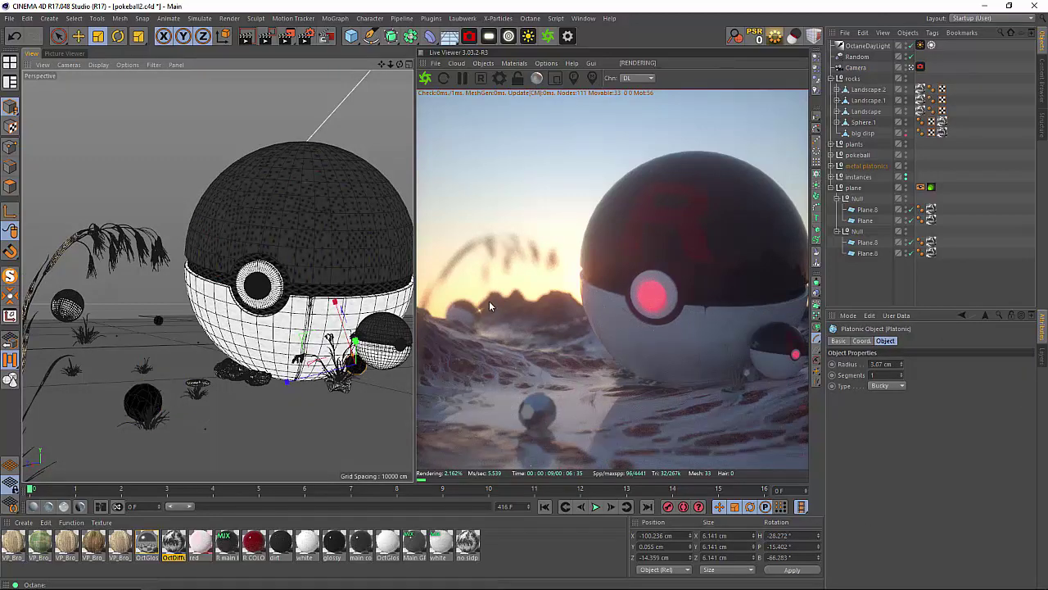
Step: Review the Index of the black OctGlossy metal material and set its Roughness float to about 0.04
left_click(148, 545)
double_click(147, 545)
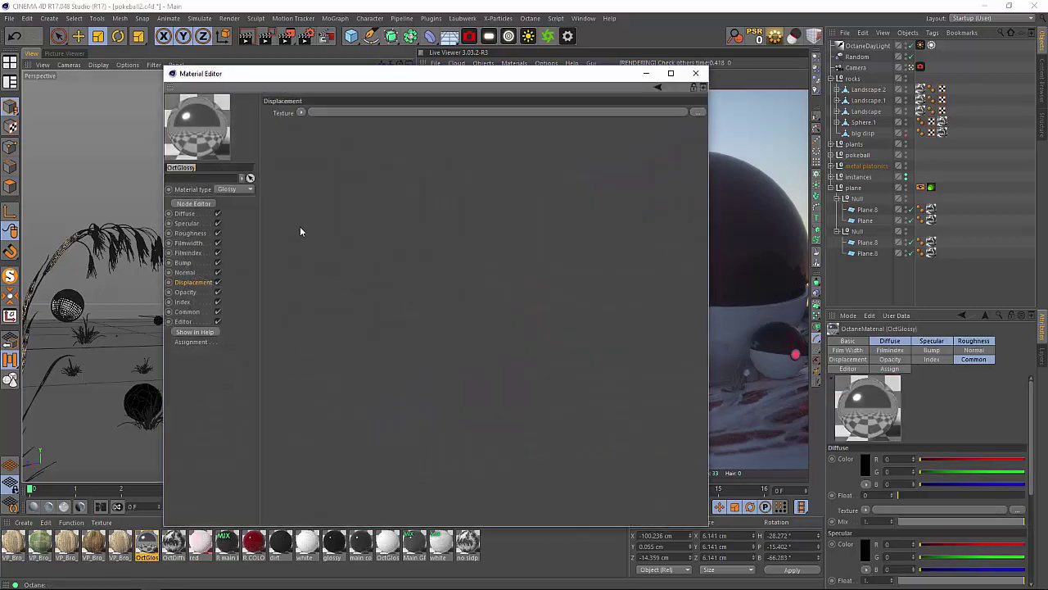
left_click(182, 301)
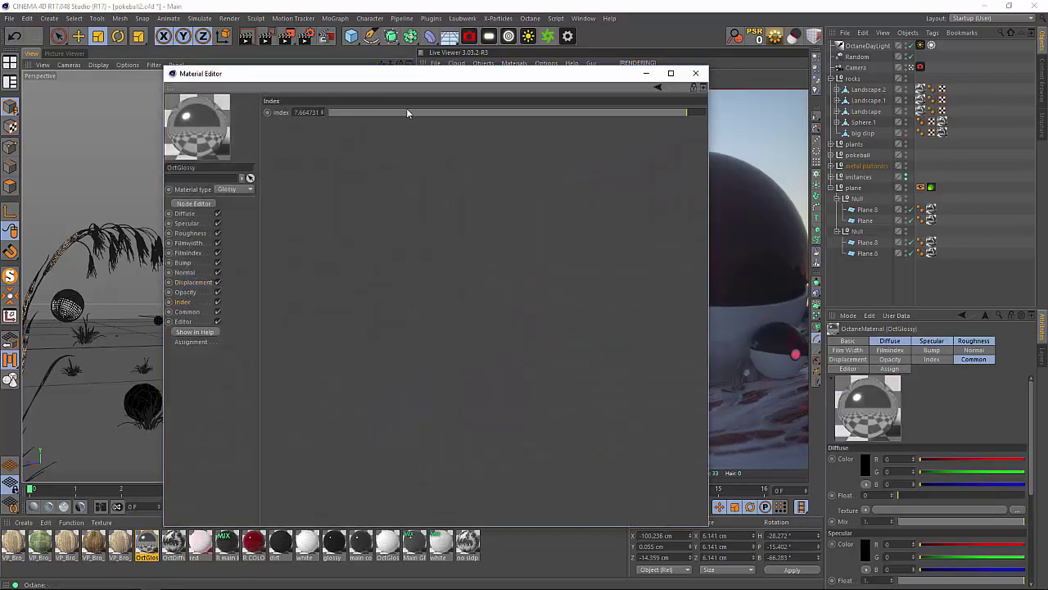
left_click(195, 232)
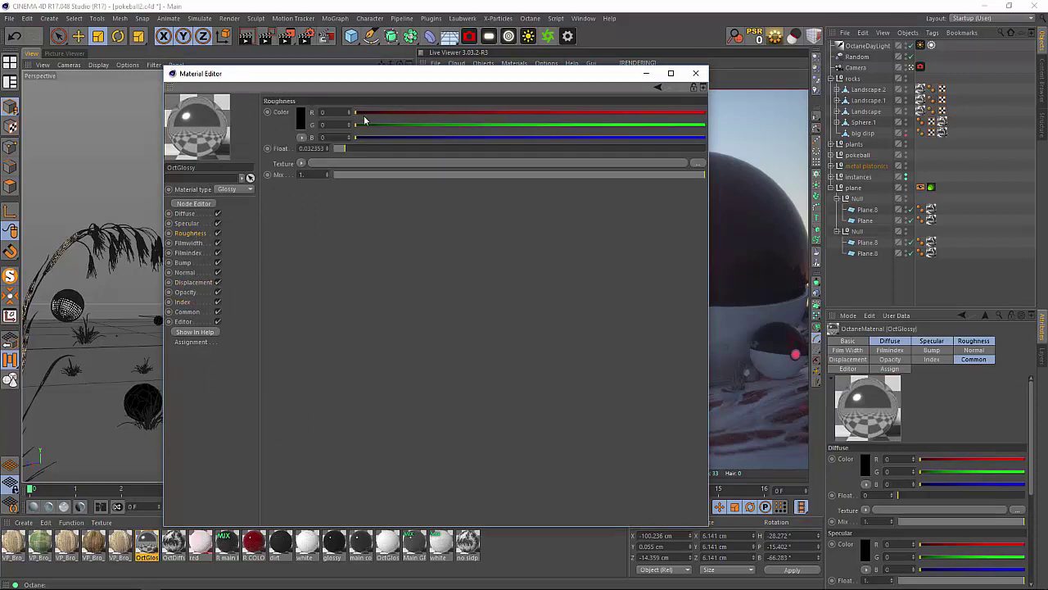
left_click_drag(343, 148, 275, 141)
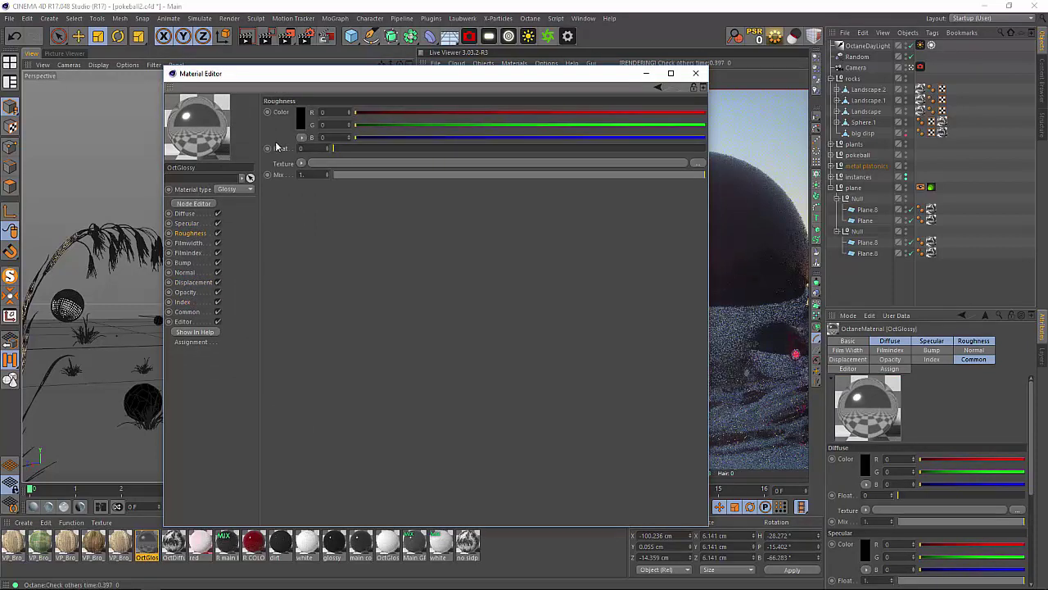
left_click_drag(340, 151, 348, 147)
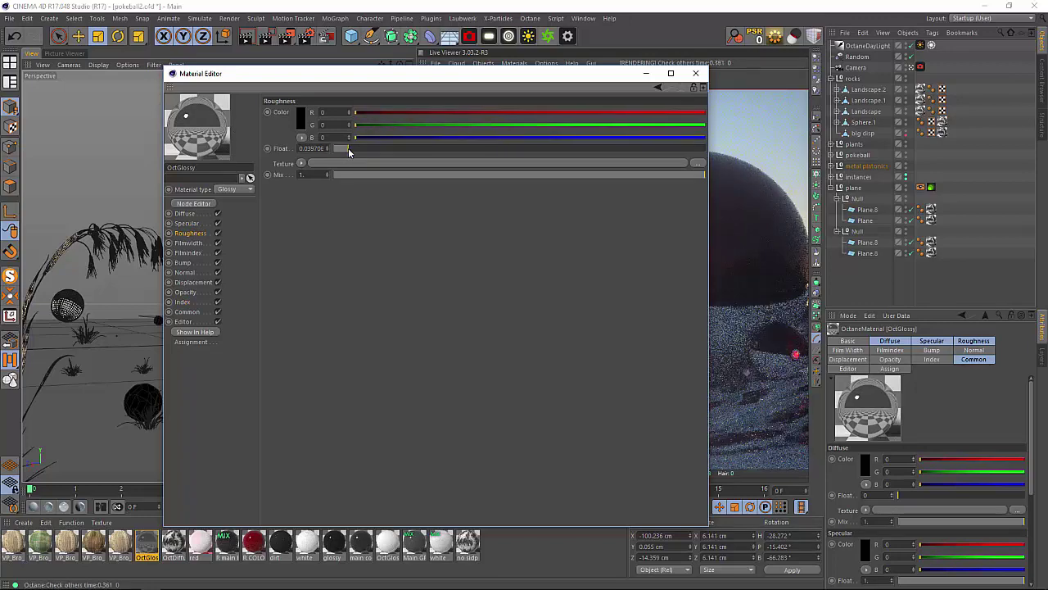
left_click(695, 73)
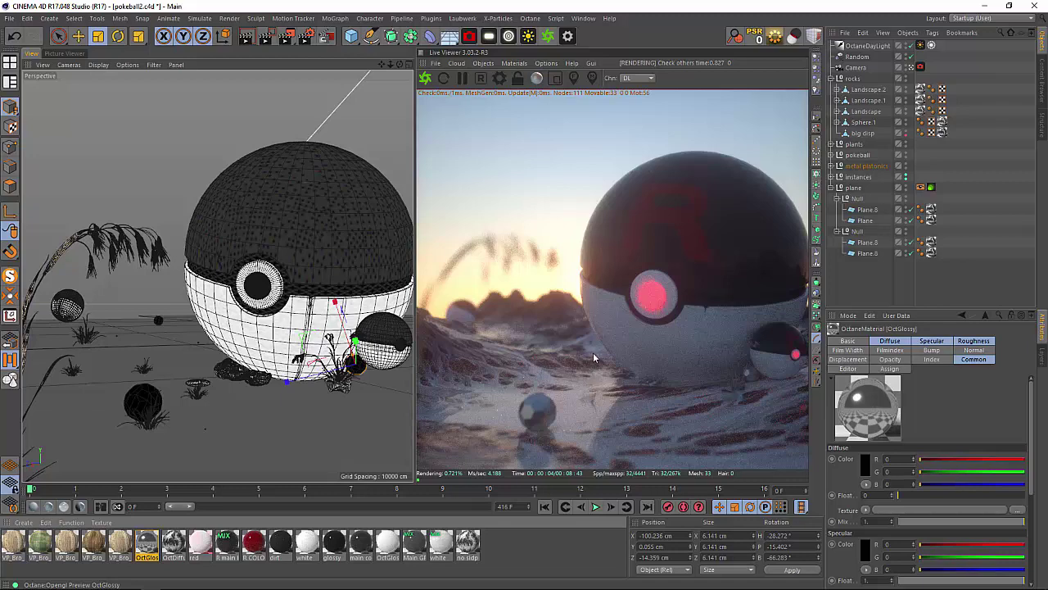
Step: Select the pokeball's top shell, inspect the plain white material's roughness image texture, and pause the live render
left_click(321, 174)
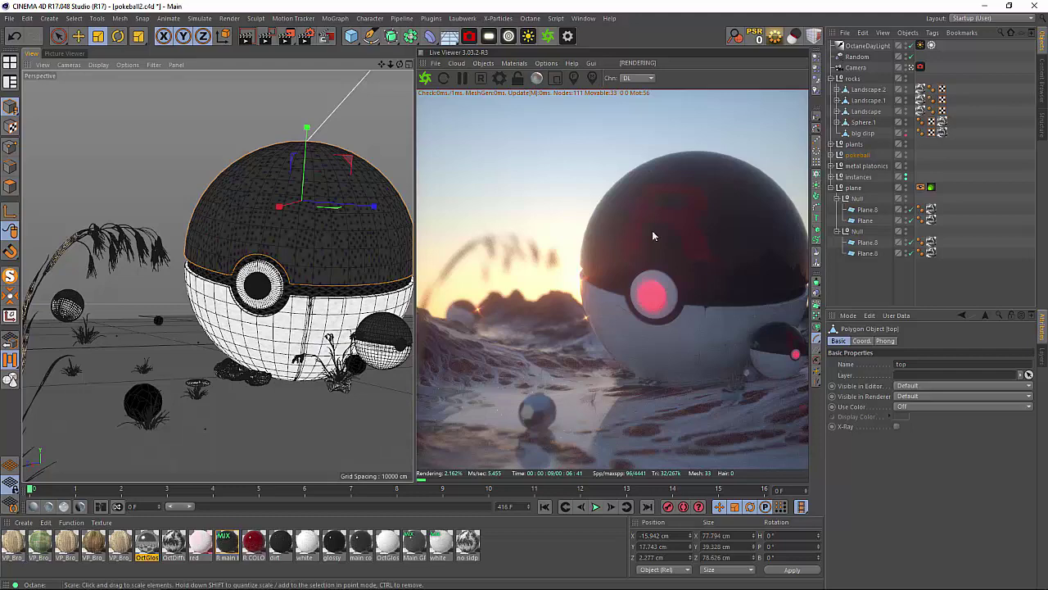
double_click(315, 542)
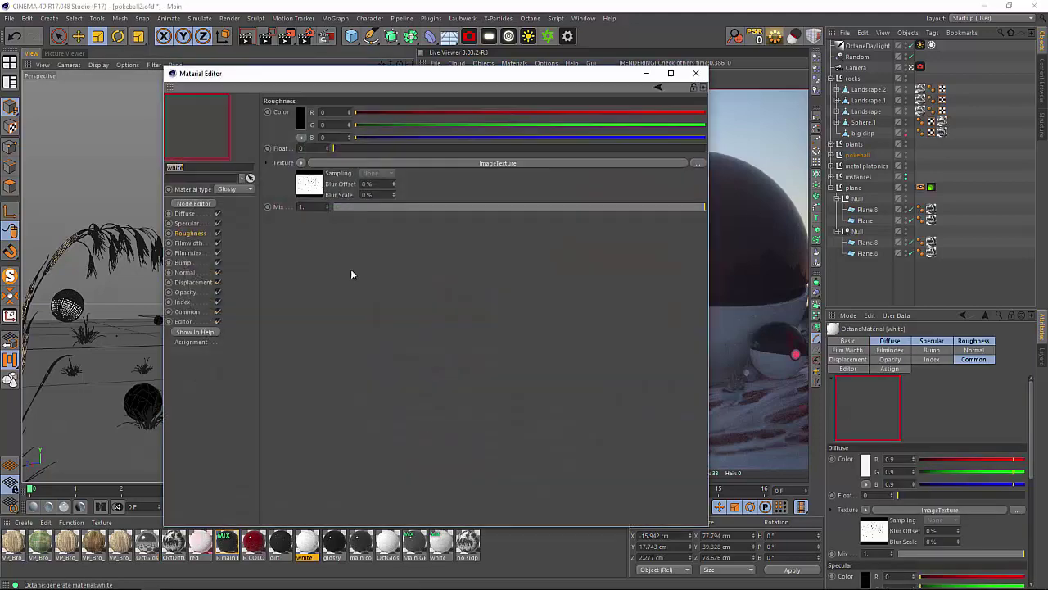
left_click(309, 186)
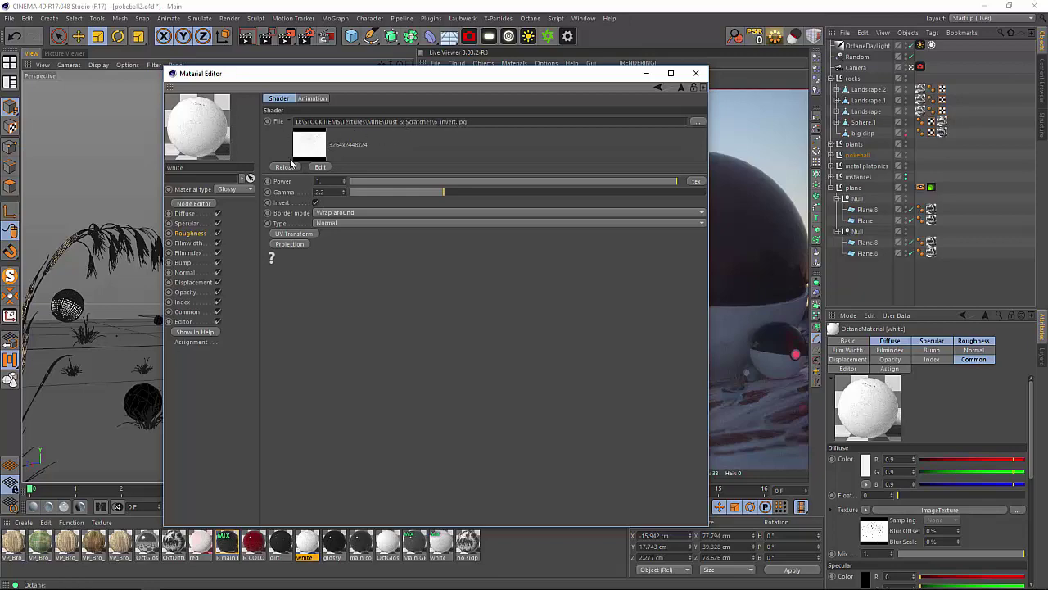
left_click_drag(352, 71, 676, 478)
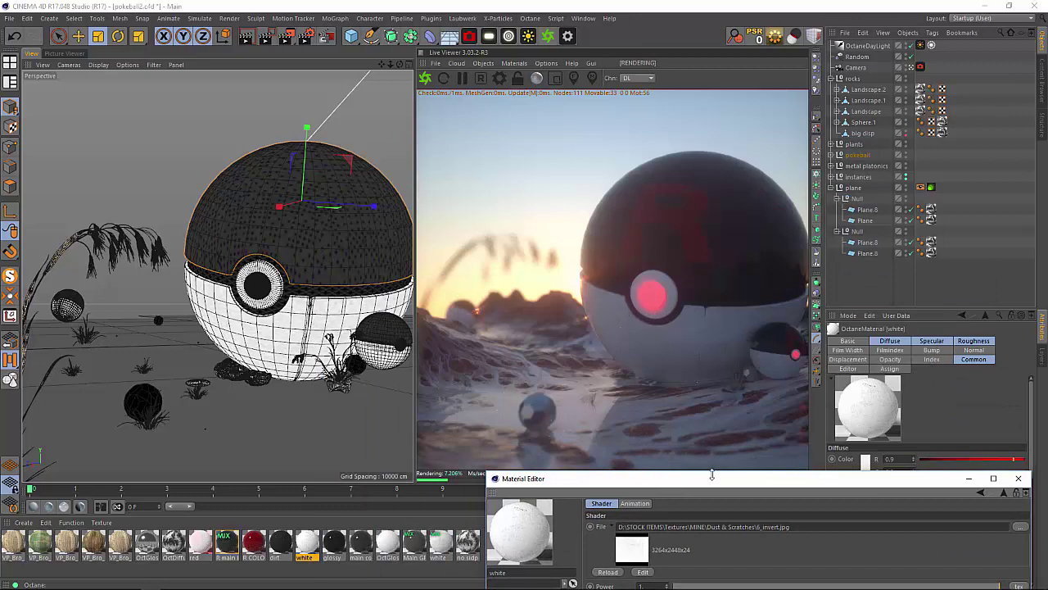
left_click_drag(712, 476, 444, 277)
left_click(463, 79)
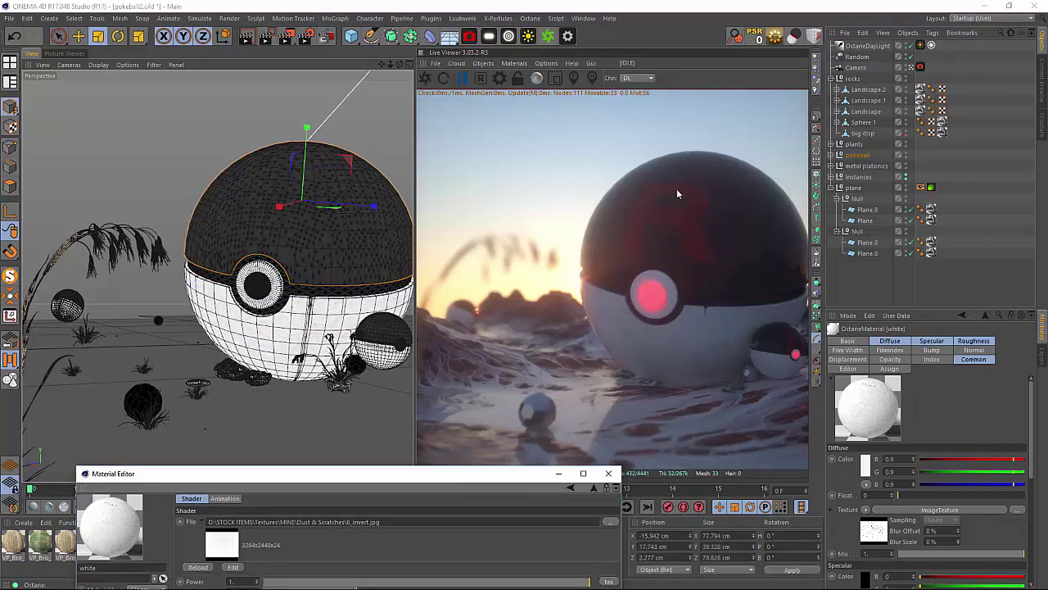
left_click_drag(428, 463, 557, 138)
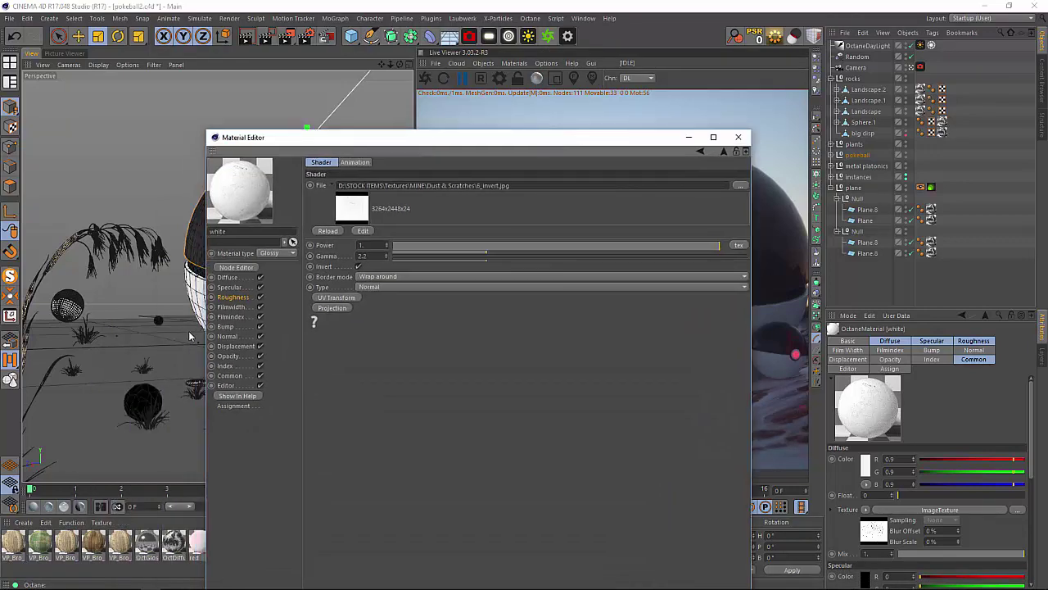
Step: Examine the Roughness, Diffuse, Index and Bump channels of the plain white material and close its editor
left_click(234, 298)
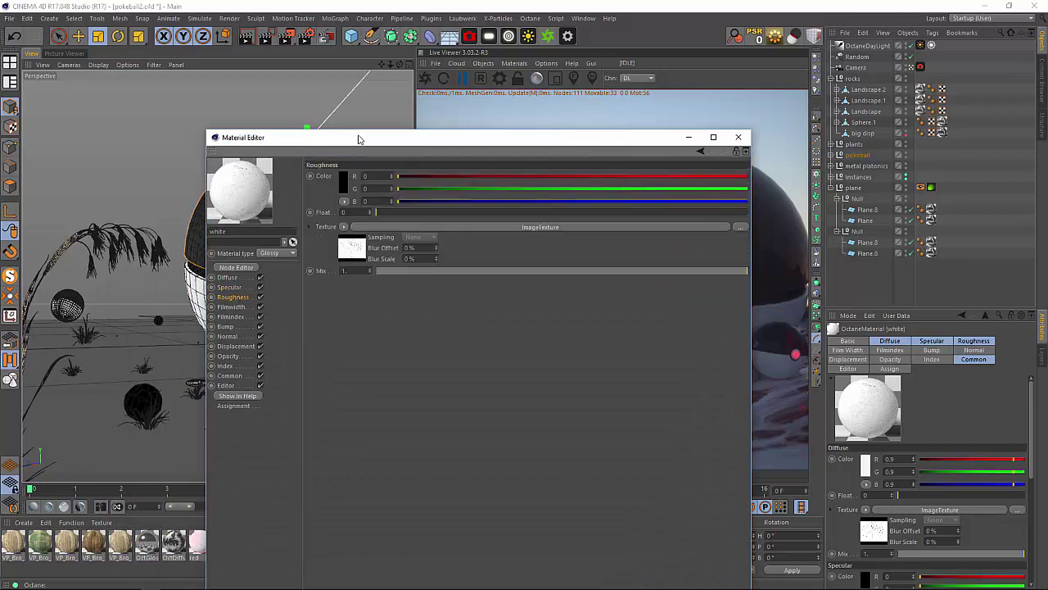
left_click_drag(358, 139, 372, 154)
left_click(264, 293)
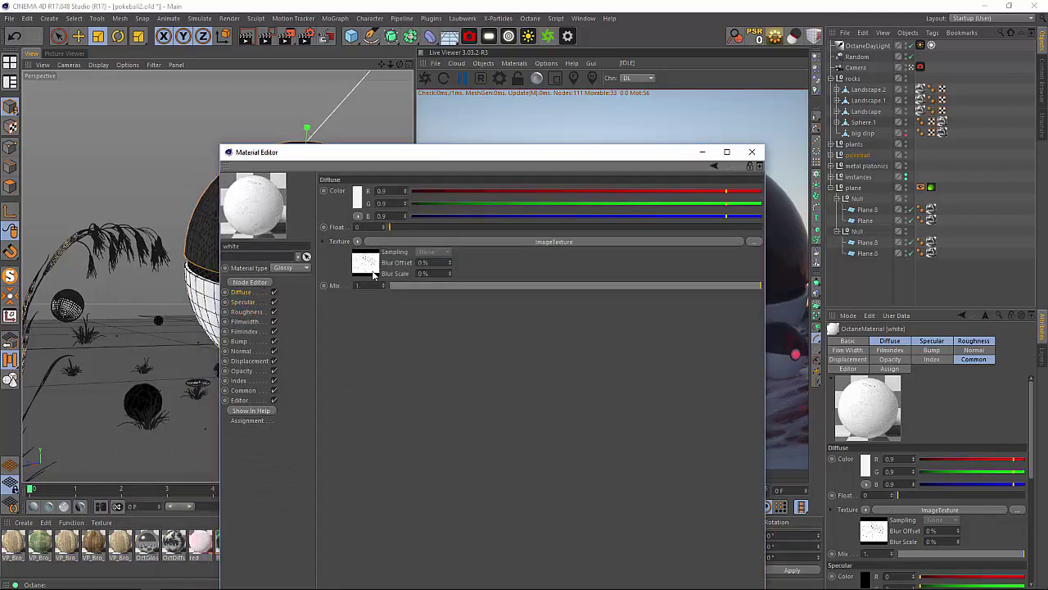
left_click(250, 343)
left_click(240, 381)
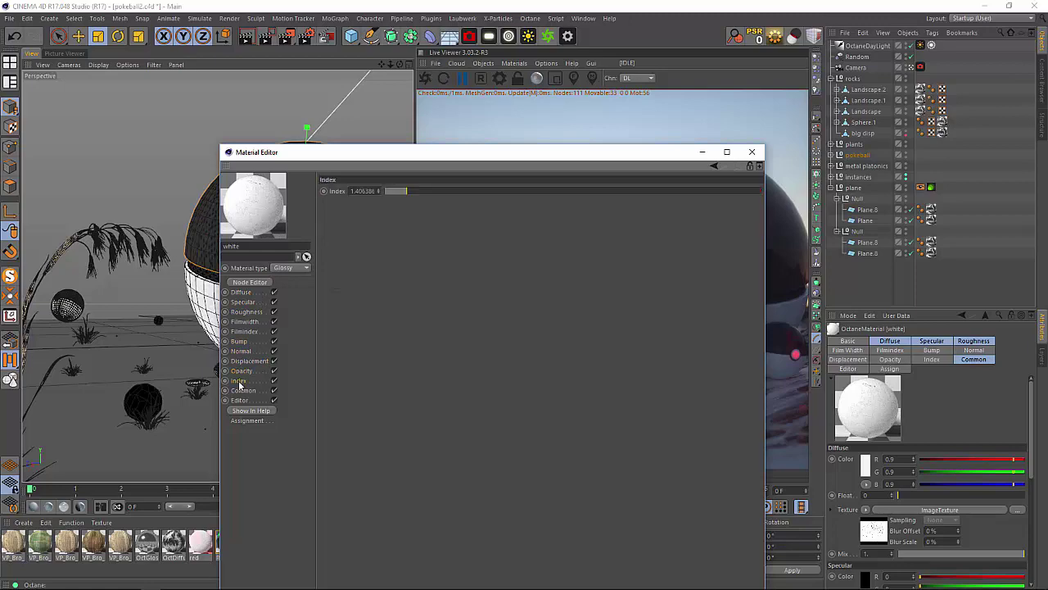
left_click(246, 341)
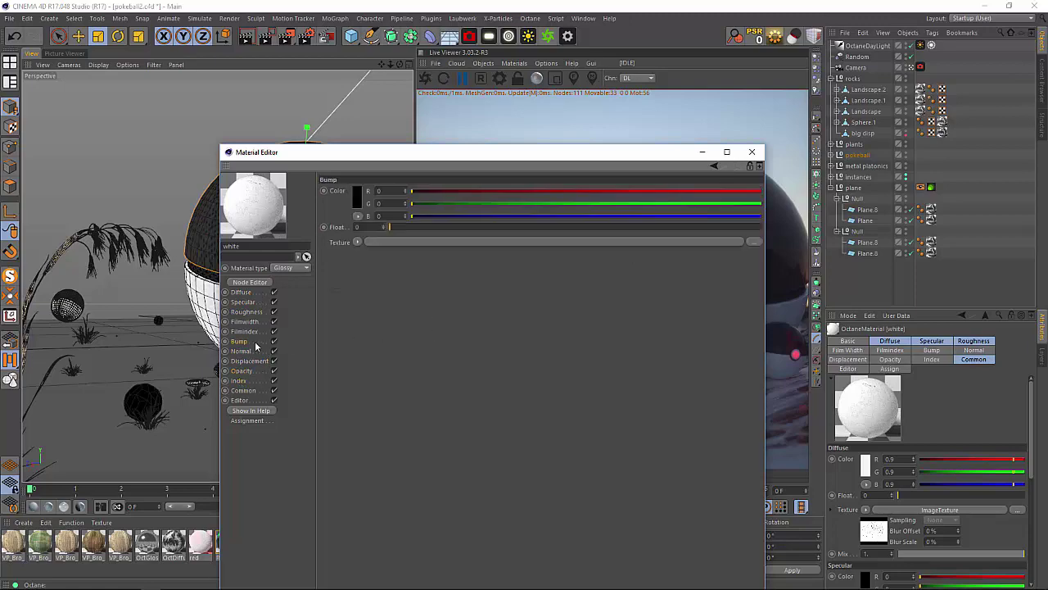
left_click(752, 151)
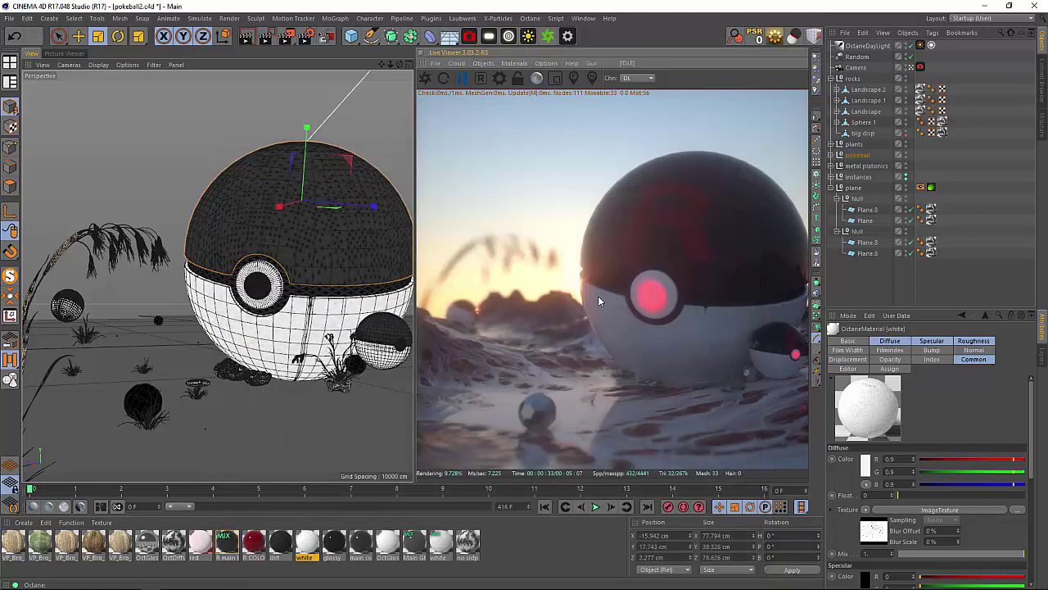
Step: Expand the pokeball group, select its bot shell, and inspect the white mix material that blends dirt and OctGlossy
double_click(441, 543)
left_click_drag(416, 75, 491, 308)
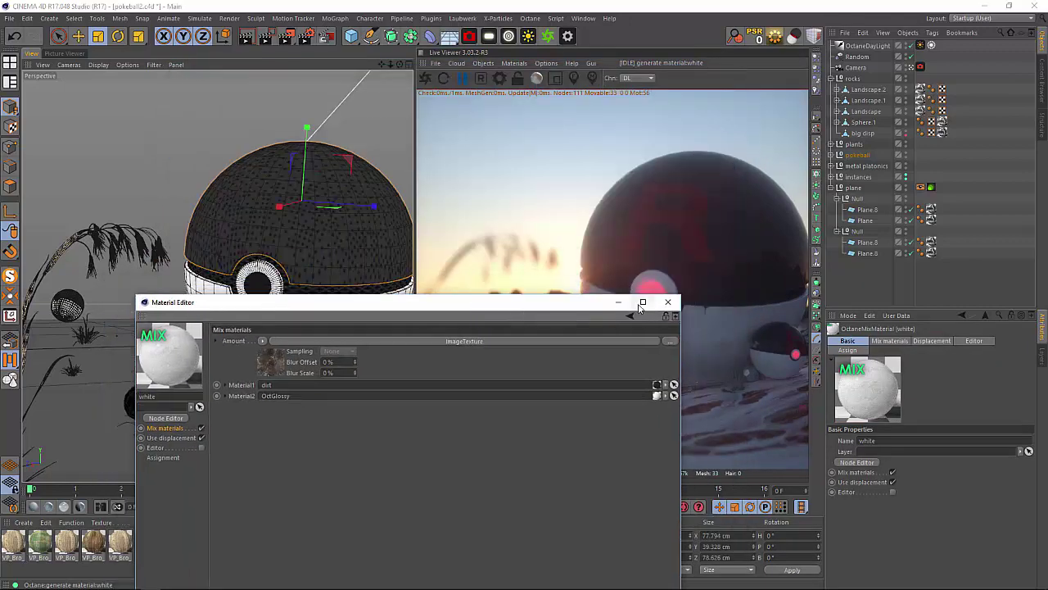
left_click(668, 301)
left_click(832, 155)
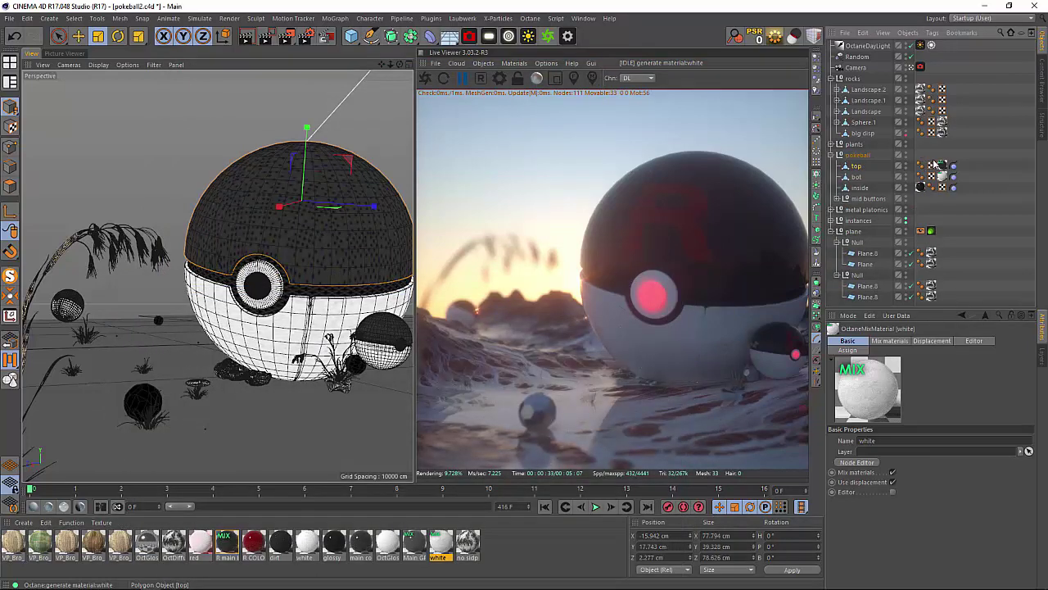
left_click(860, 177)
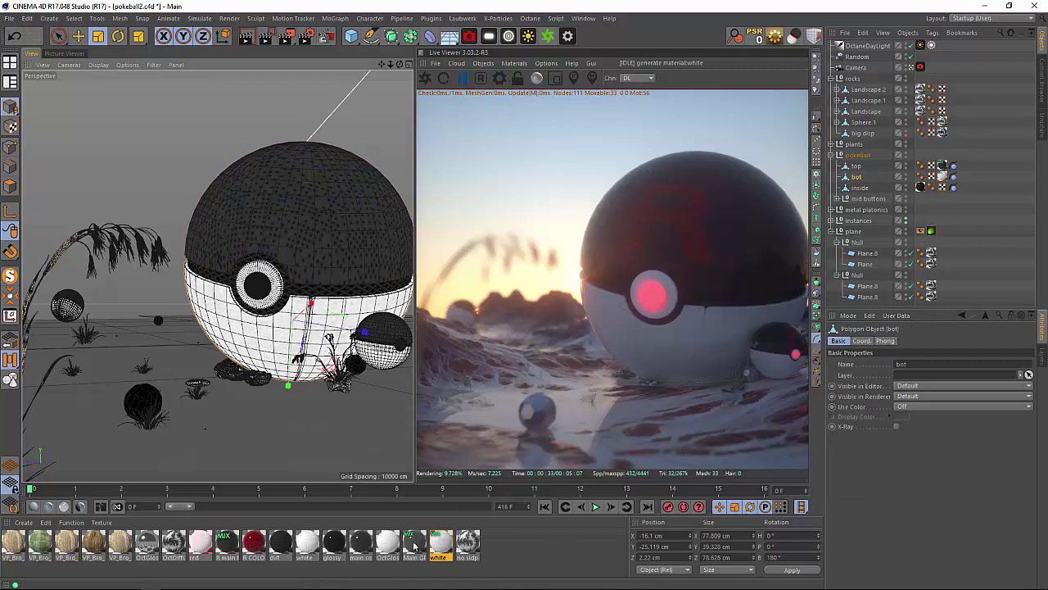
left_click(441, 542)
double_click(441, 542)
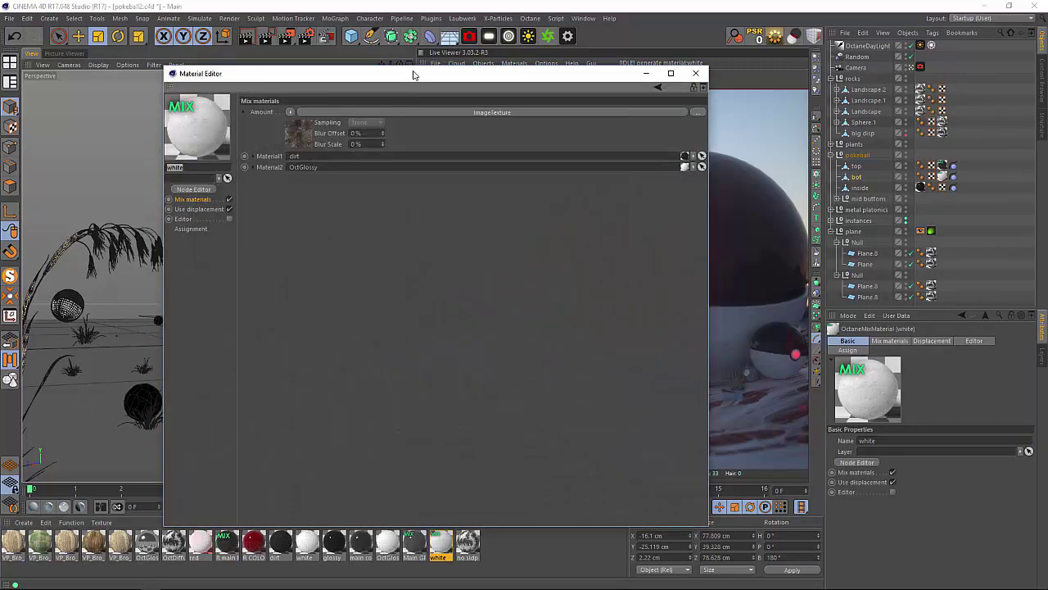
left_click_drag(414, 74, 574, 64)
left_click_drag(494, 72, 524, 62)
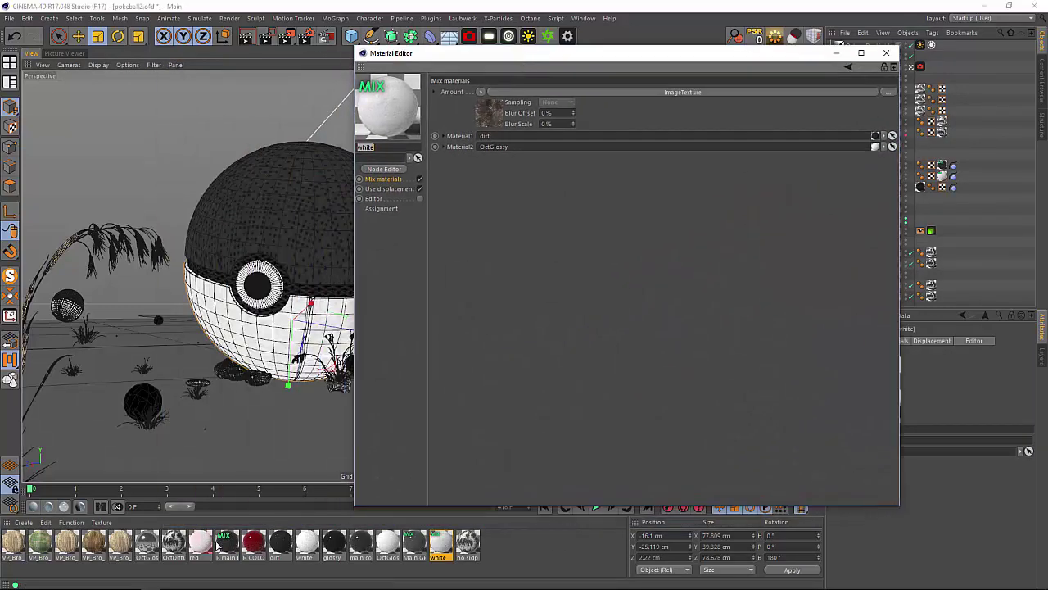
Step: Examine the channels of the white OctGlossy material used in the mix, from Diffuse through Common
left_click(390, 544)
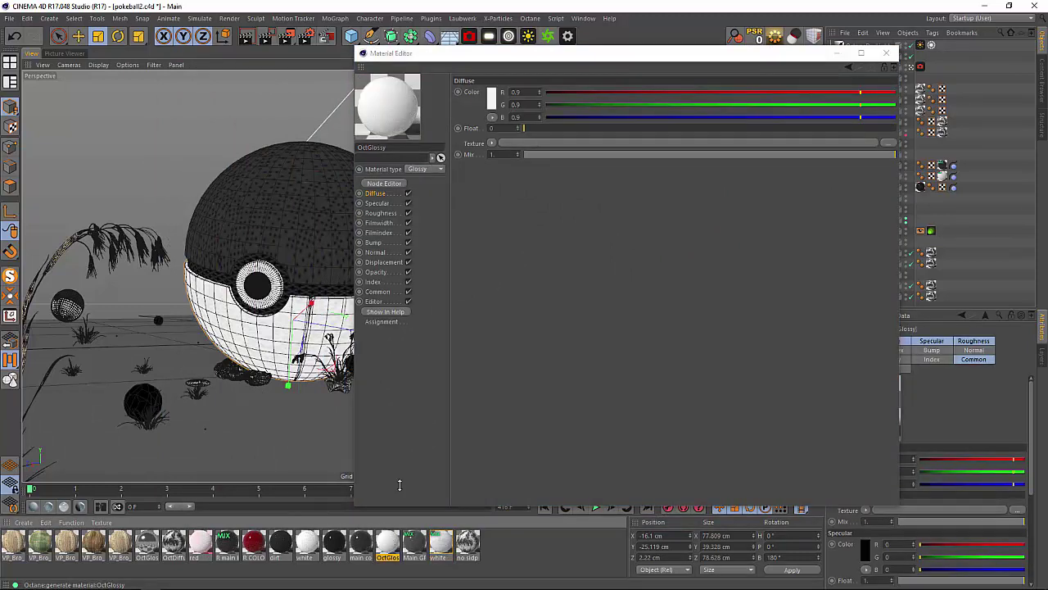
left_click(389, 203)
left_click(390, 212)
left_click(388, 224)
left_click(384, 242)
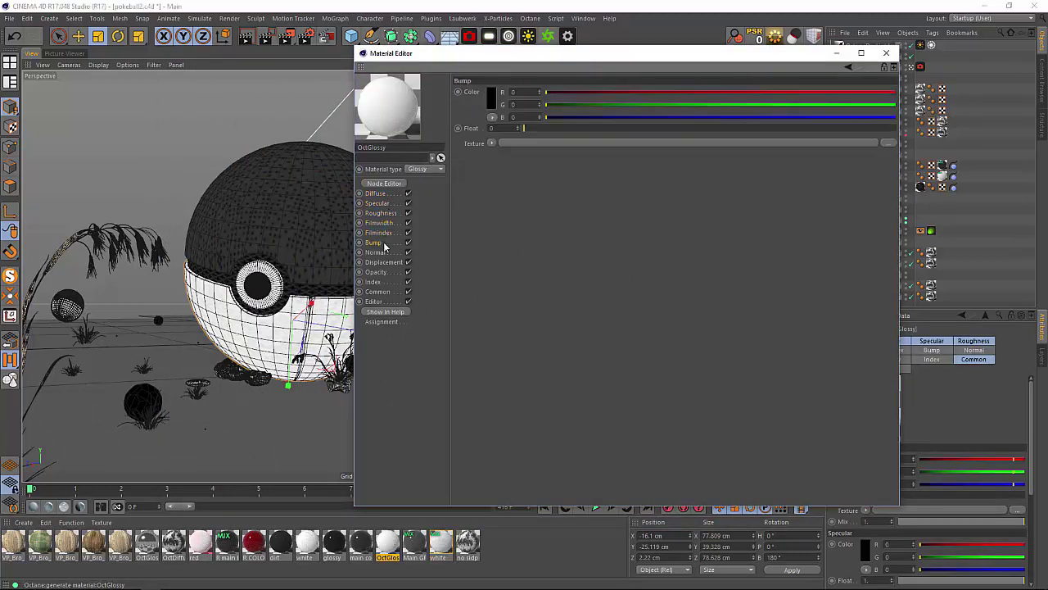
left_click(382, 261)
left_click(383, 272)
left_click(382, 282)
left_click(381, 292)
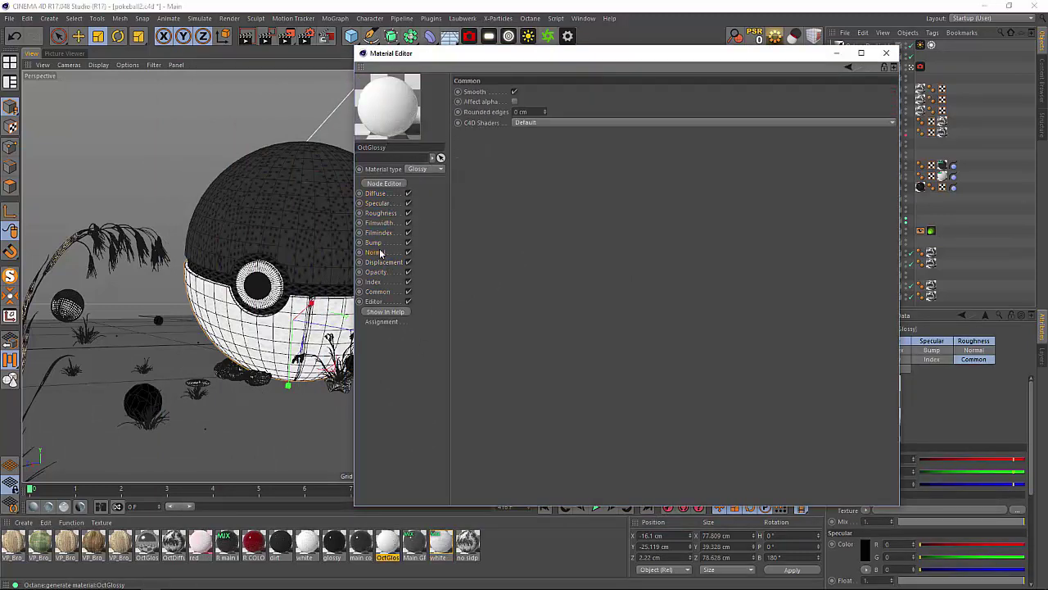
Step: Review the white OctGlossy material's channels from Normal back up to Diffuse
left_click(380, 252)
left_click(381, 243)
left_click(383, 232)
left_click(384, 212)
left_click(385, 203)
left_click(385, 194)
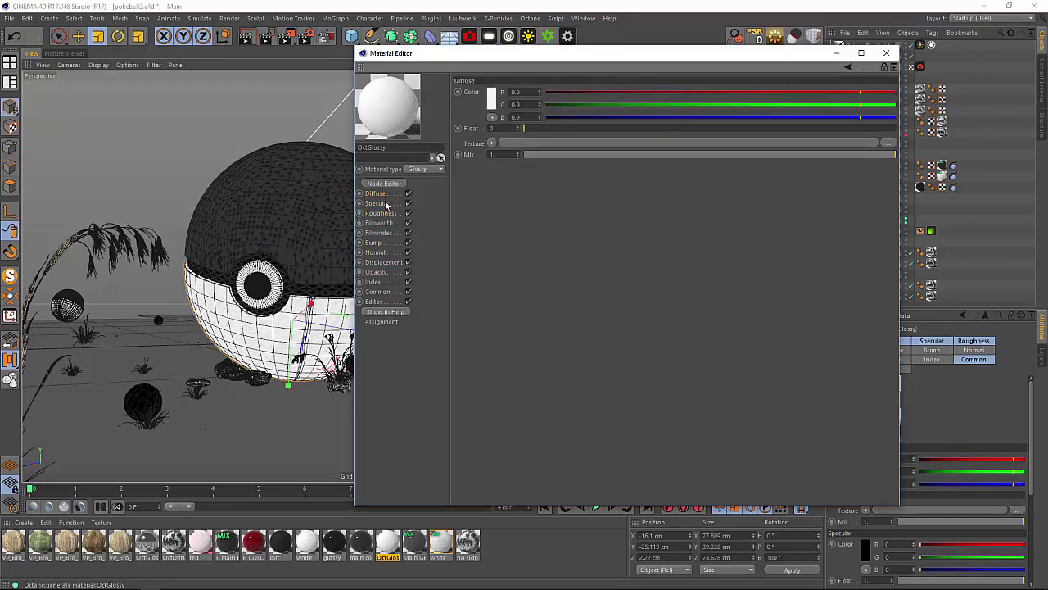
Step: Review the OctGlossy material's remaining channels from Specular down to Common and Index, and close its editor
left_click(385, 204)
left_click(385, 213)
left_click(385, 223)
left_click(384, 234)
left_click_drag(384, 234, 373, 286)
left_click(375, 291)
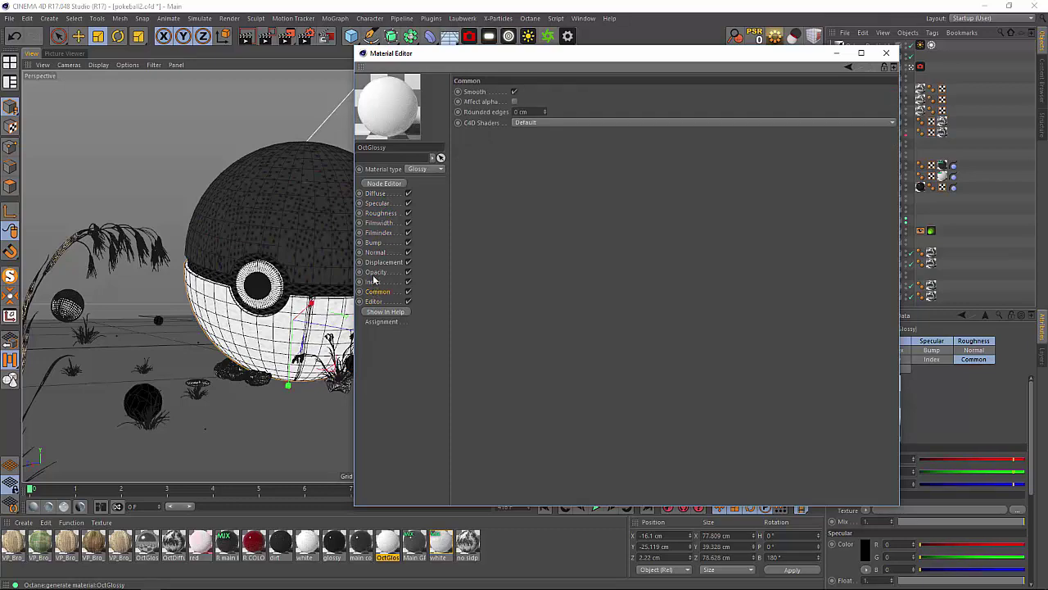
left_click(373, 282)
left_click(887, 52)
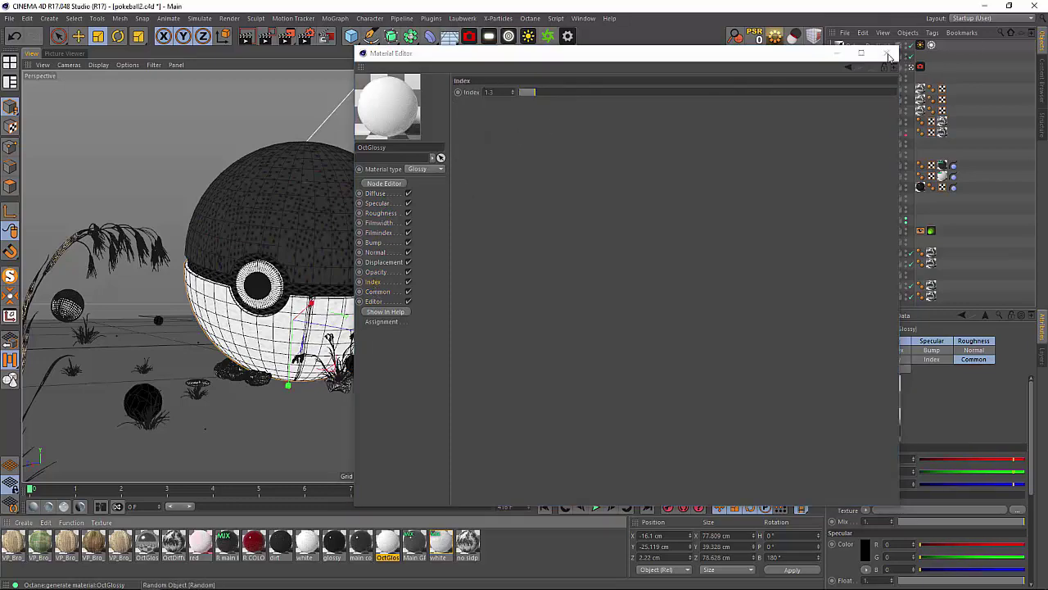
Step: Reopen the material editor, switch it to the dirt material, and inspect the image textures in its Diffuse and Specular channels
left_click(440, 544)
double_click(440, 545)
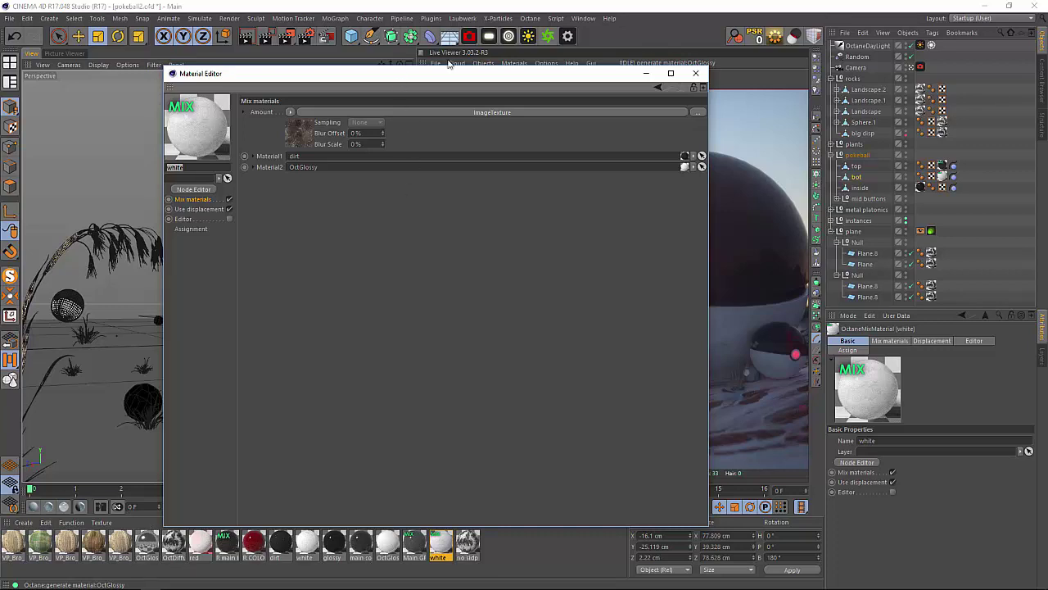
left_click_drag(451, 73, 601, 29)
left_click(275, 546)
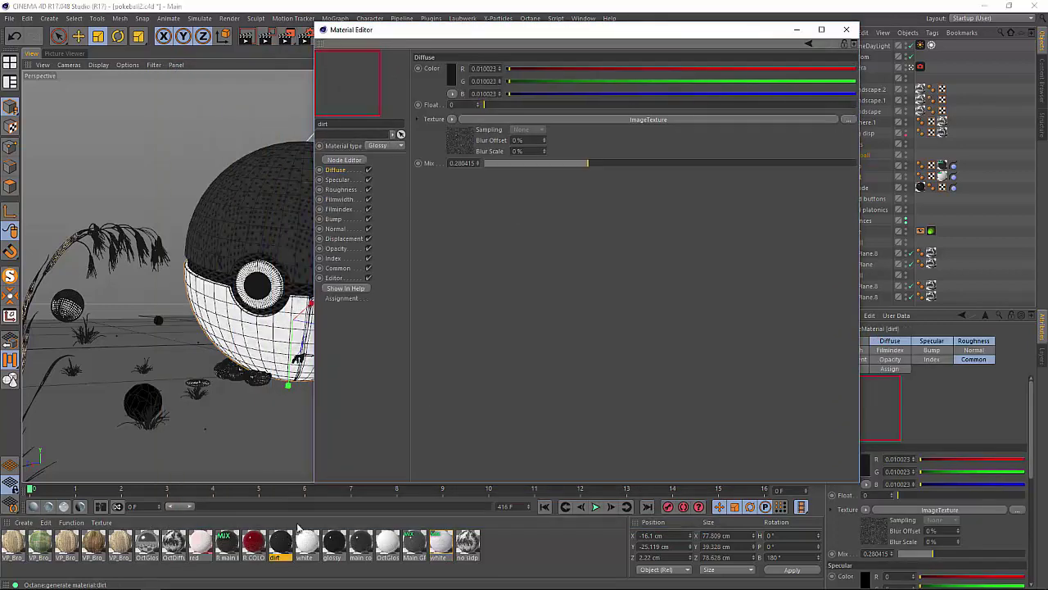
left_click(467, 117)
left_click(342, 170)
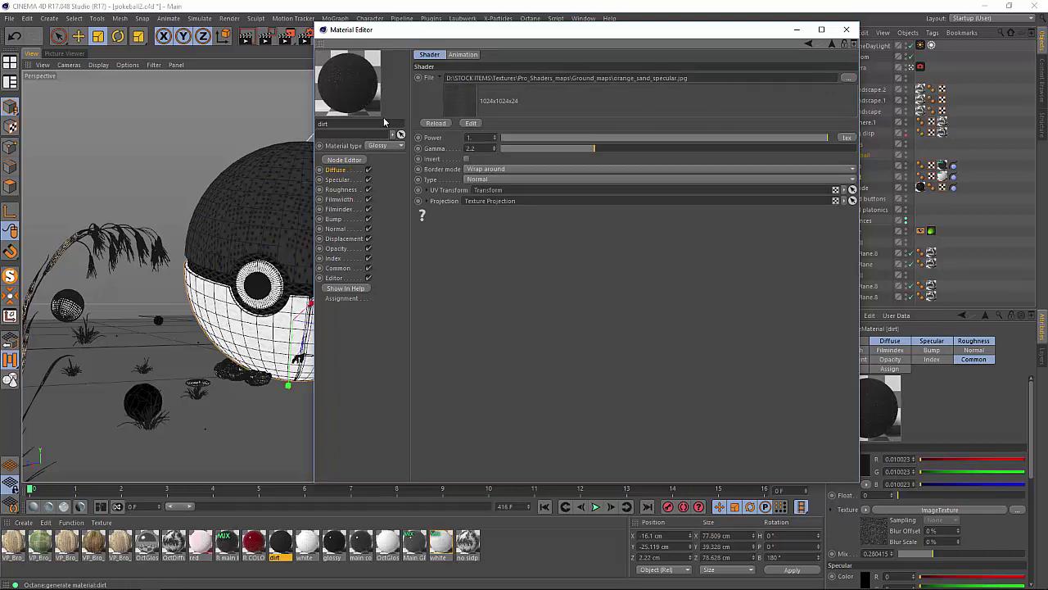
left_click(339, 179)
left_click(427, 95)
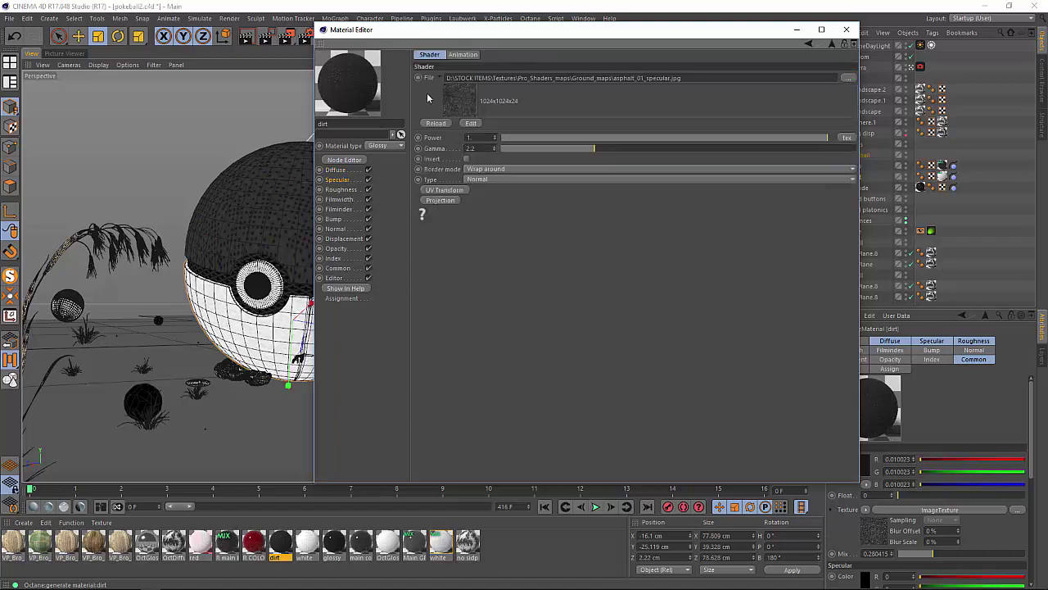
Step: Examine the dirt material's Roughness, Filmindex and Bump channels, and recheck its Specular and Diffuse image textures
left_click(341, 179)
left_click(345, 190)
left_click(342, 209)
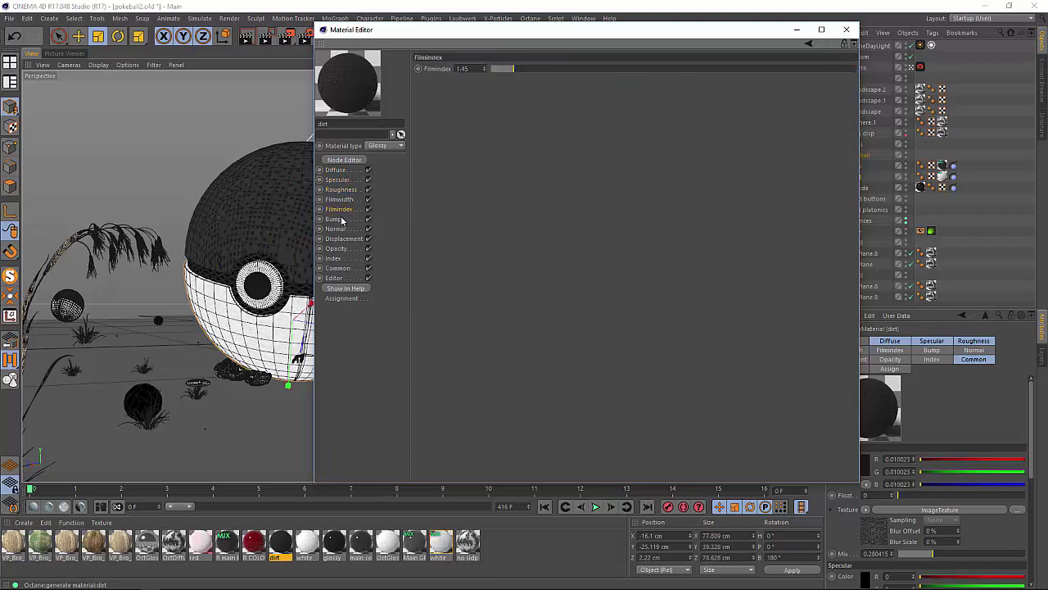
left_click(341, 219)
left_click(340, 180)
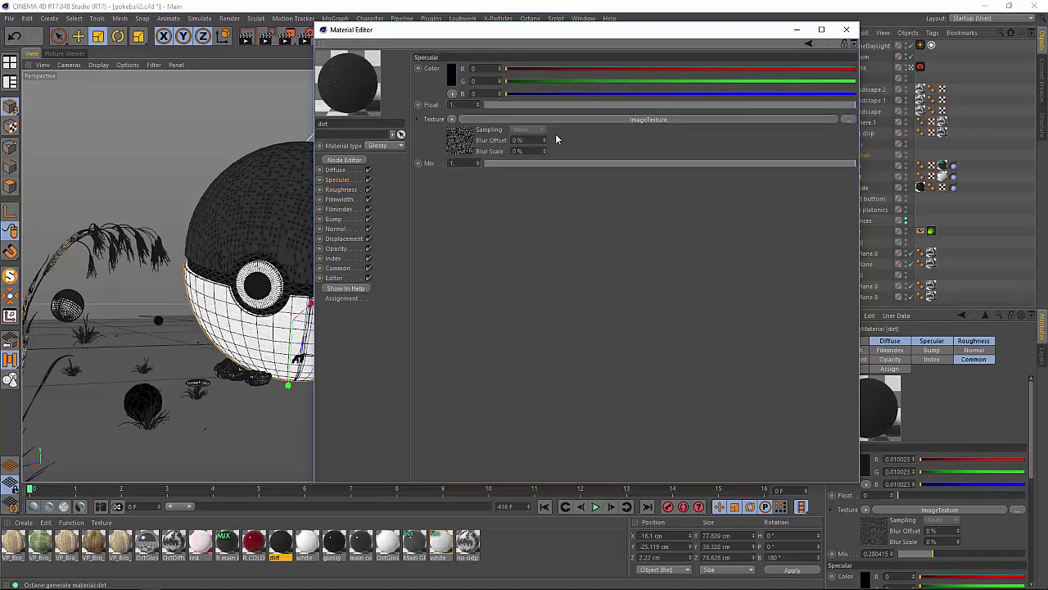
left_click(460, 145)
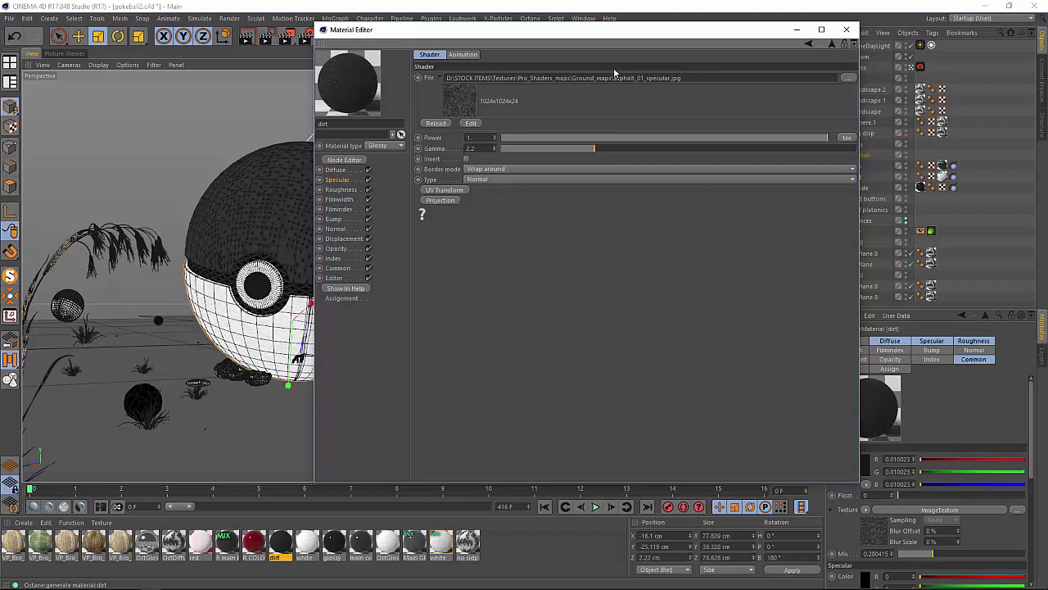
left_click(349, 169)
left_click(469, 136)
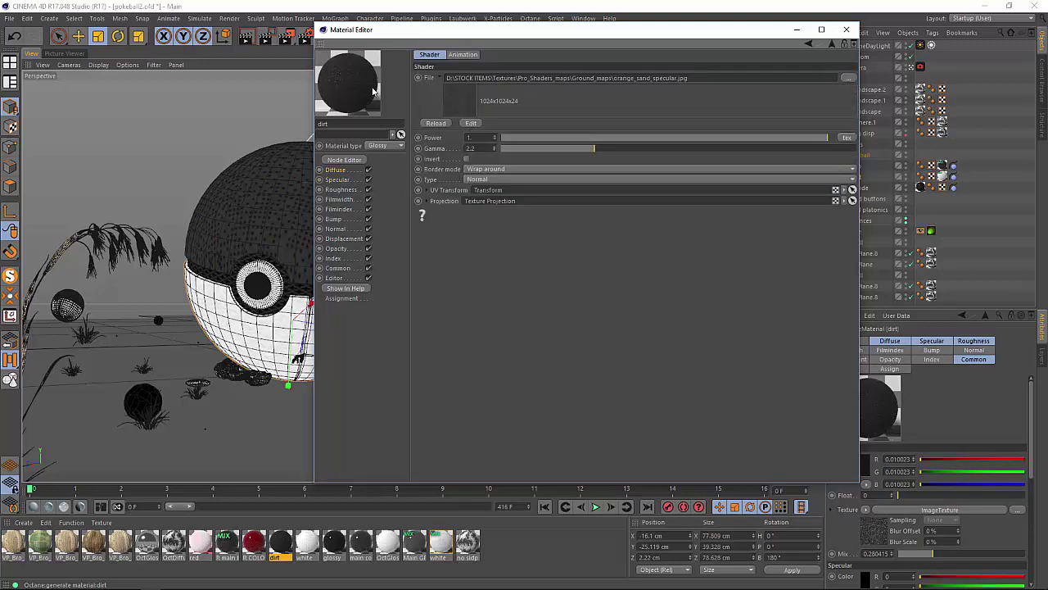
Step: Examine the dirt material's Bump, Normal and Displacement channels, including the image texture used for the normal map
left_click(347, 218)
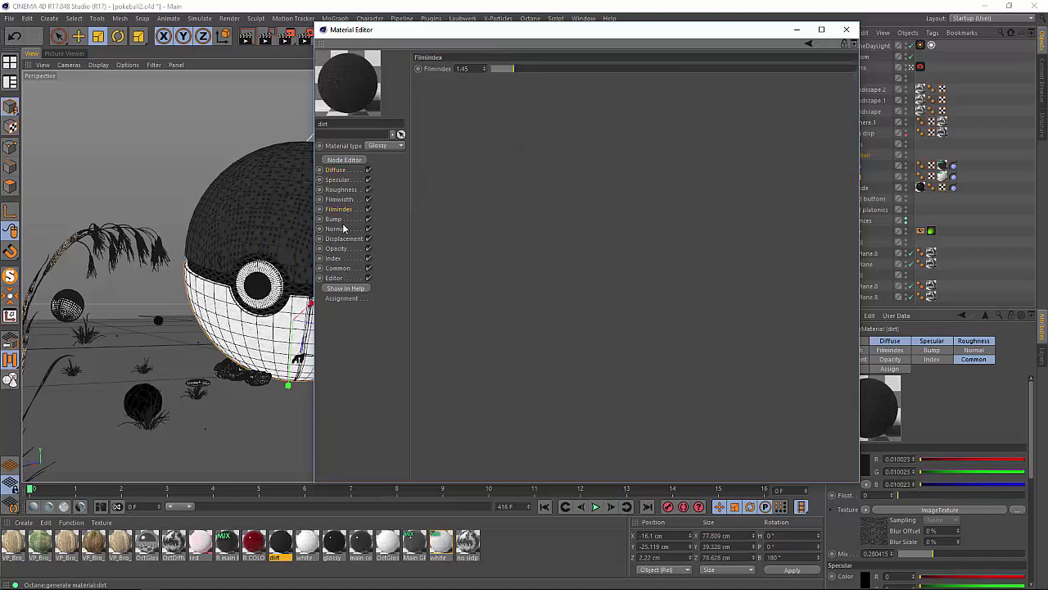
left_click_drag(483, 32, 515, 84)
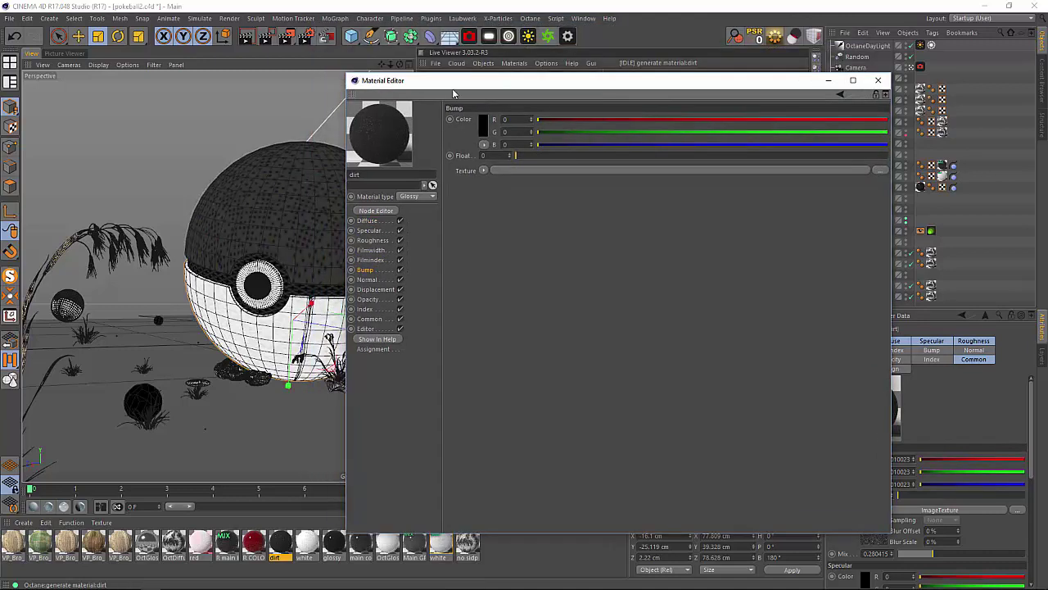
left_click_drag(377, 80, 429, 83)
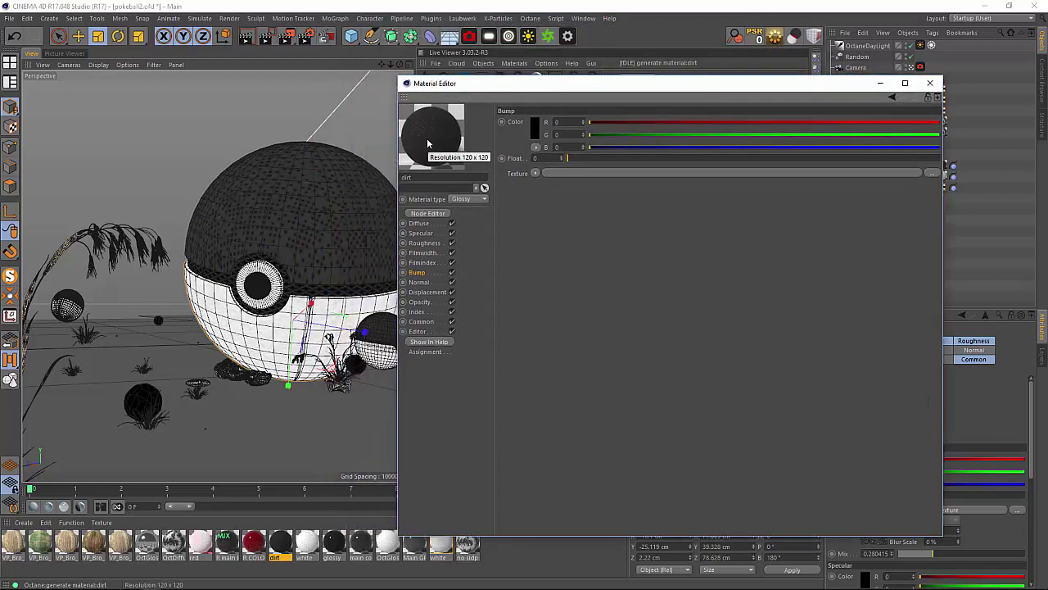
left_click(438, 282)
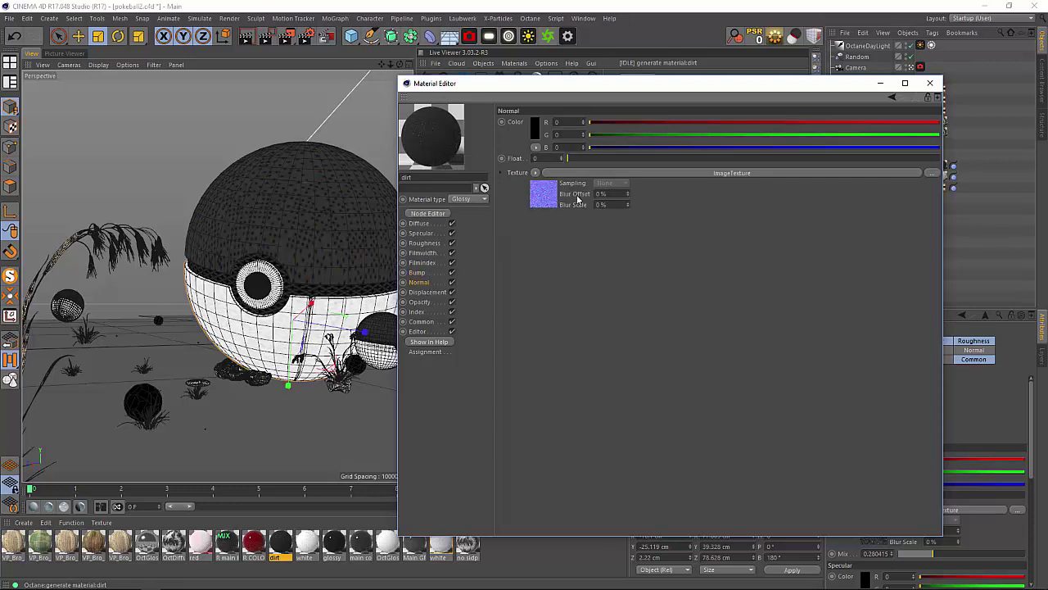
left_click(543, 196)
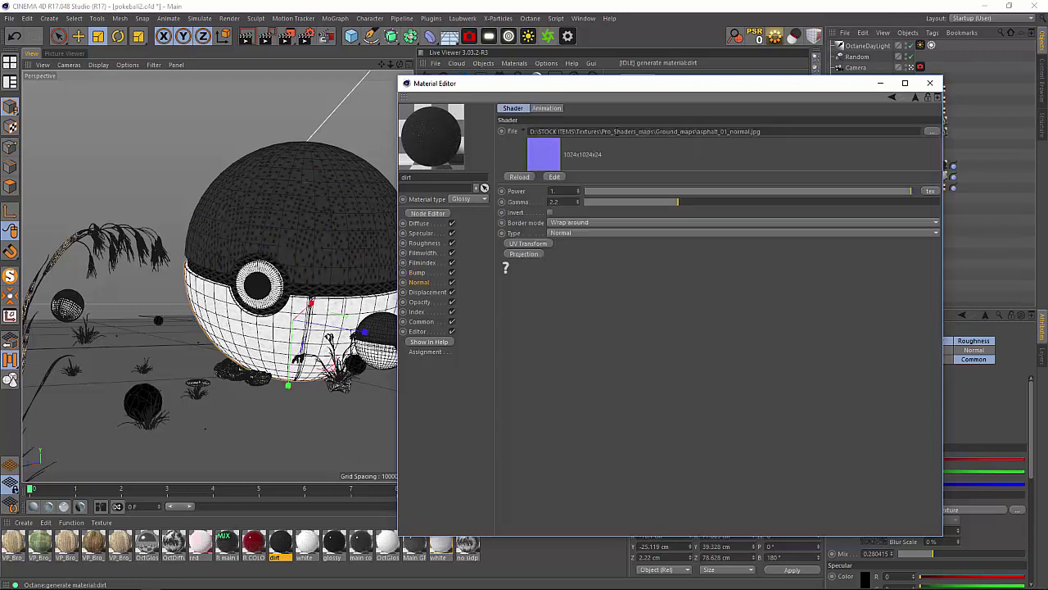
mouse_move(425, 286)
left_mouse_down()
mouse_move(419, 322)
mouse_move(420, 271)
left_mouse_up()
left_click(421, 293)
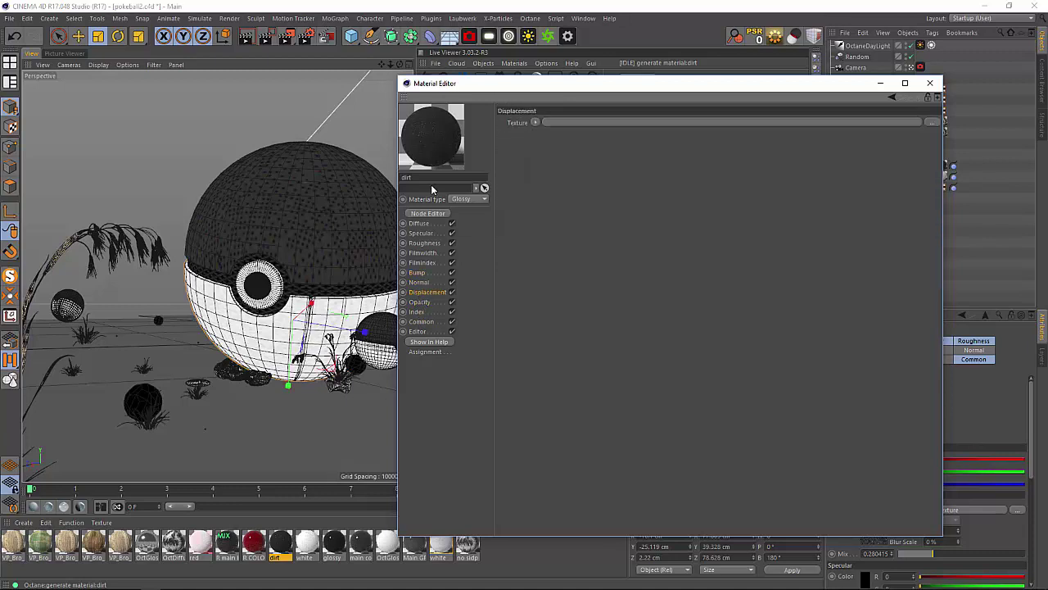
Step: Inspect the dirt material in a separate, enlarged preview window, and close both the preview and the material editor
right_click(433, 136)
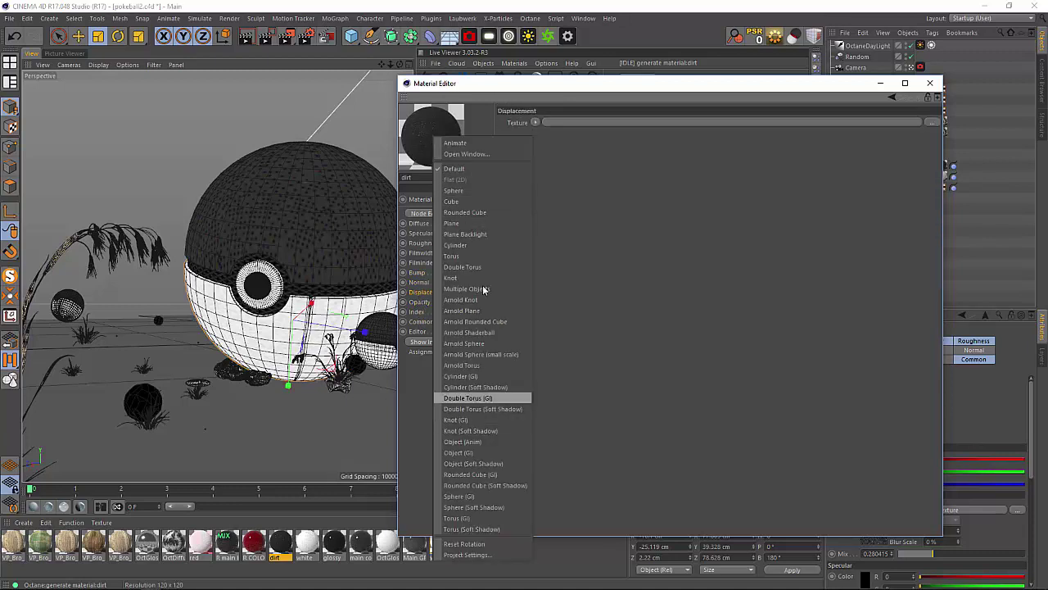
left_click(465, 154)
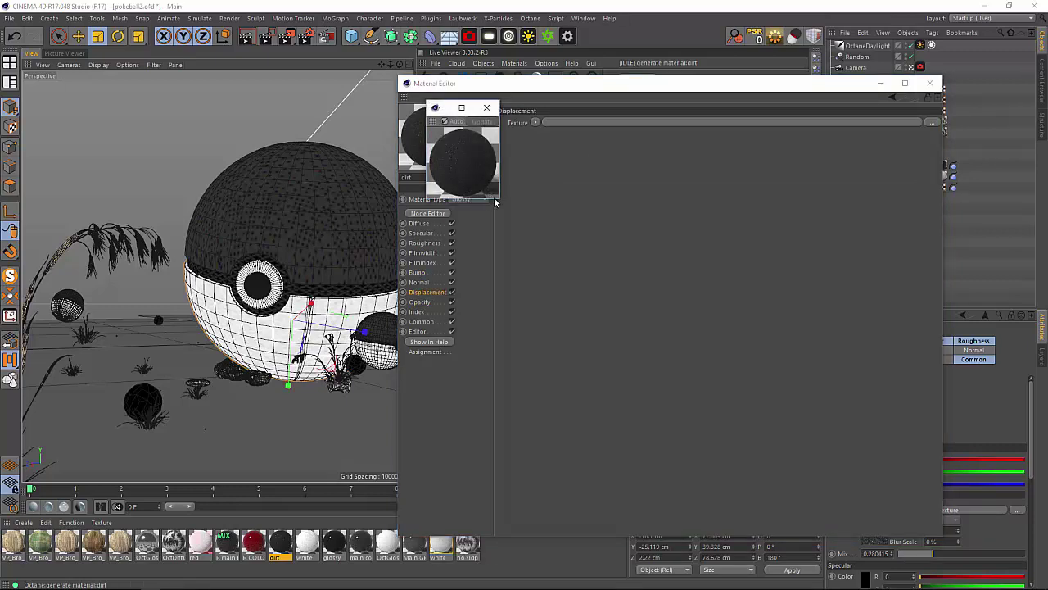
left_click_drag(494, 202, 827, 493)
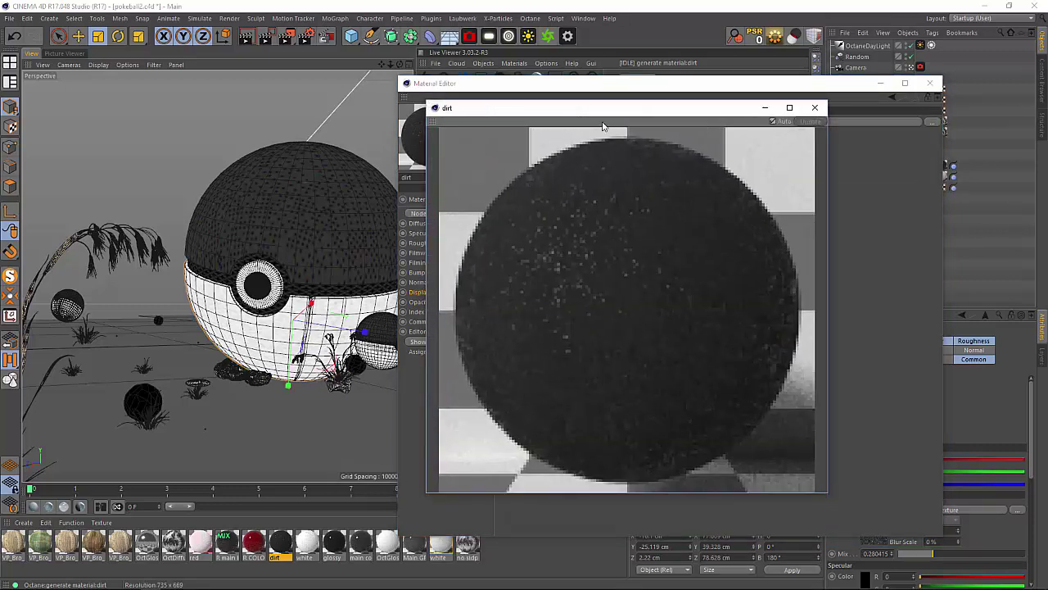
left_click_drag(656, 112, 517, 90)
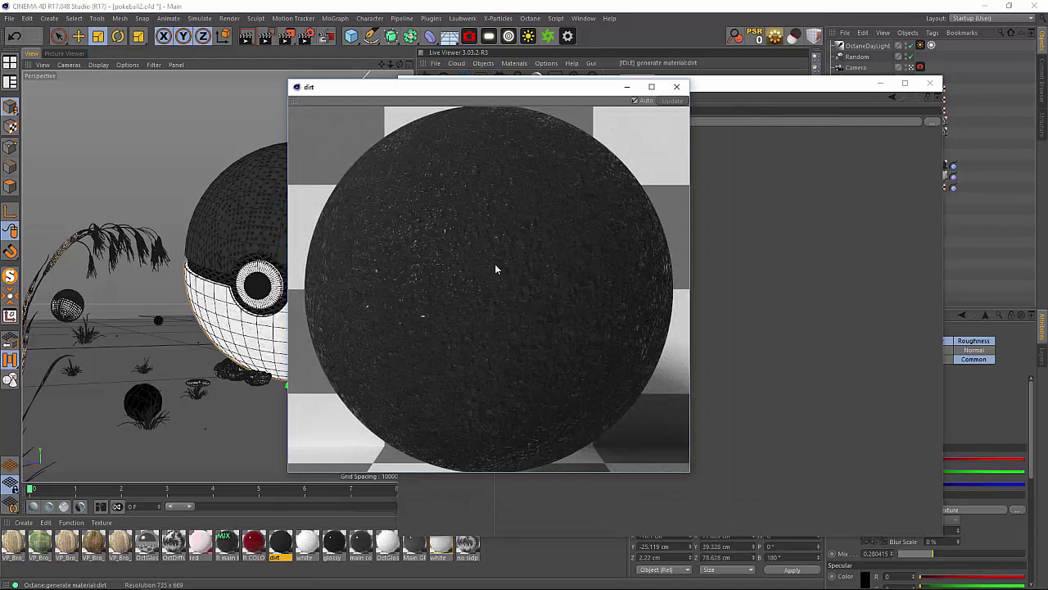
left_click(676, 86)
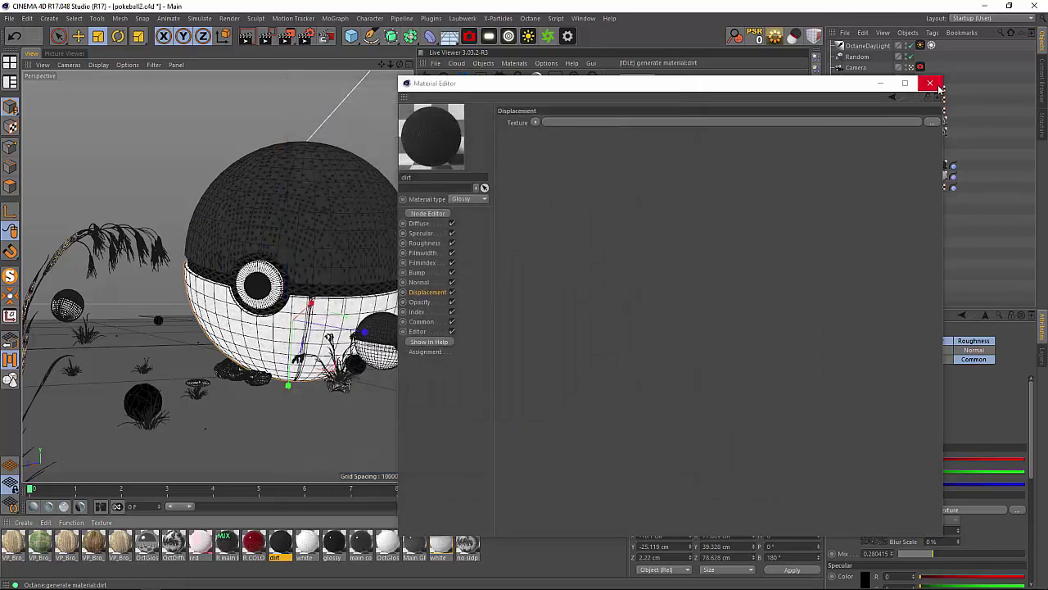
left_click(930, 83)
Step: Inspect the image texture that drives the white mix material's amount, and close the material editor
left_click(445, 546)
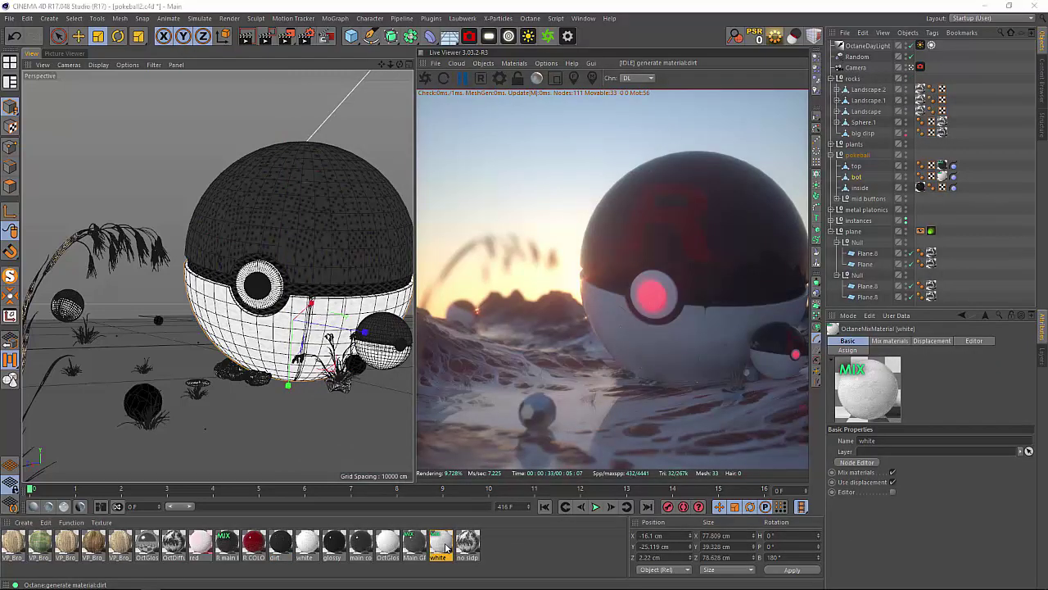
double_click(445, 546)
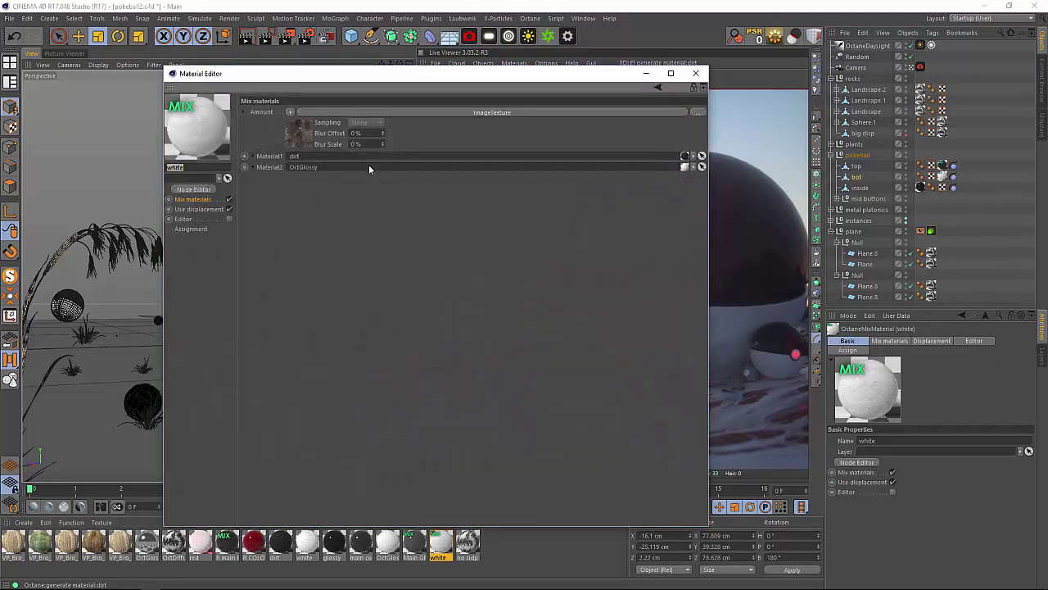
left_click(310, 135)
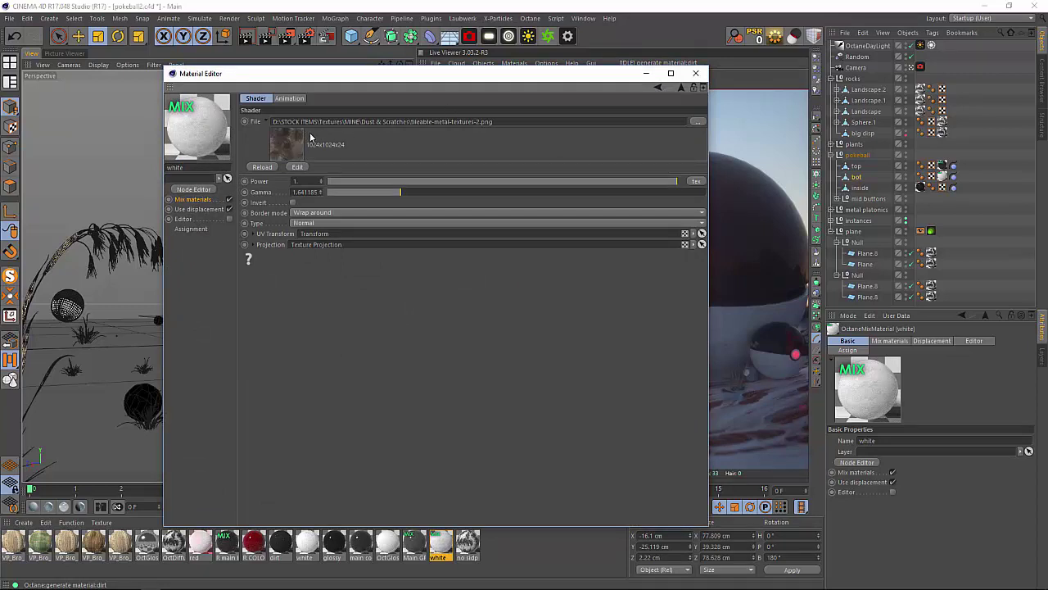
right_click(286, 148)
left_click(311, 157)
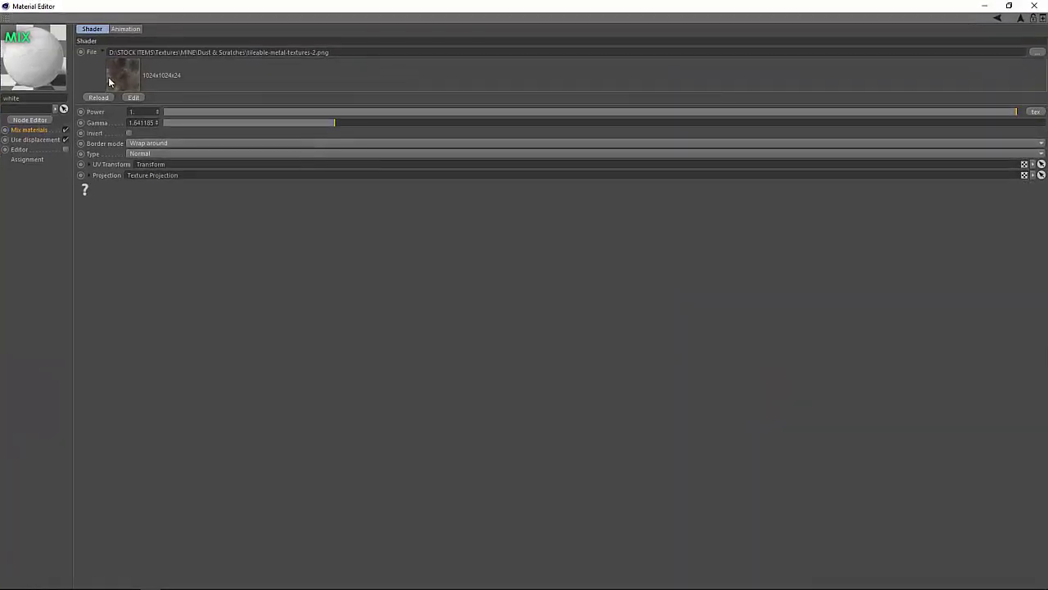
right_click(132, 75)
left_click(290, 15)
double_click(357, 7)
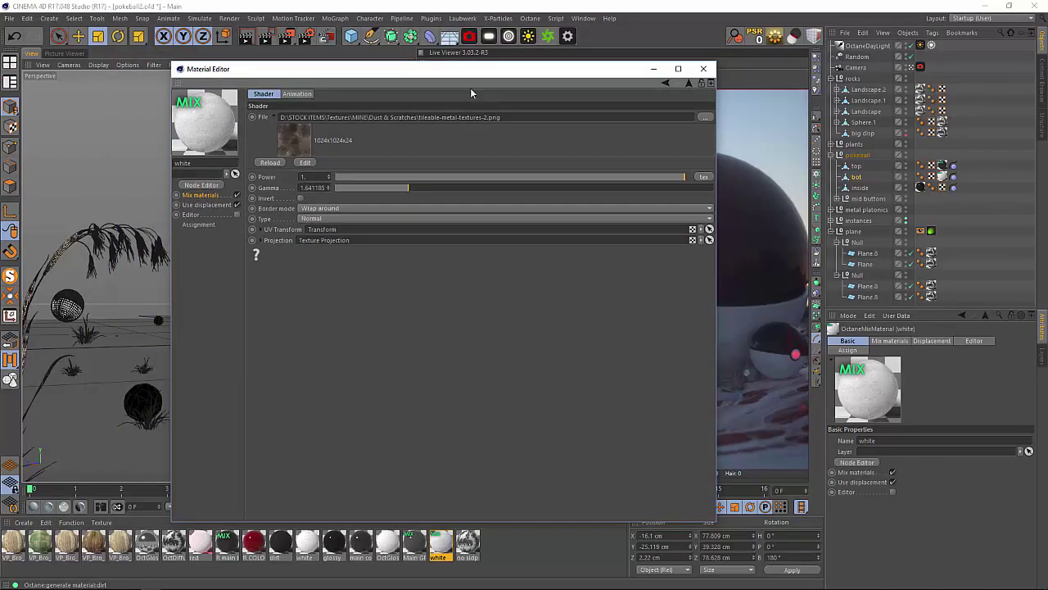
left_click_drag(472, 73, 617, 106)
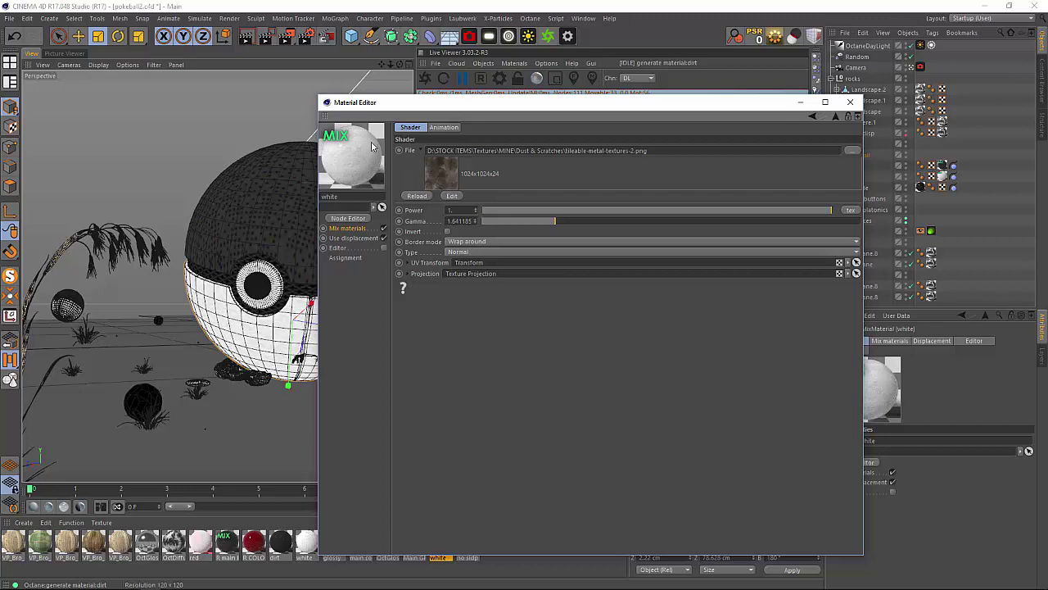
left_click(850, 102)
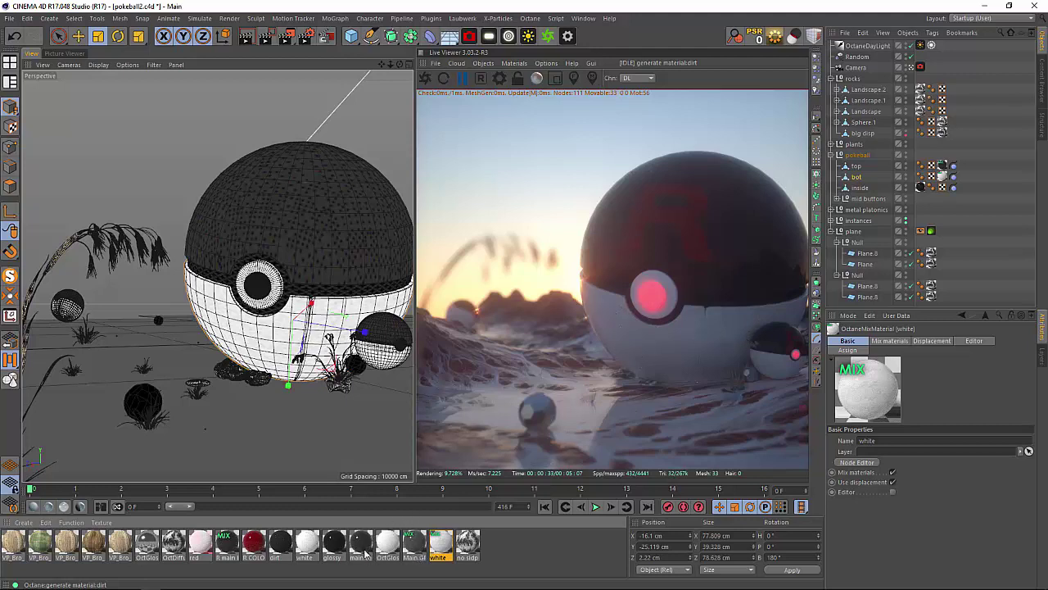
Step: Select the pokeball's top shell and inspect the R main bod mix material that blends R COLOR and Main GRAY
left_click(226, 542)
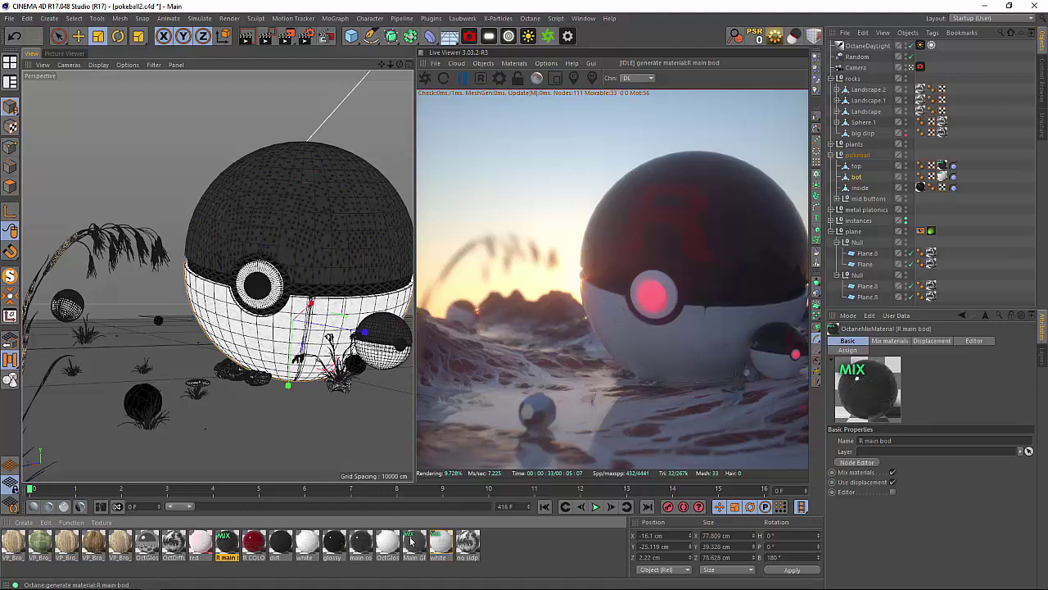
left_click(866, 165)
double_click(953, 166)
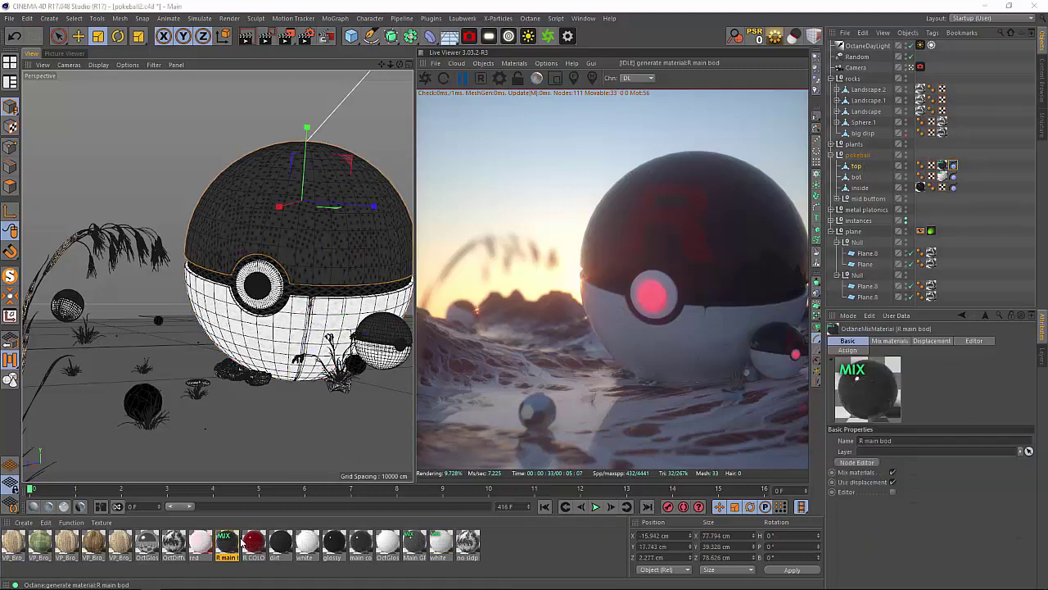
left_click_drag(434, 82, 758, 84)
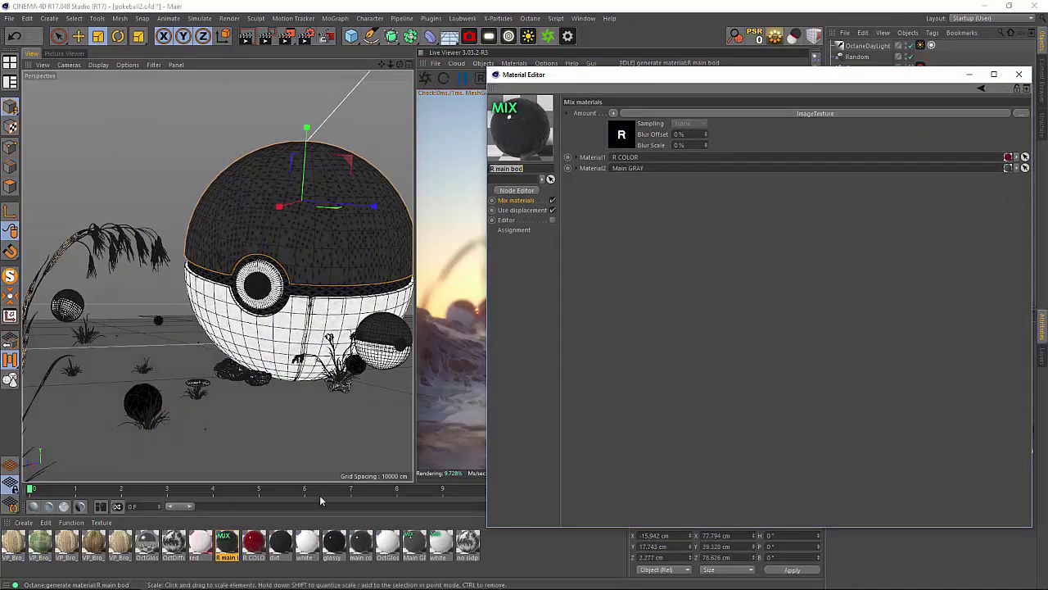
Step: Inspect the Main GRAY mix material that blends dirt and main color, reopening it in a fresh editor
left_click(414, 544)
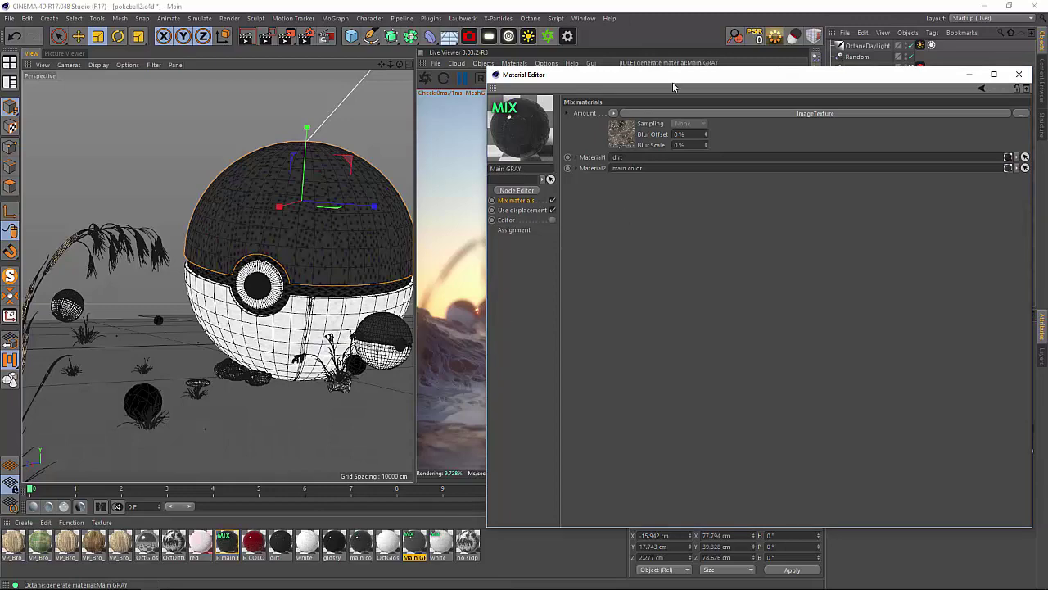
left_click_drag(672, 79, 350, 157)
left_click(695, 154)
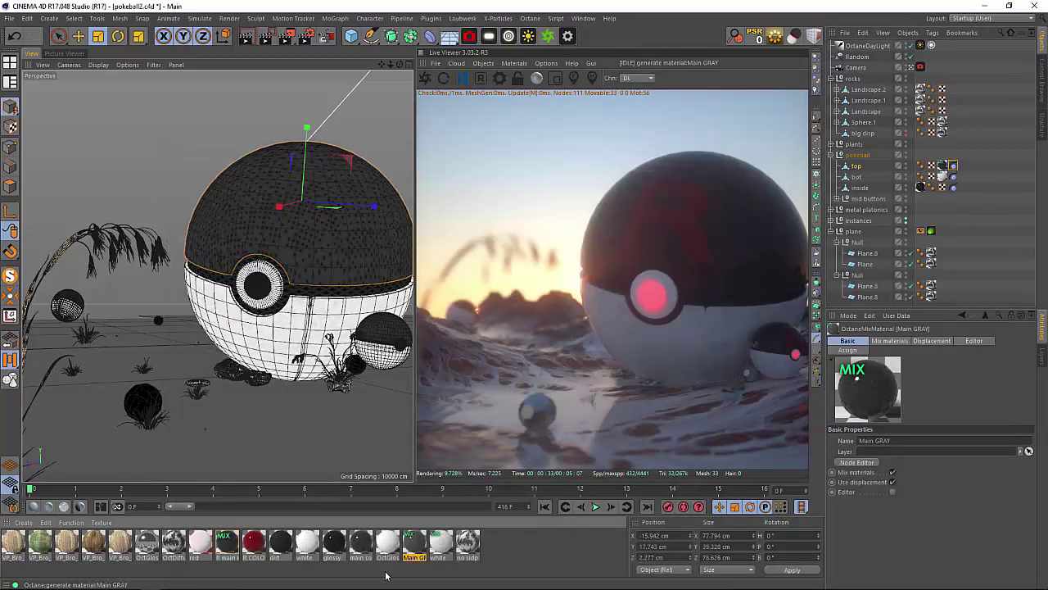
double_click(419, 546)
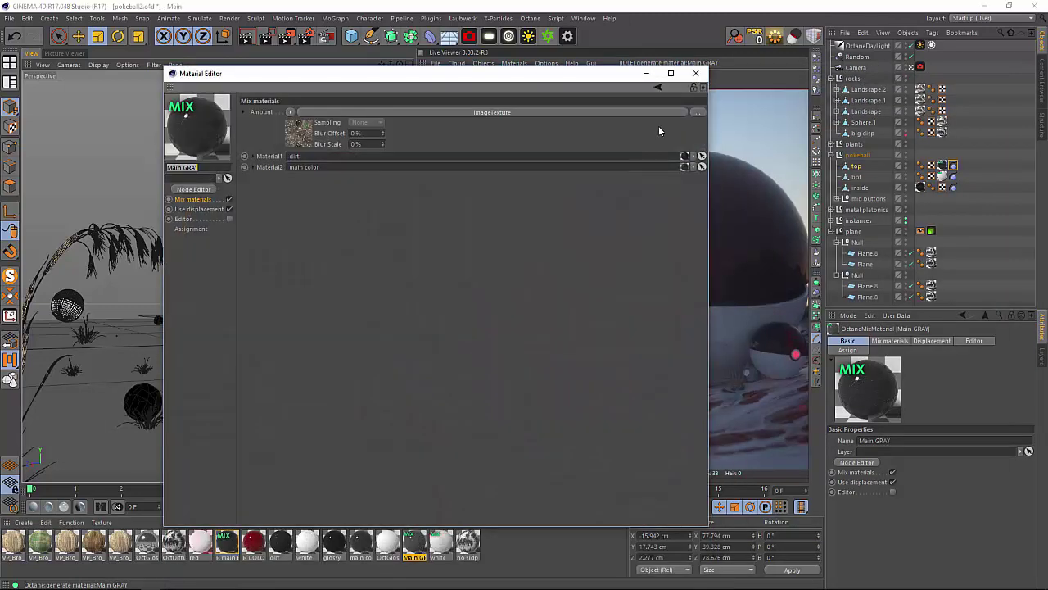
Step: Reopen the Main GRAY mix material, inspect the dirt material it uses, and close the material editor
left_click(697, 74)
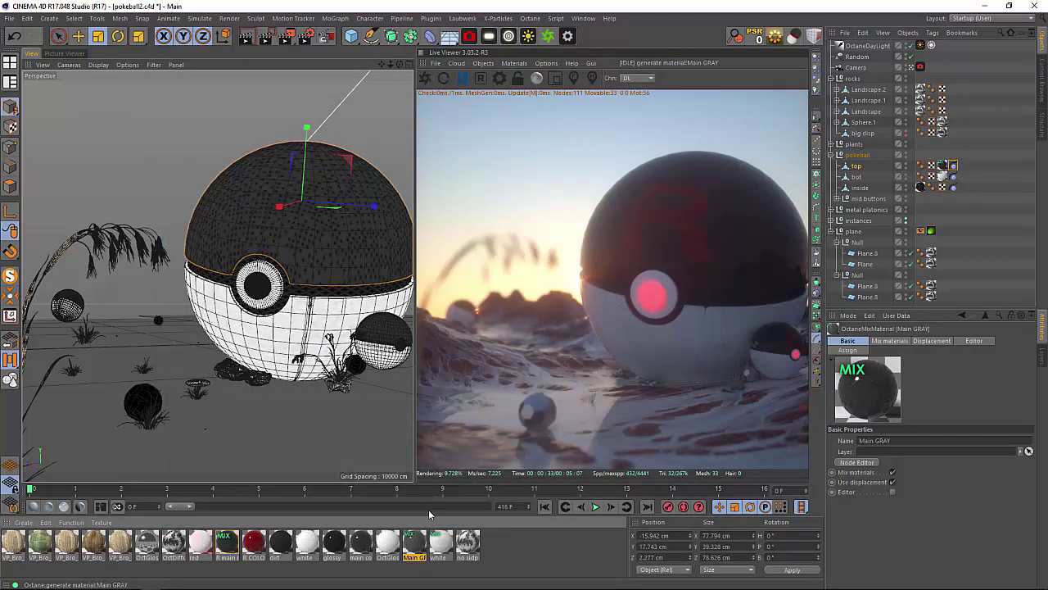
double_click(416, 547)
left_click_drag(434, 75, 579, 52)
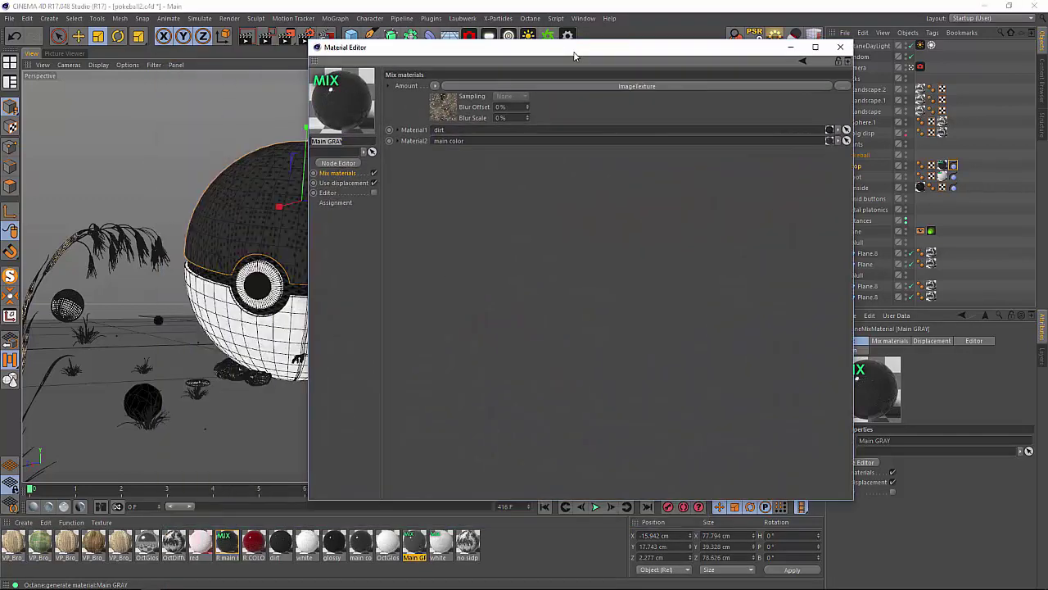
left_click_drag(516, 47, 692, 72)
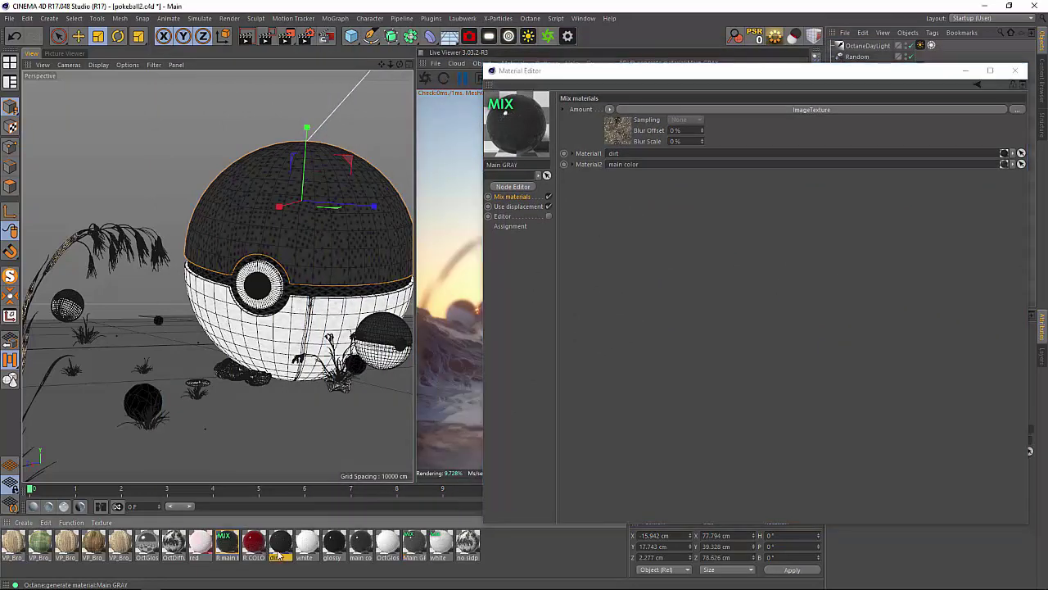
left_click(279, 547)
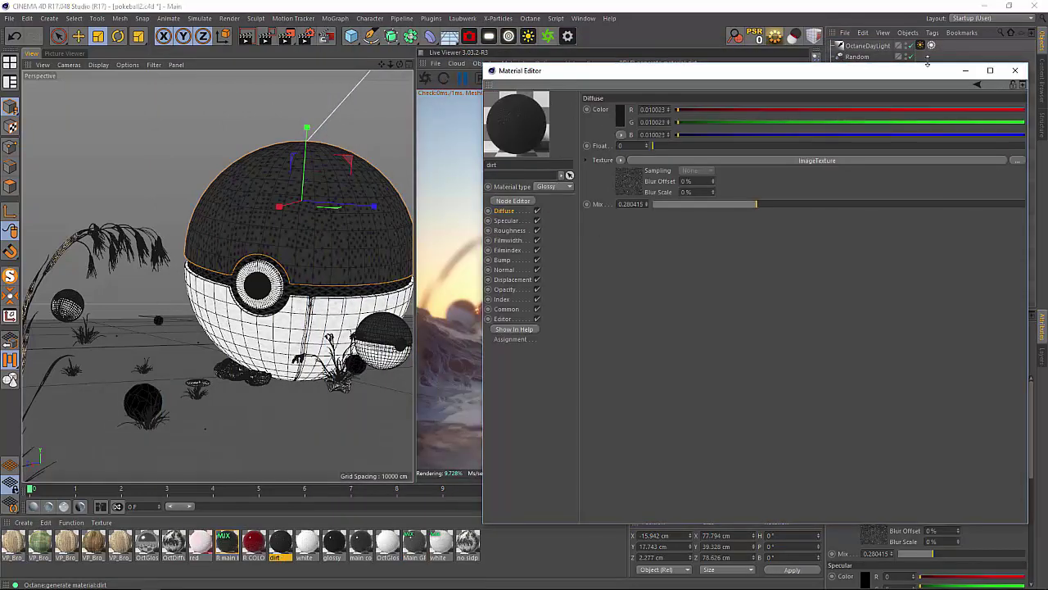
left_click(1015, 70)
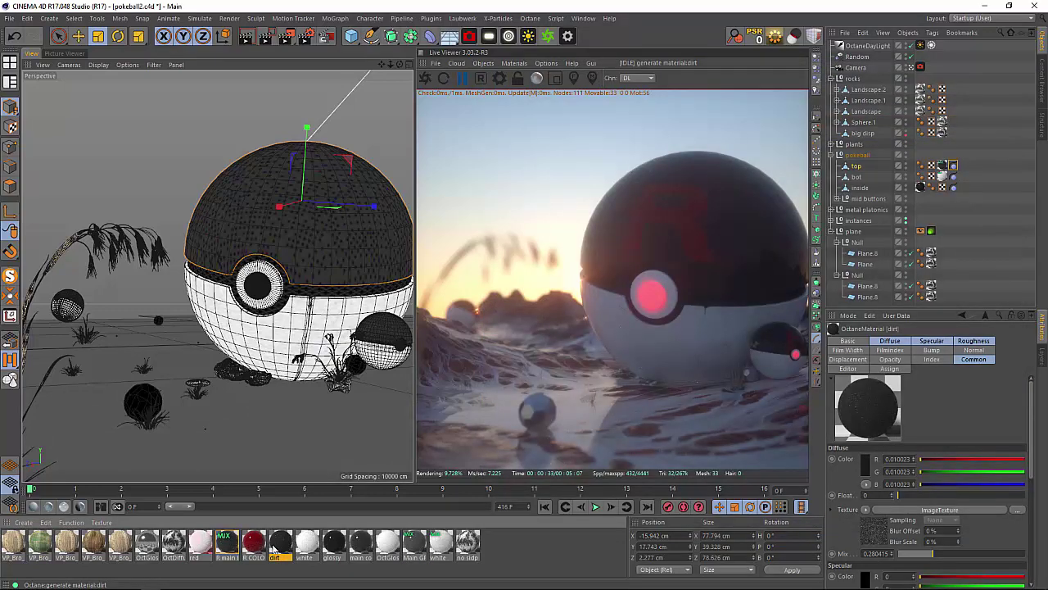
Step: Inspect the main color material's diffuse settings and the image texture in its specular channel, starting from Main GRAY
double_click(414, 543)
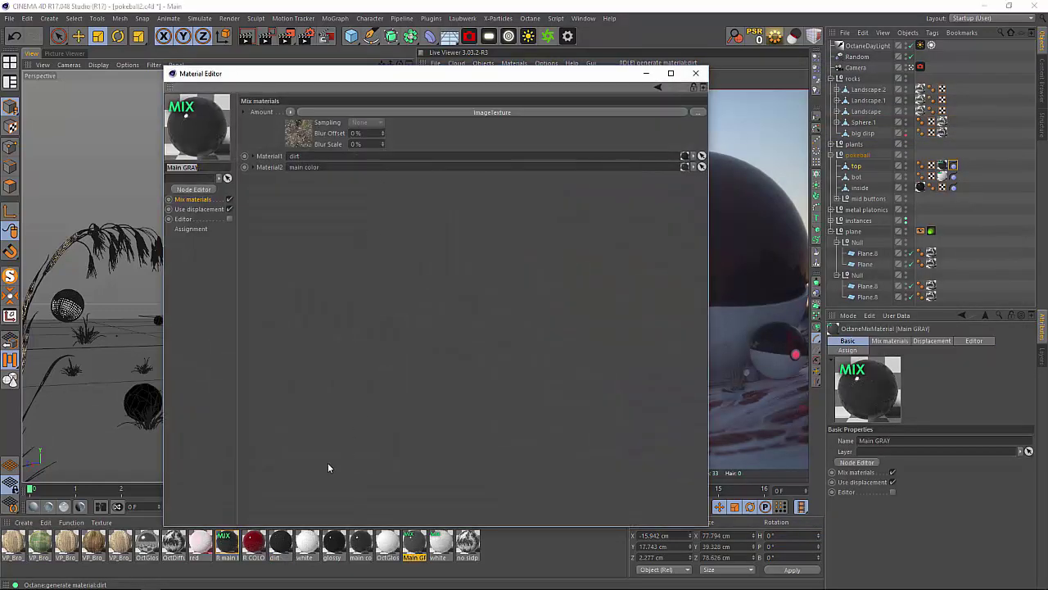
left_click(360, 544)
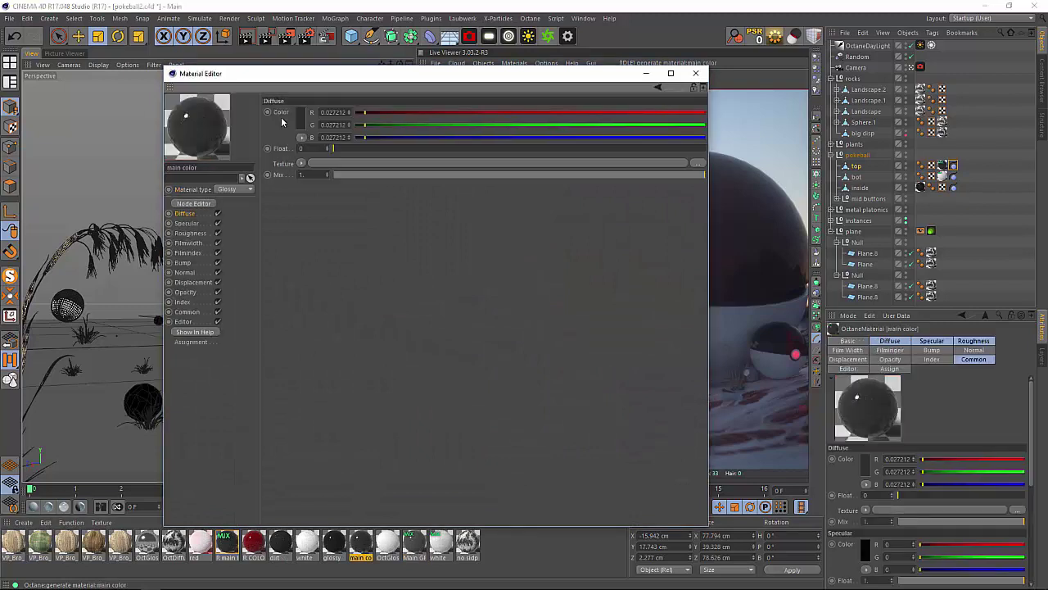
left_click(189, 222)
left_click(190, 214)
left_click(185, 223)
left_click(299, 182)
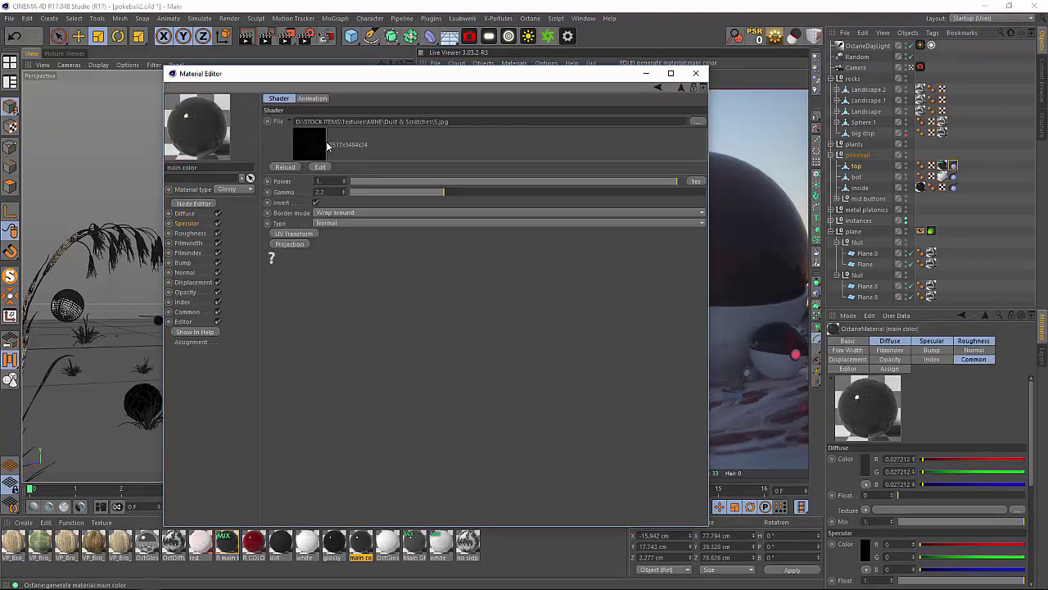
left_click_drag(412, 78, 311, 137)
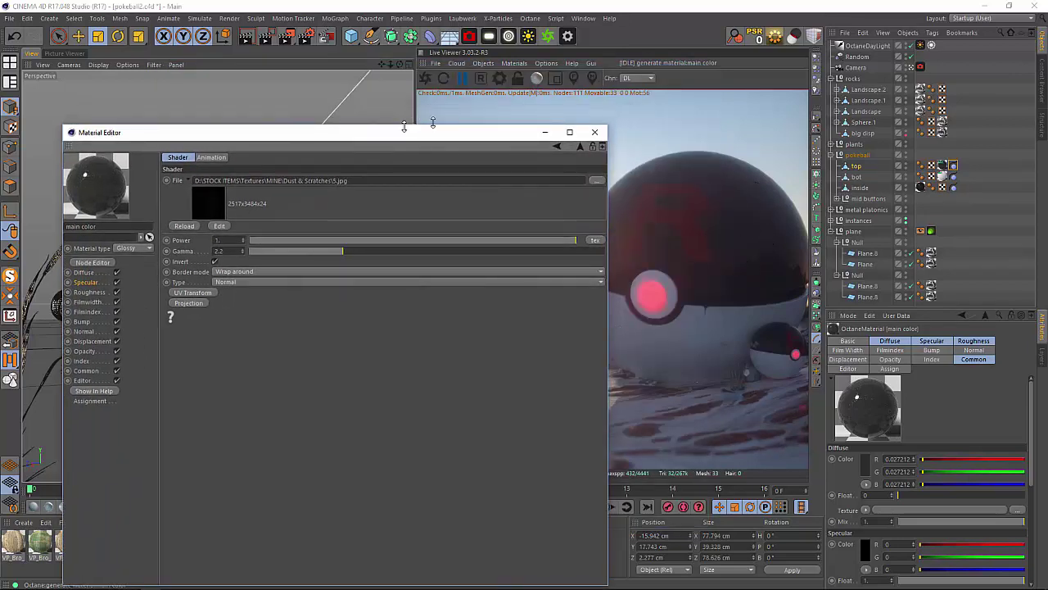
left_click_drag(465, 133, 625, 45)
Step: Inspect main color's roughness and film channels and the image texture used for its bump
left_click(268, 205)
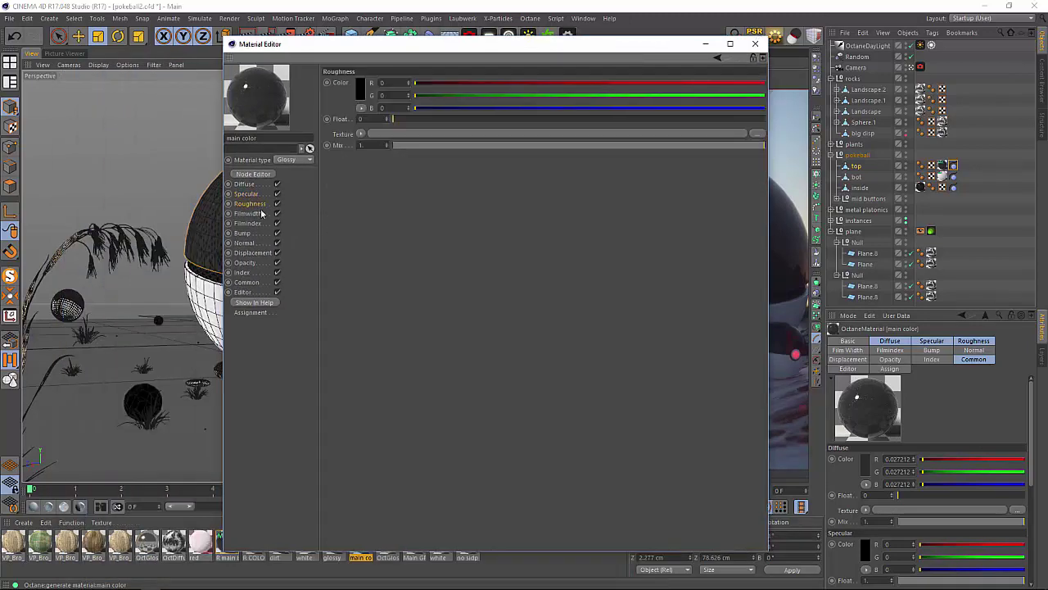
left_click(257, 215)
left_click(254, 224)
left_click(250, 234)
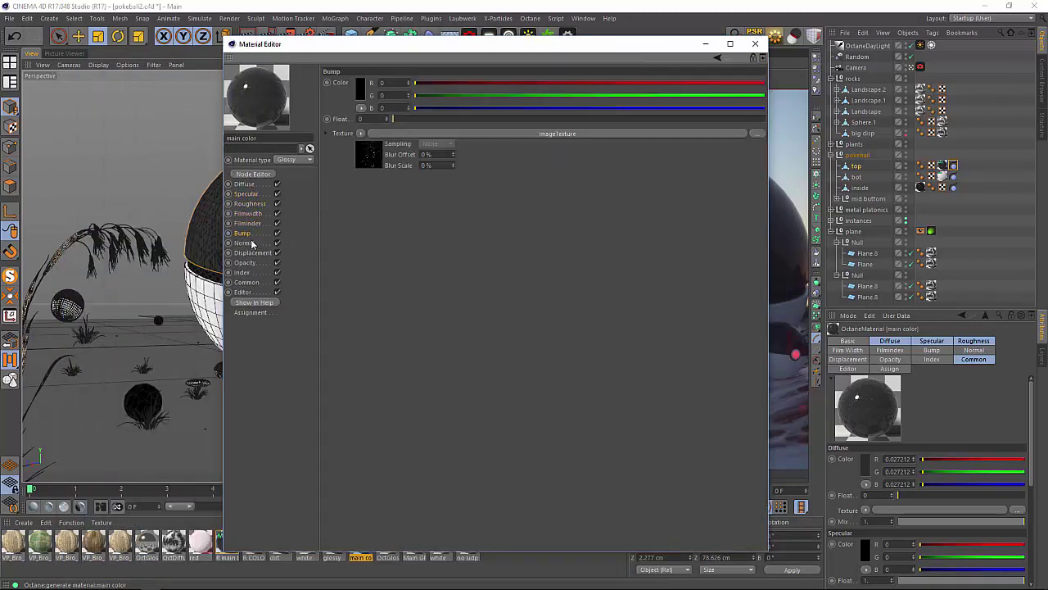
left_click(379, 131)
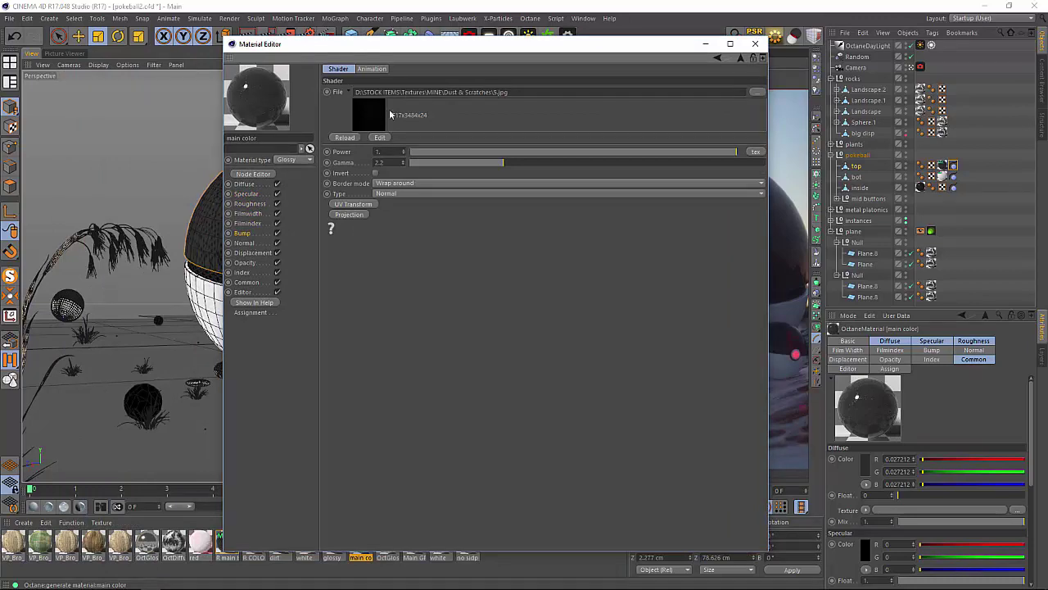
left_click_drag(717, 56, 600, 211)
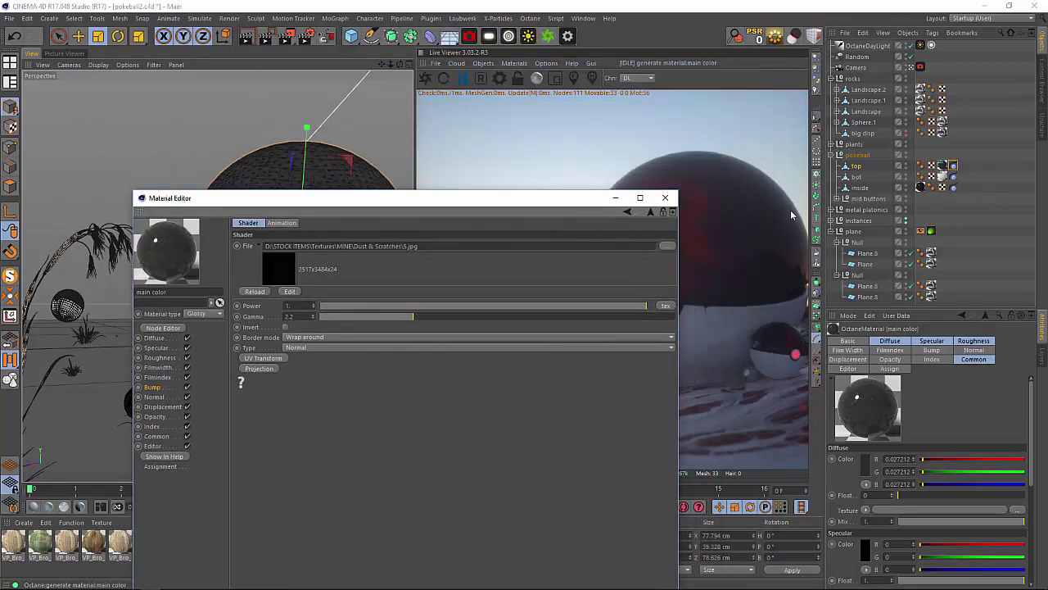
Step: Inspect main color's normal, displacement, index, editor and common settings, and close the material editor
left_click(161, 396)
left_click(162, 407)
left_click(156, 427)
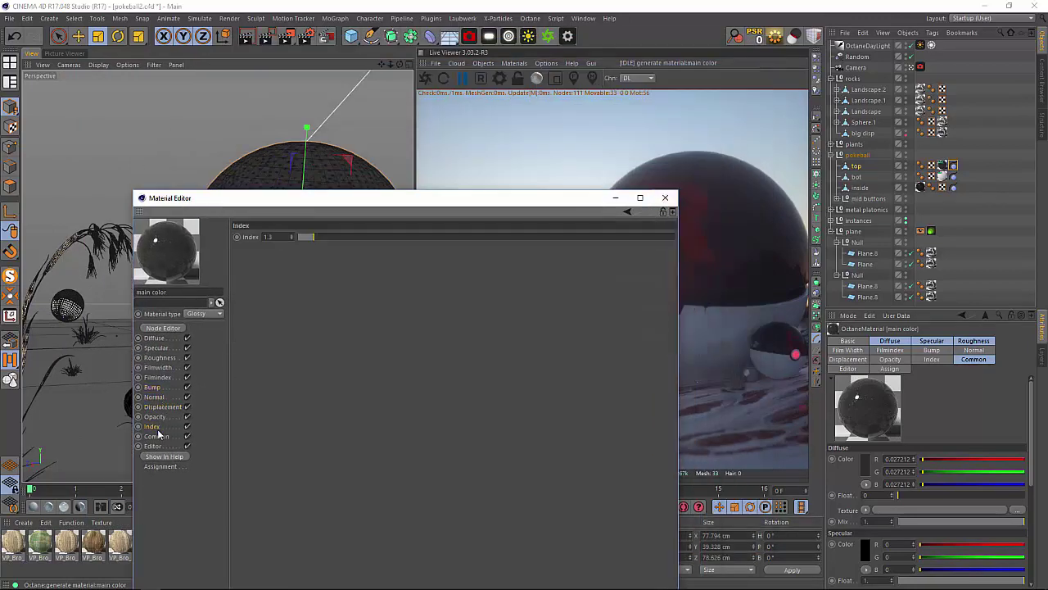
left_click(158, 446)
left_click(162, 436)
left_click(666, 197)
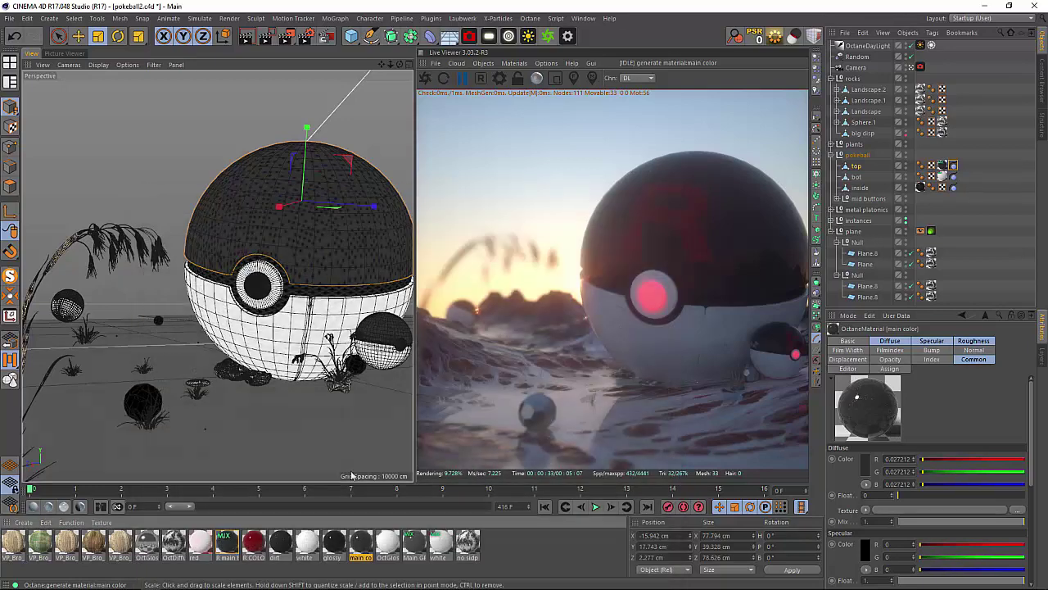
double_click(366, 547)
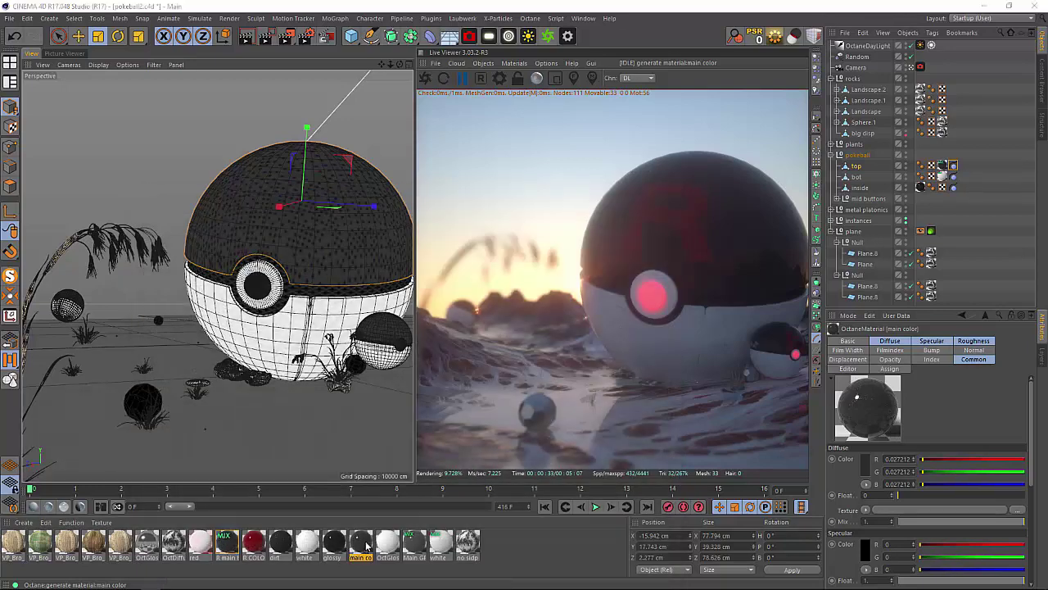
left_click(696, 73)
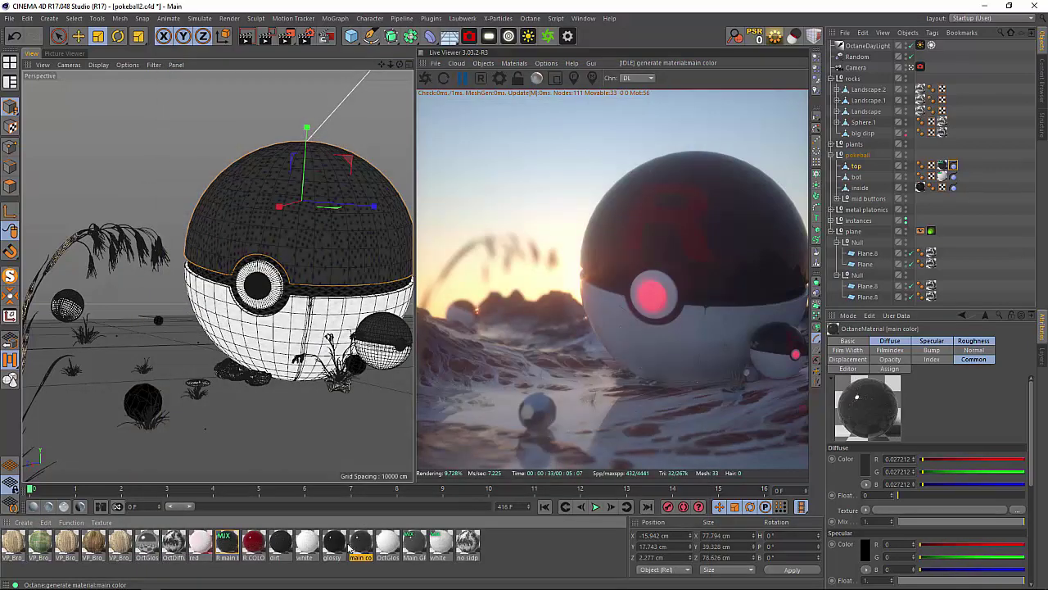
Step: Inspect the image texture that drives the Main GRAY mix amount, and close the material editor
double_click(413, 551)
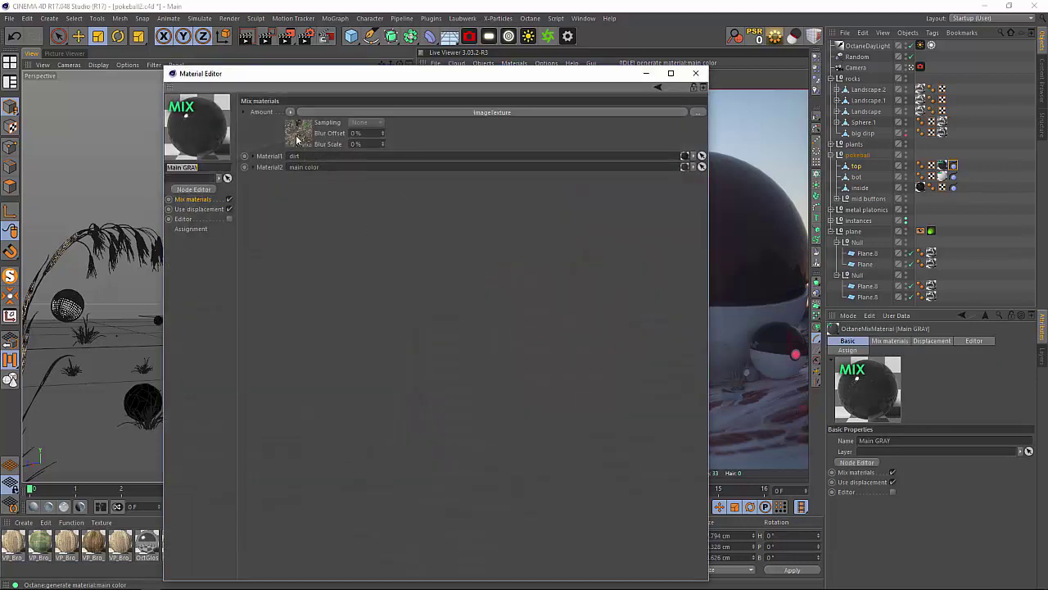
left_click(297, 140)
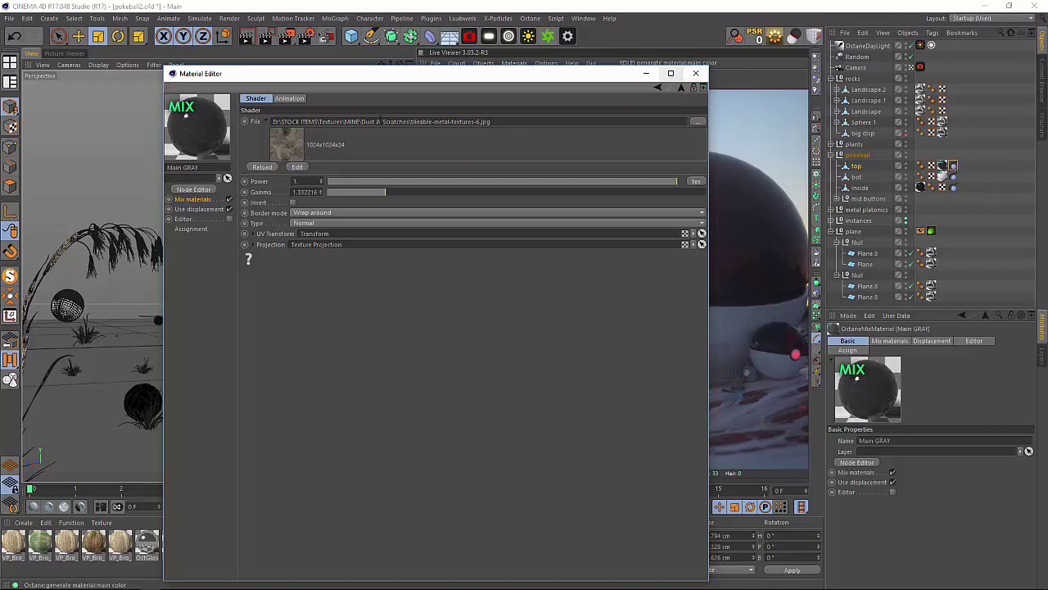
left_click(198, 199)
left_click_drag(592, 78, 482, 96)
left_click(587, 91)
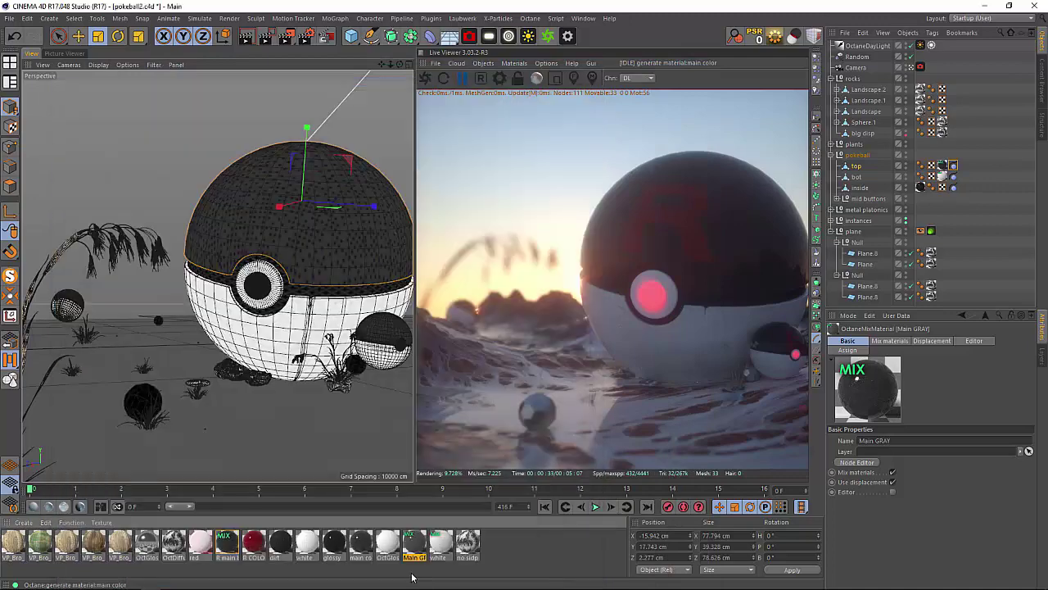
Step: Inspect how the R main bod mix material combines R COLOR and Main GRAY, reopening it in a fresh editor
double_click(227, 542)
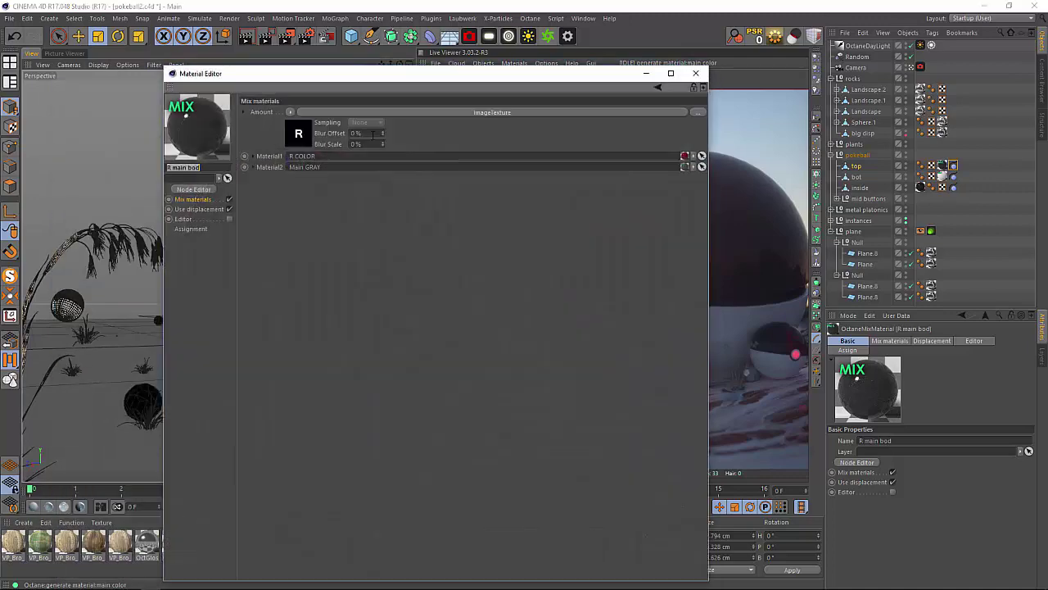
left_click(299, 156)
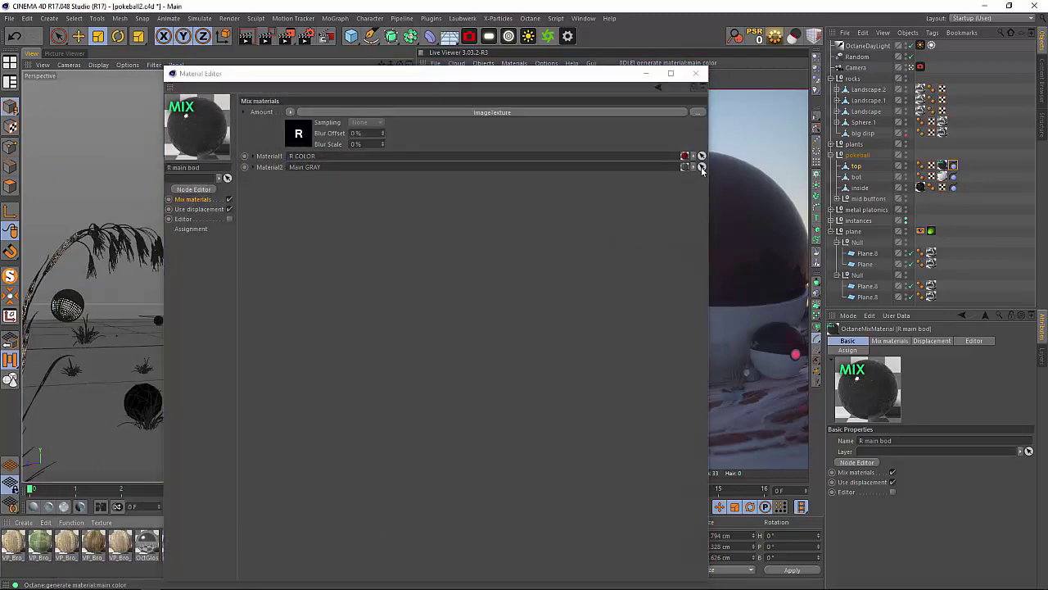
left_click(697, 73)
double_click(229, 544)
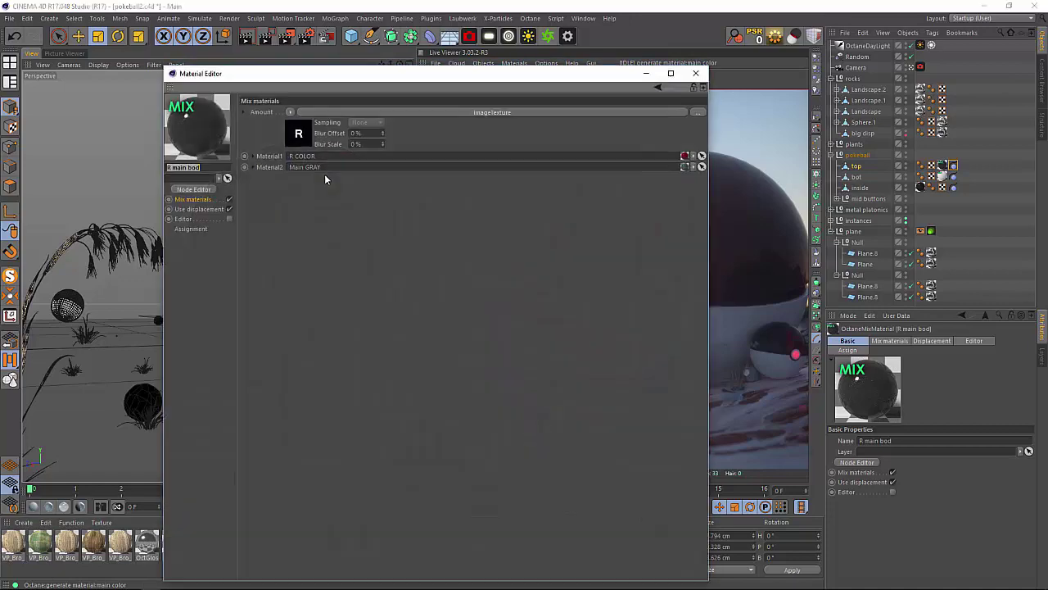
left_click_drag(313, 73, 516, 137)
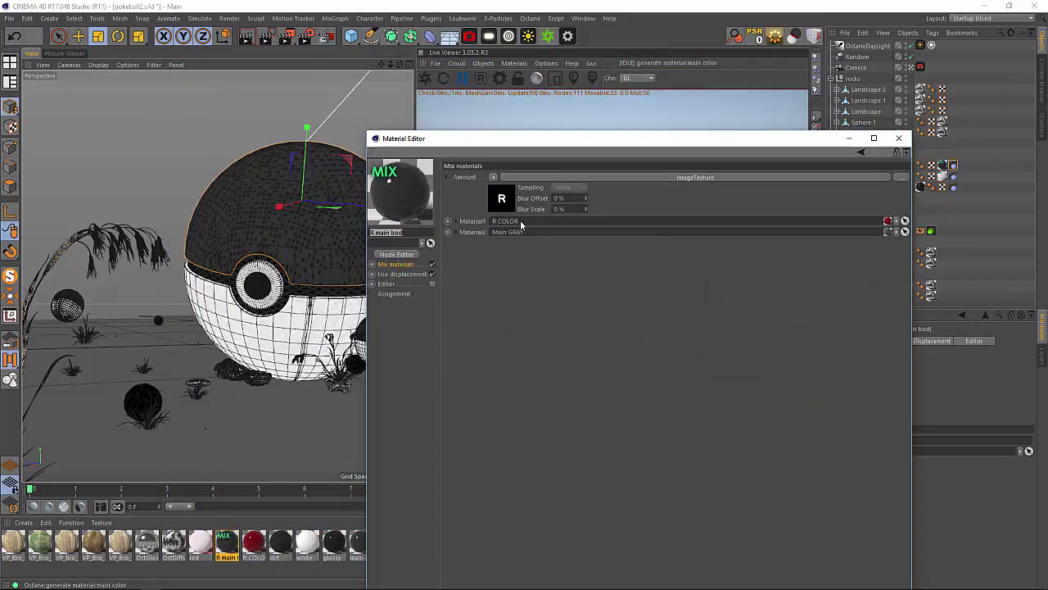
Step: Inspect the R COLOR material's diffuse, specular and bump channels, and close the material editor
left_click(254, 544)
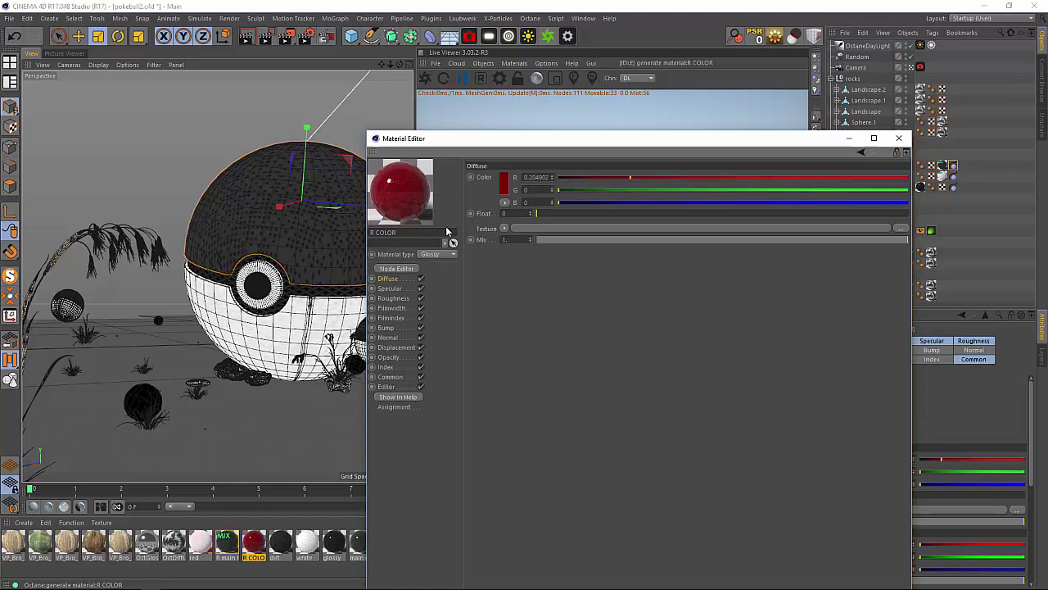
left_click(392, 289)
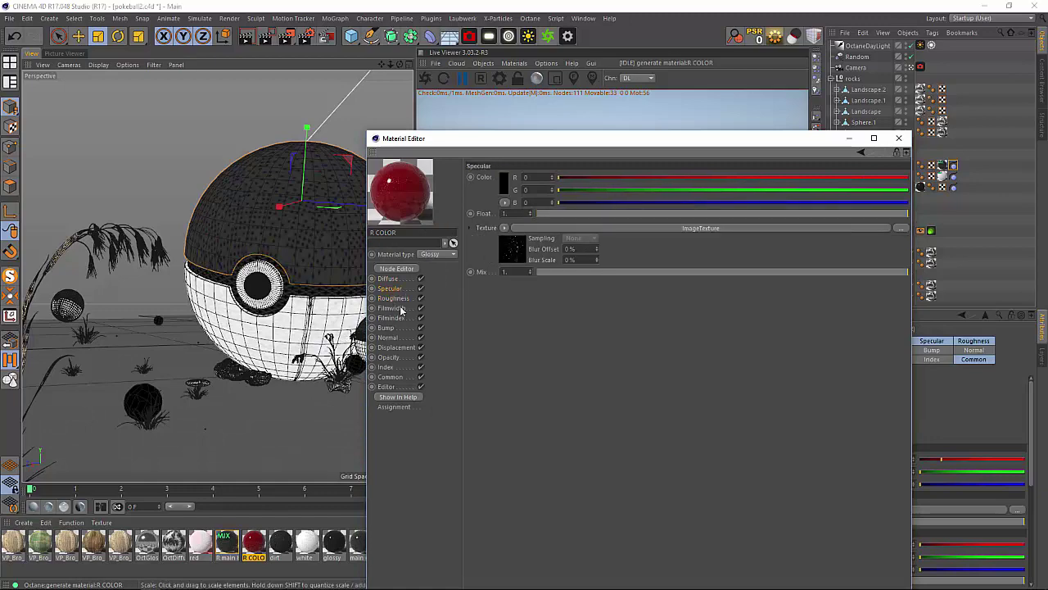
left_click(387, 327)
left_click(899, 138)
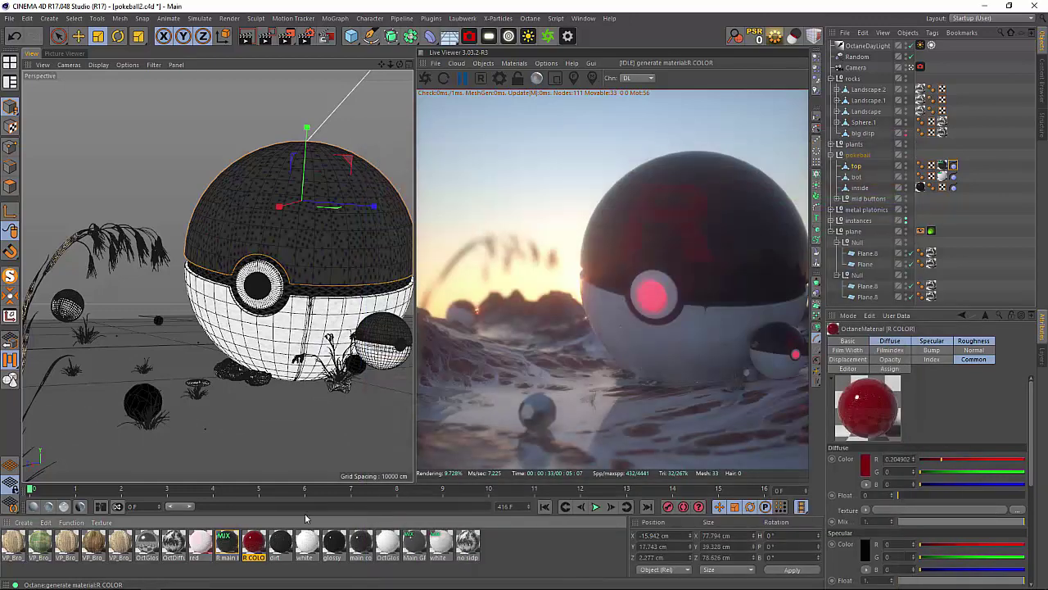
Step: Inspect the R logo image texture that drives R main bod's mix amount, return to the mix settings, and close the editor
double_click(227, 544)
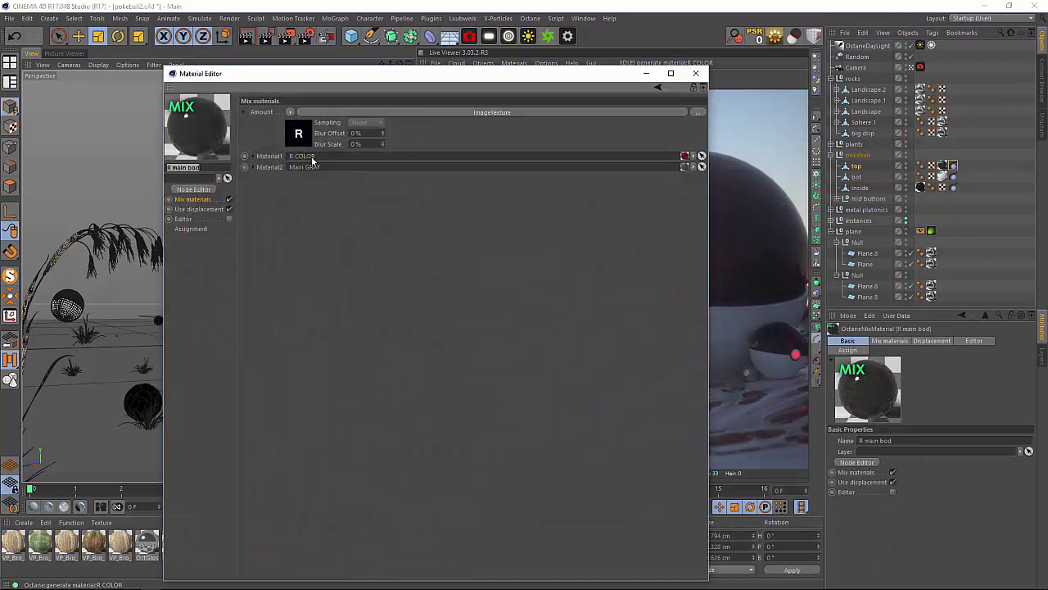
left_click_drag(464, 85, 365, 137)
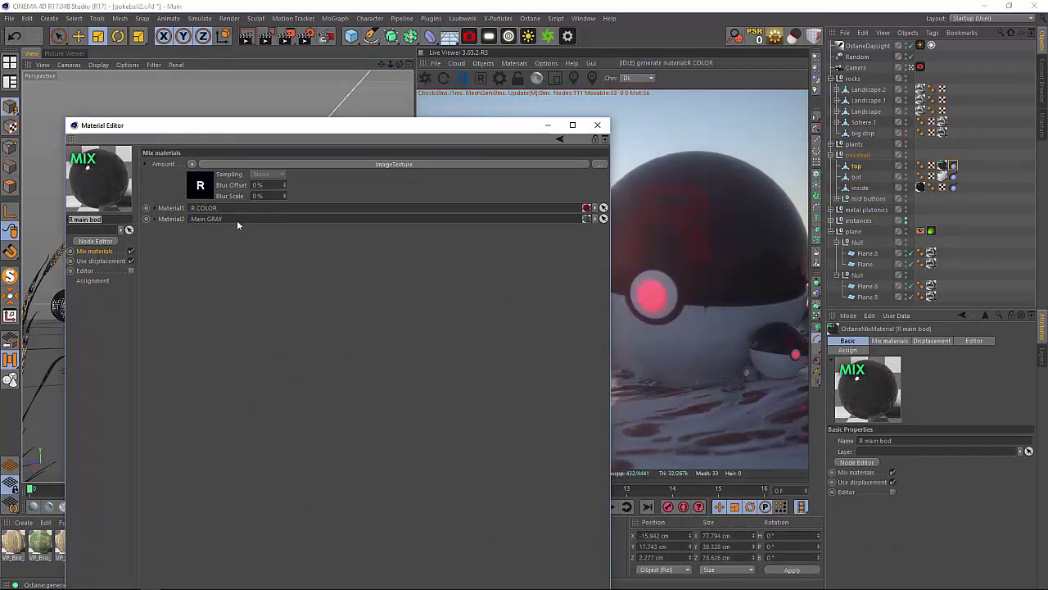
left_click(189, 187)
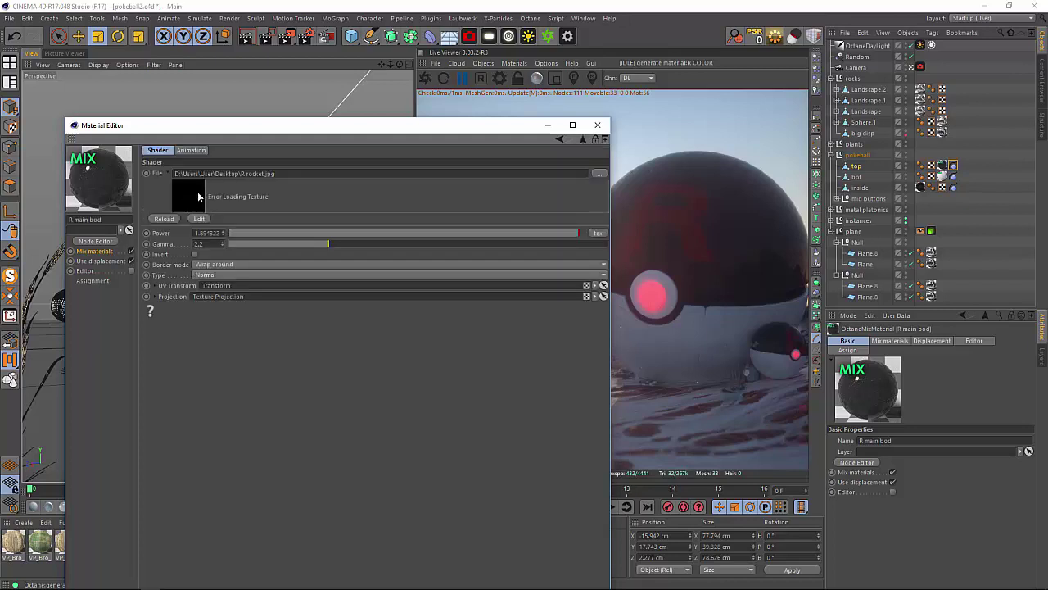
left_click_drag(511, 130, 497, 163)
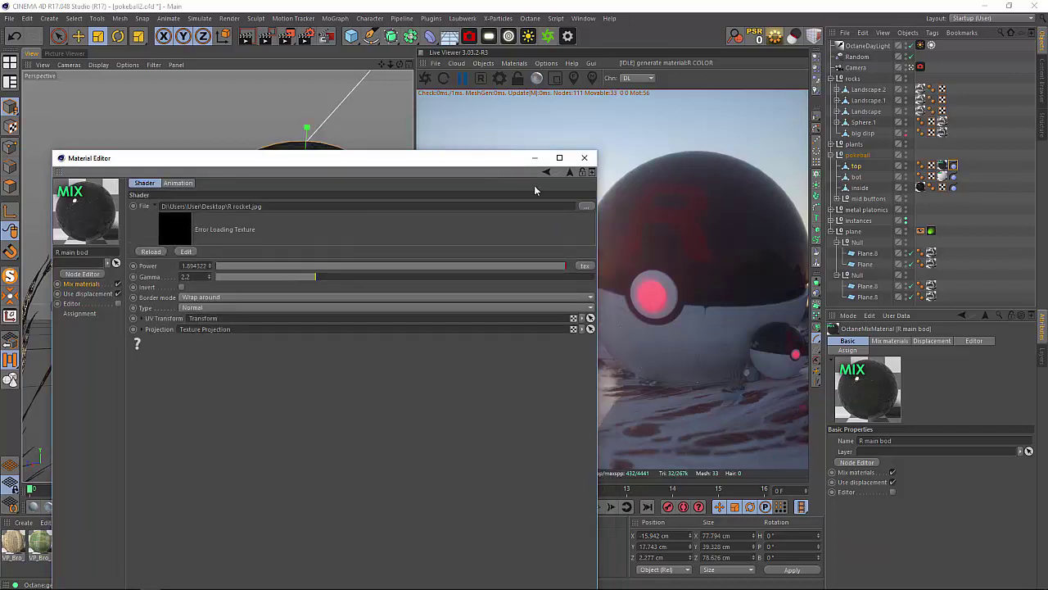
left_click(570, 171)
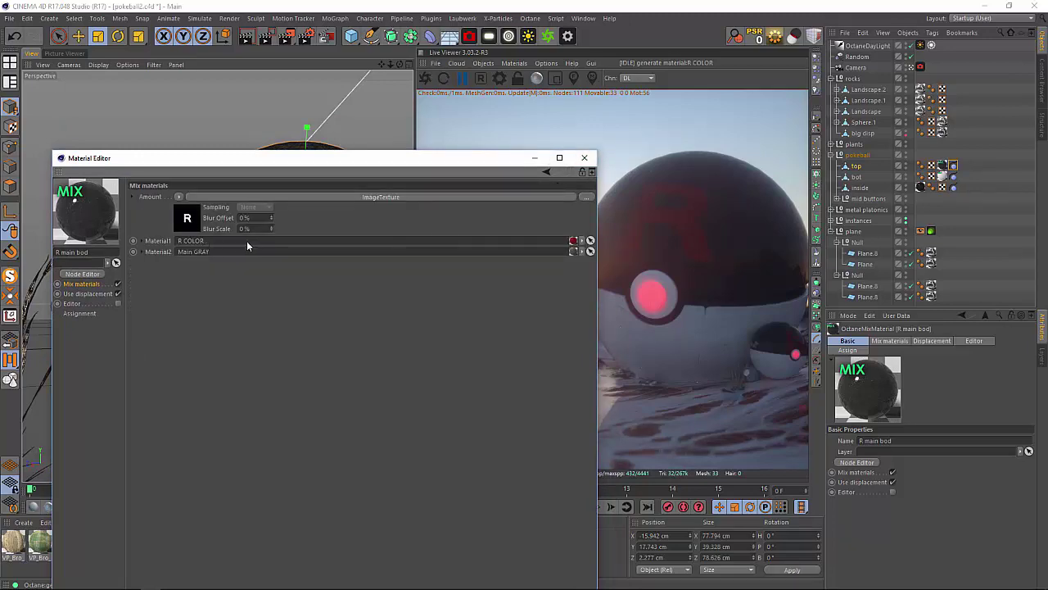
left_click(584, 157)
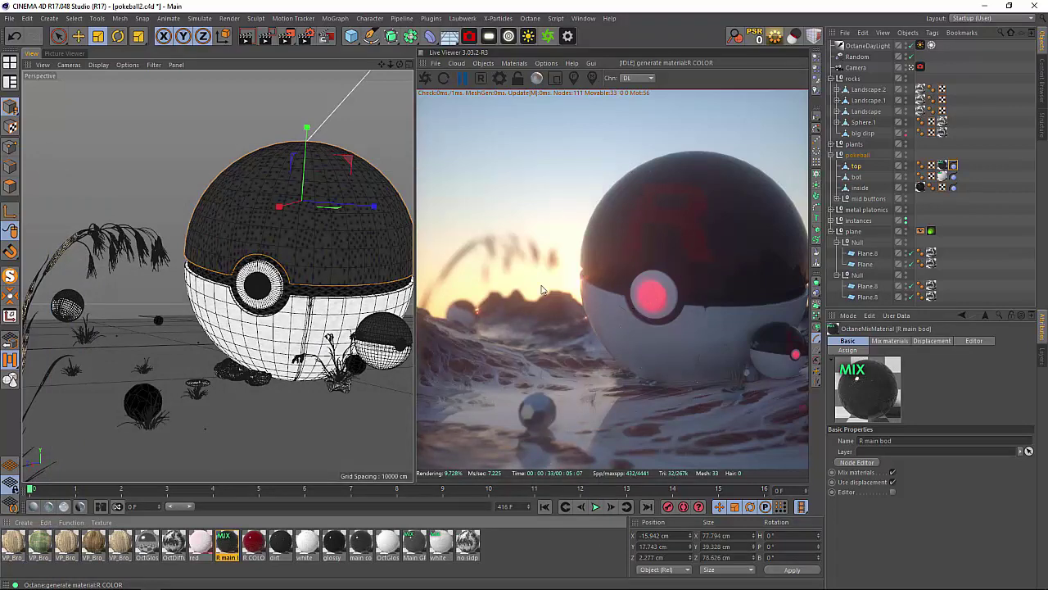
Step: Select the pokeball's button ring, the inside sphere and the center light in turn to identify each part
left_click(262, 270)
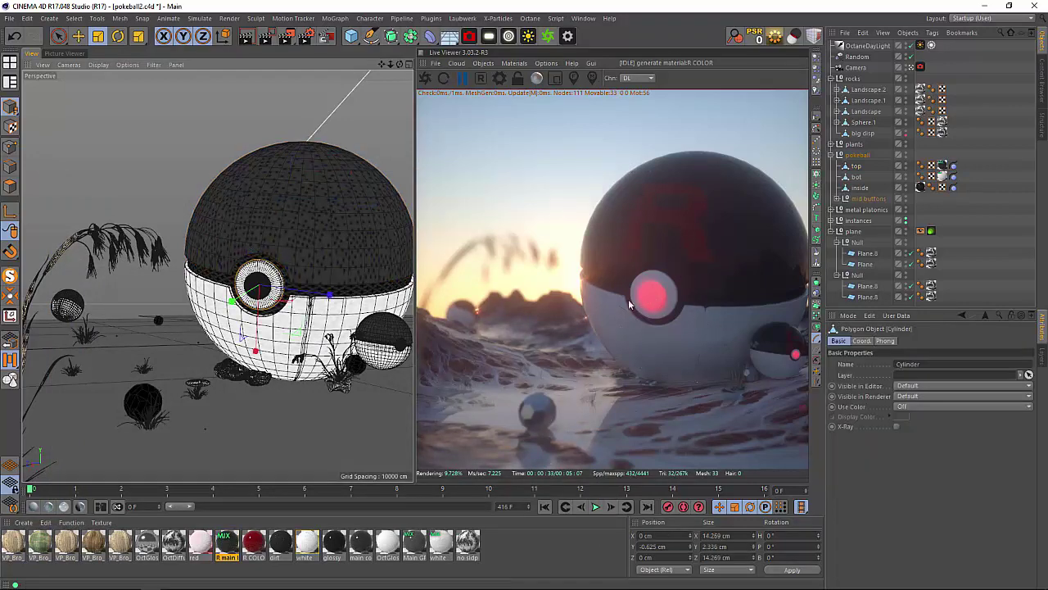
left_click(328, 283)
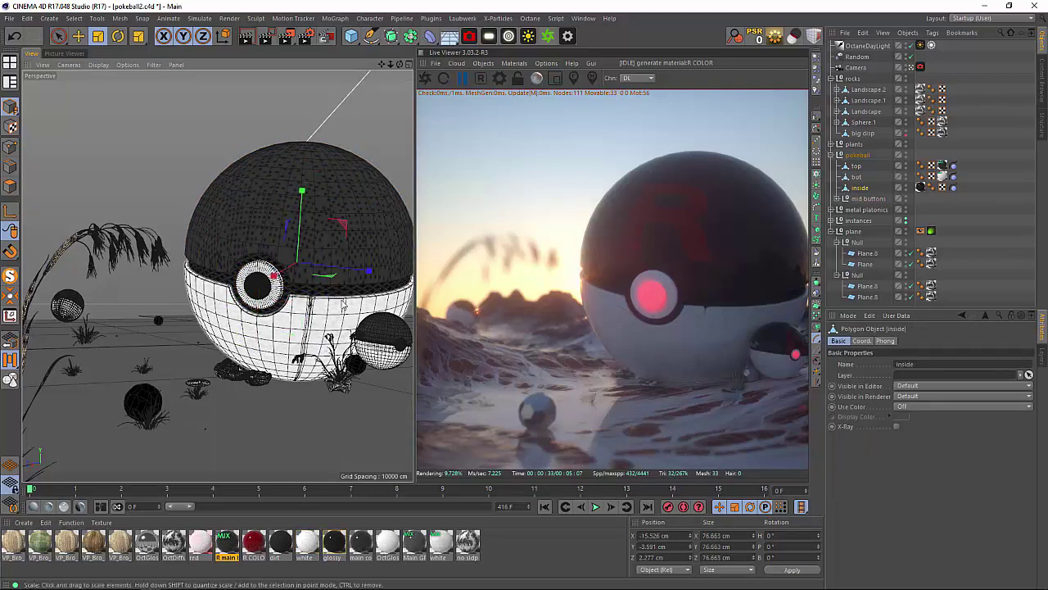
left_click(268, 297)
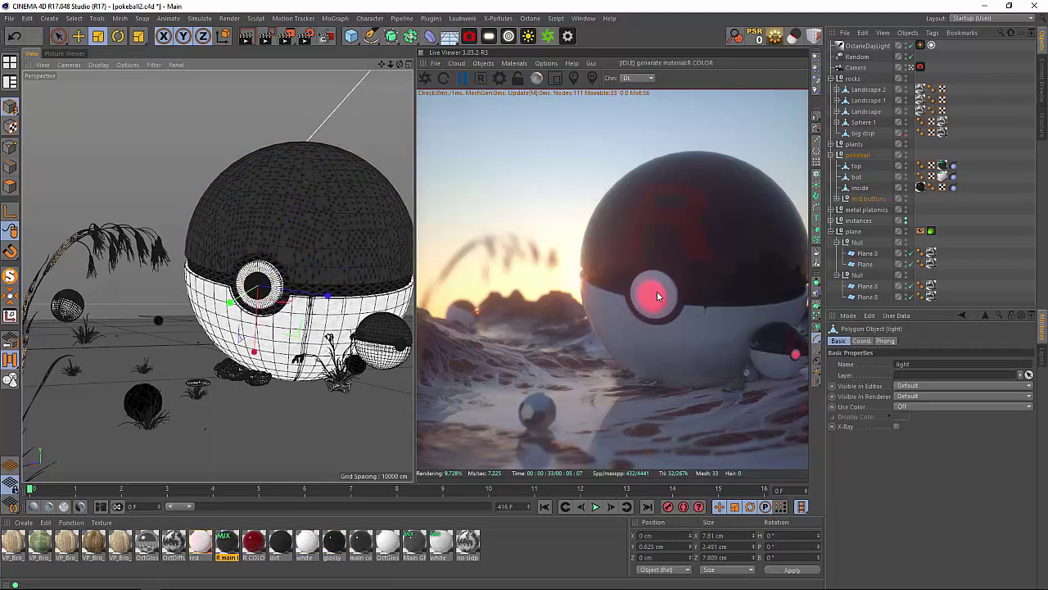
Step: Inspect the Blackbody Emission settings in the red material's emission channel, including temperature, power, distribution and texture
double_click(207, 542)
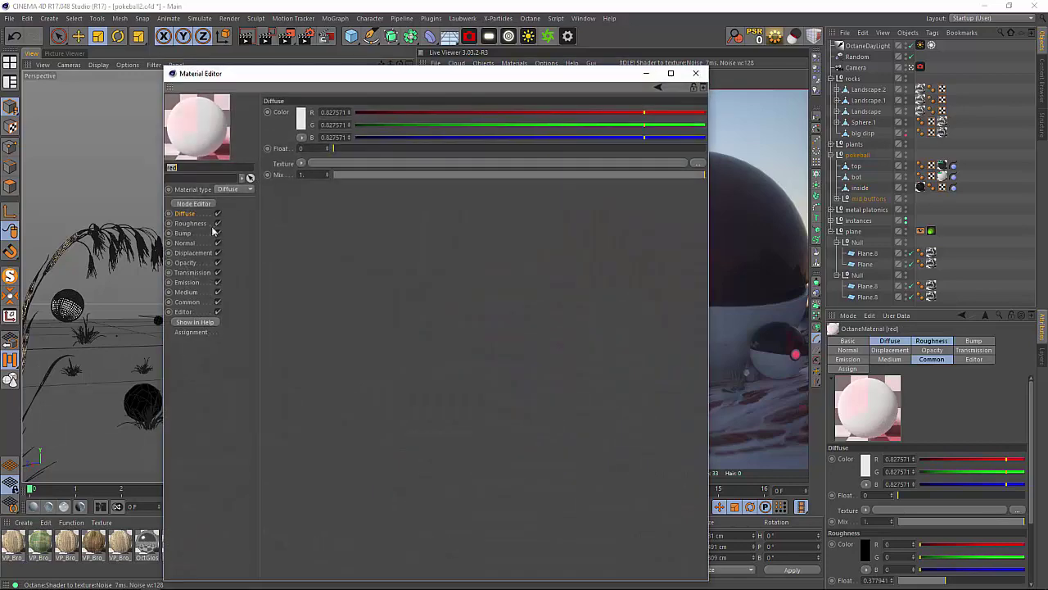
left_click(194, 281)
left_click(194, 292)
left_click(193, 283)
left_click(312, 132)
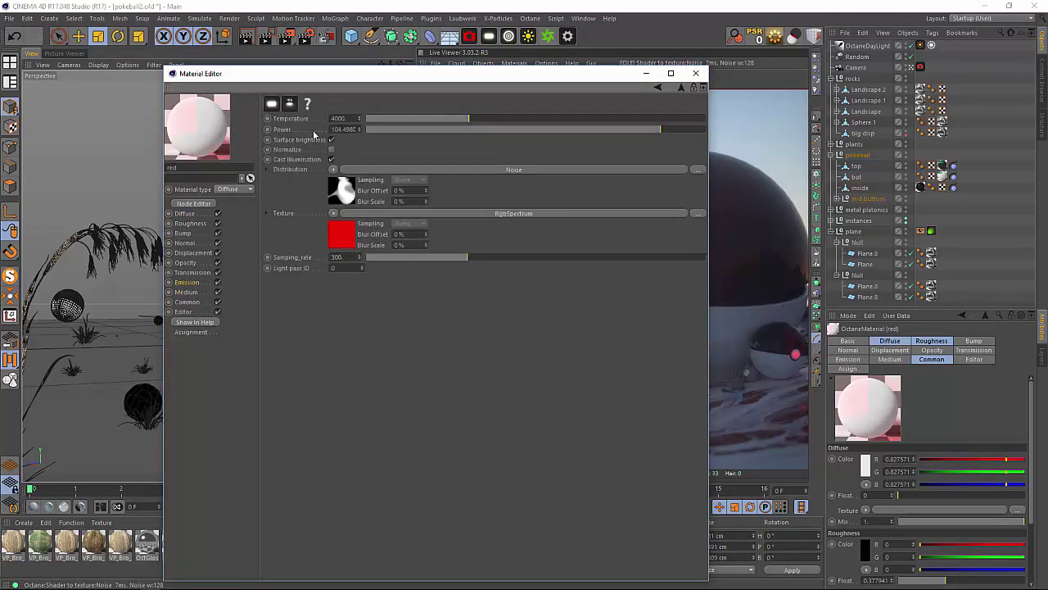
left_click(187, 282)
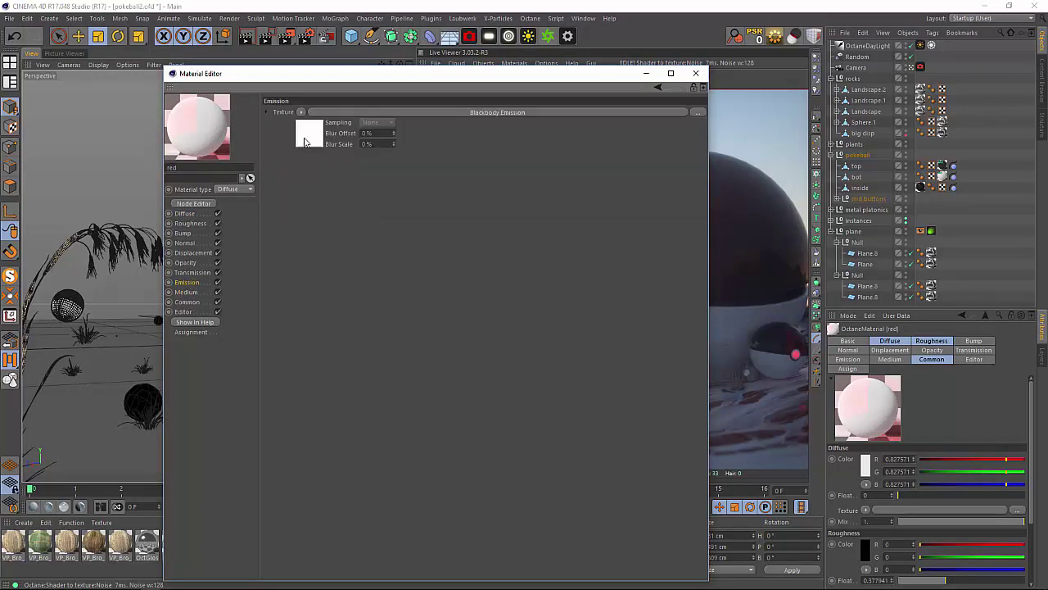
left_click(307, 134)
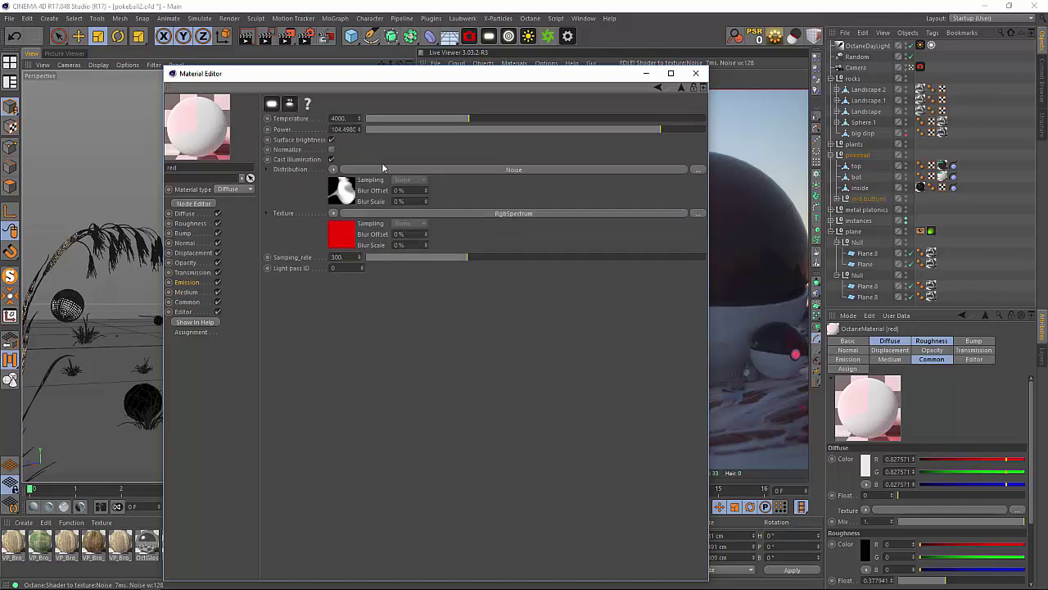
Step: Clear the Noise shader from the red material's emission distribution, and close the material editor
left_click_drag(478, 88, 507, 145)
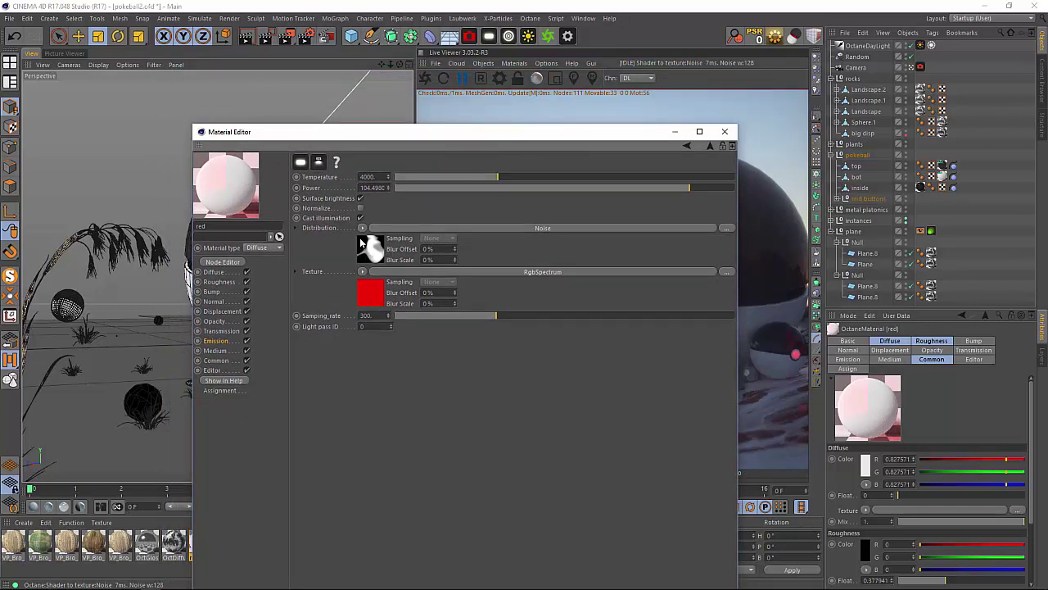
left_click(362, 229)
left_click(381, 235)
double_click(537, 132)
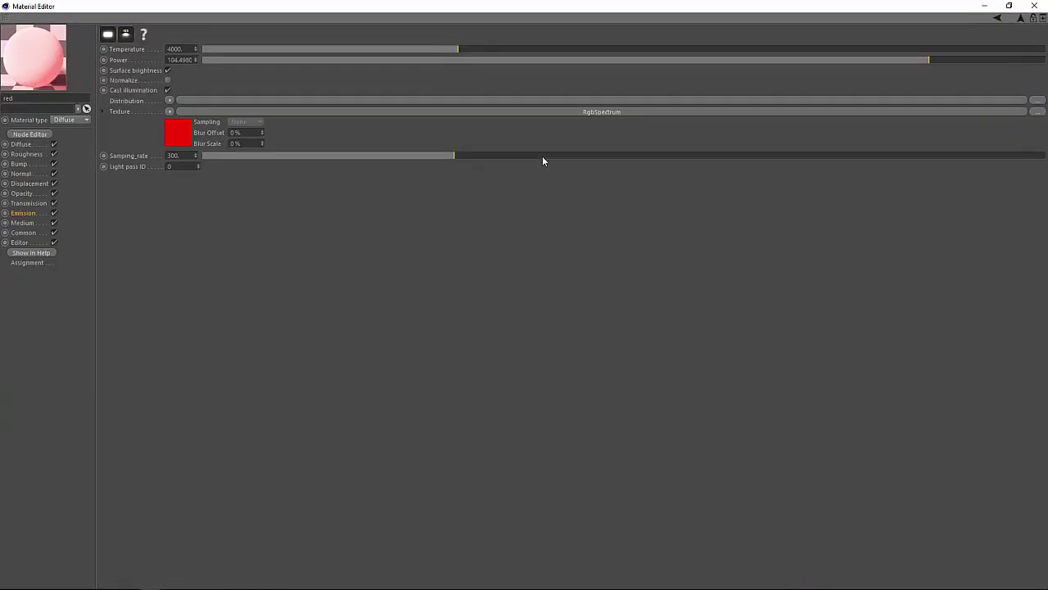
left_click_drag(731, 4, 664, 125)
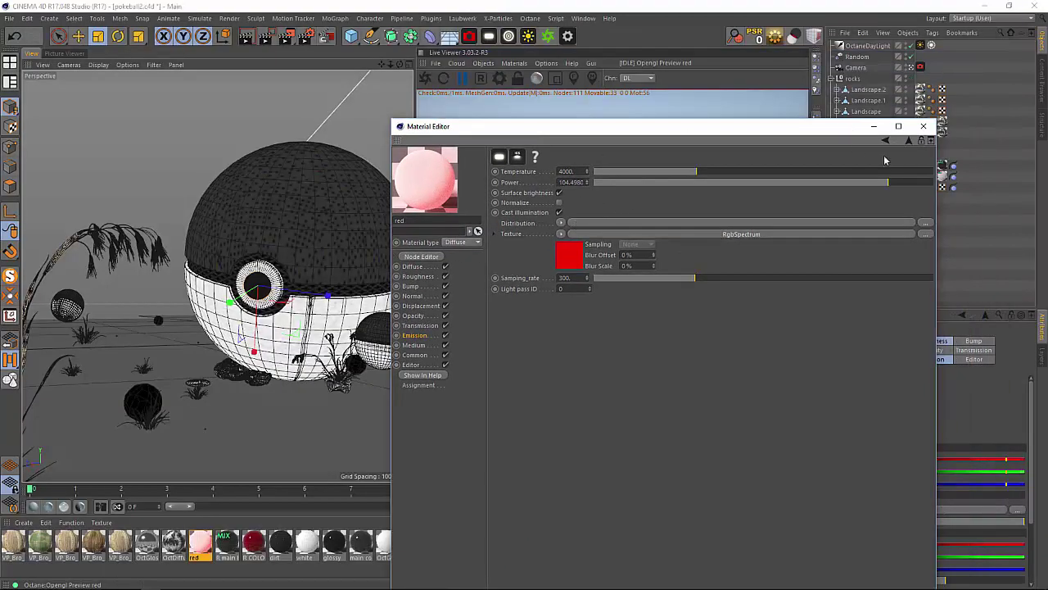
left_click(923, 126)
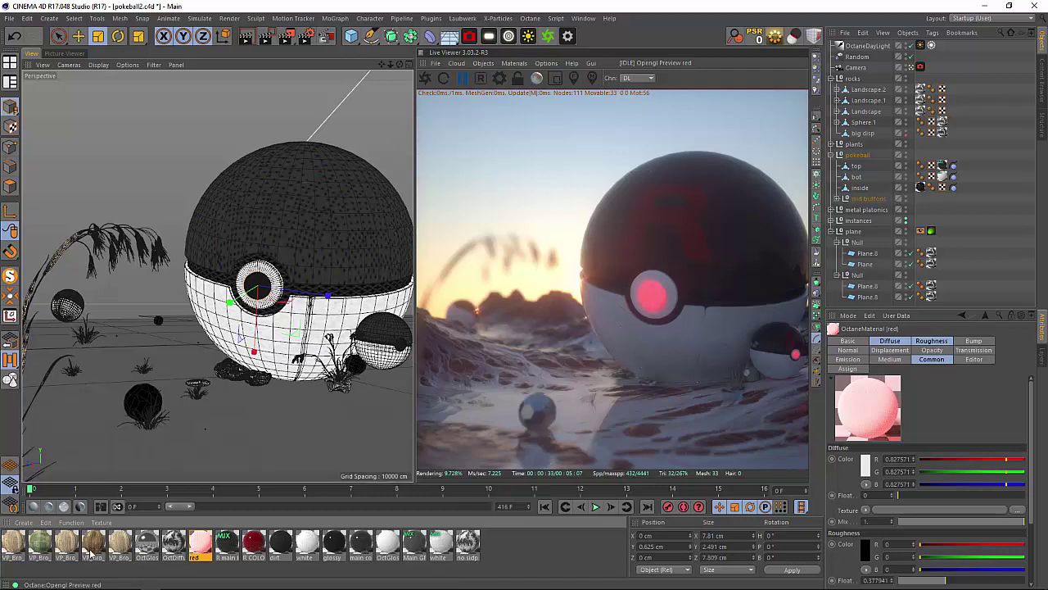
Step: Select the R main bod material, and collapse the pokeball, plane and rocks groups in the object hierarchy
left_click(157, 555)
left_click(227, 545)
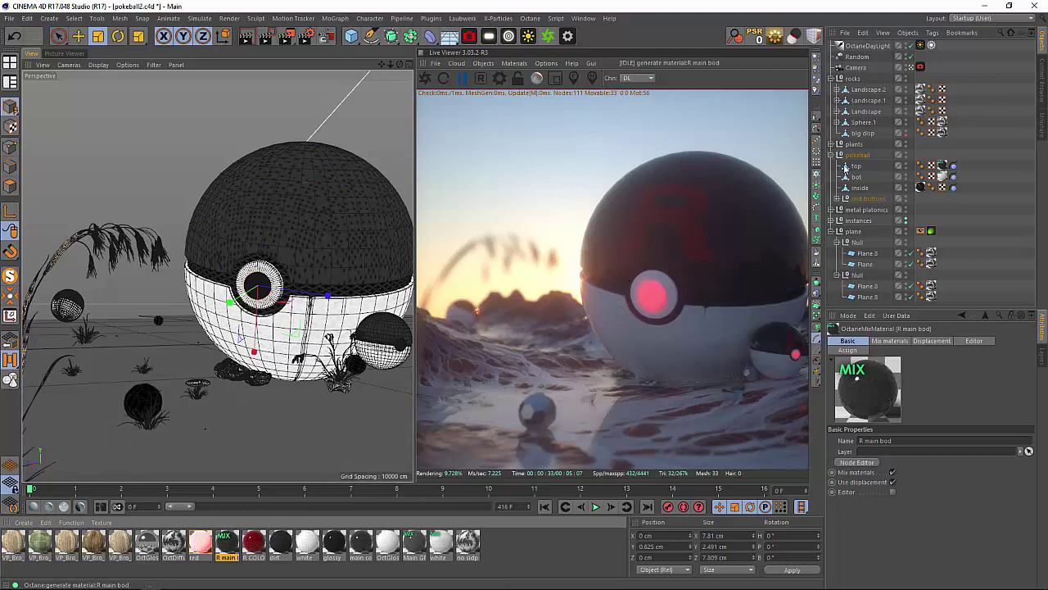
left_click(831, 155)
left_click(832, 188)
left_click(831, 113)
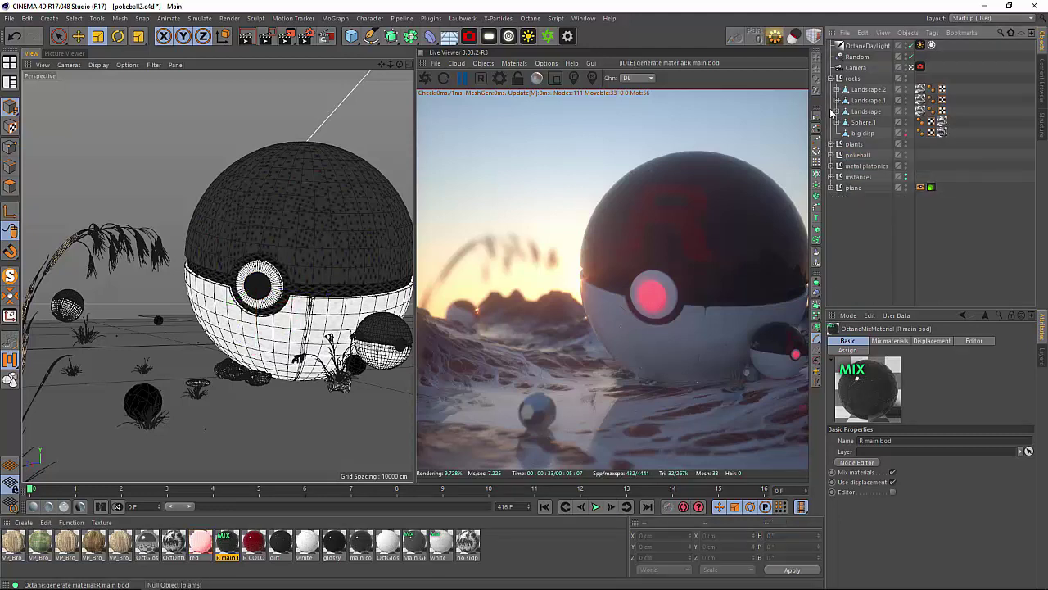
left_click(829, 78)
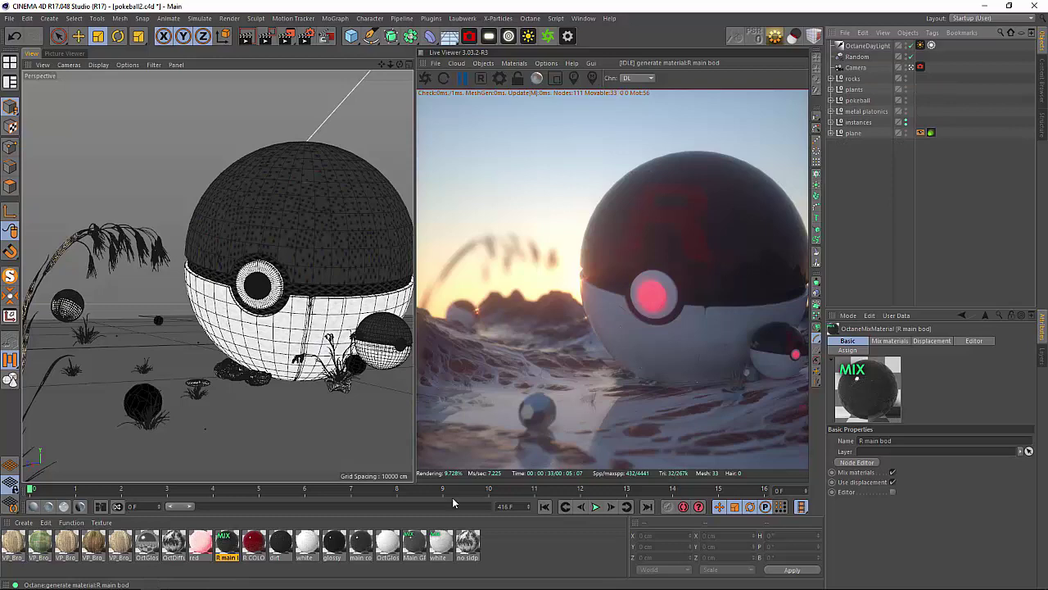
Step: Examine the white material's diffuse texture options, browsing the shaders that C4doctane offers for it
left_click(307, 548)
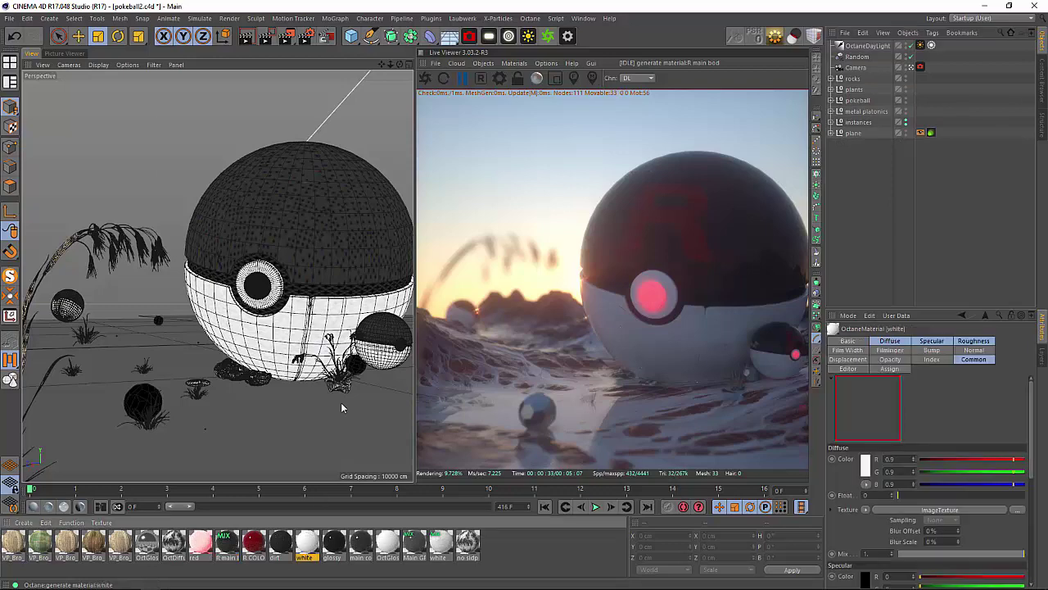
left_click_drag(347, 83, 339, 87)
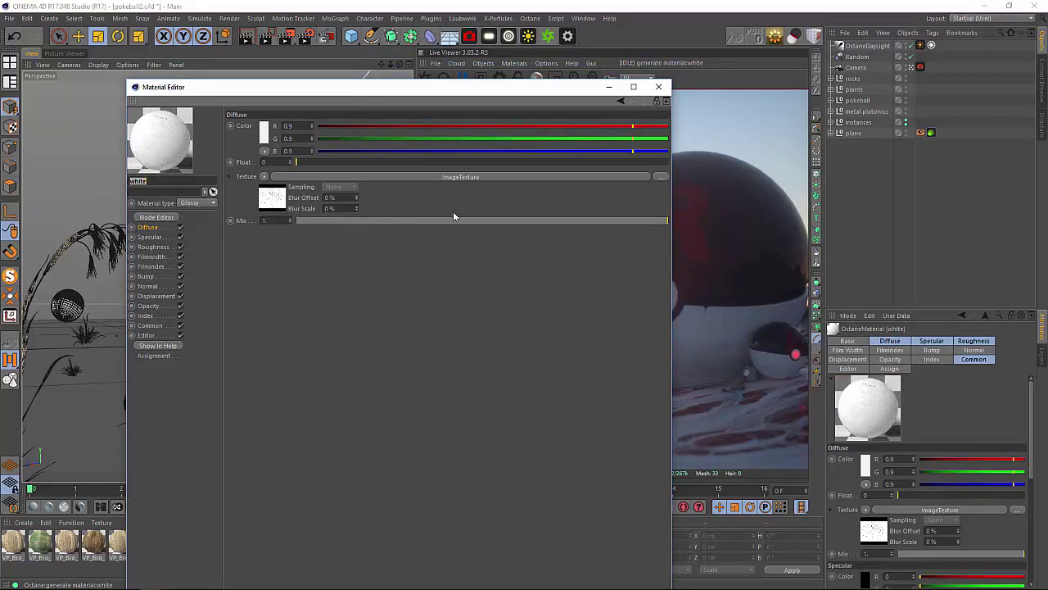
left_click(265, 177)
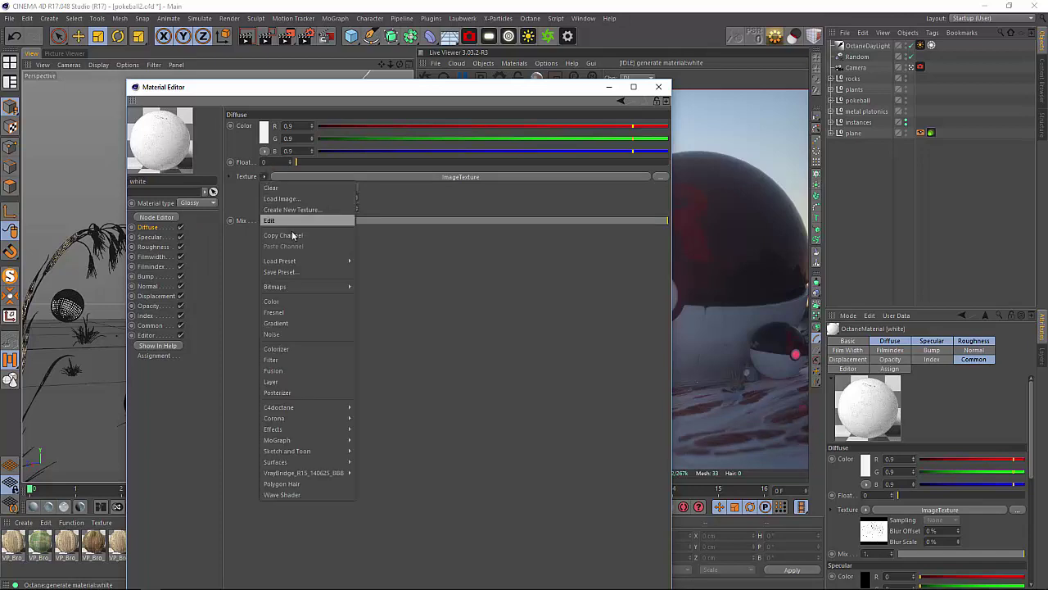
mouse_move(312, 260)
left_click(300, 182)
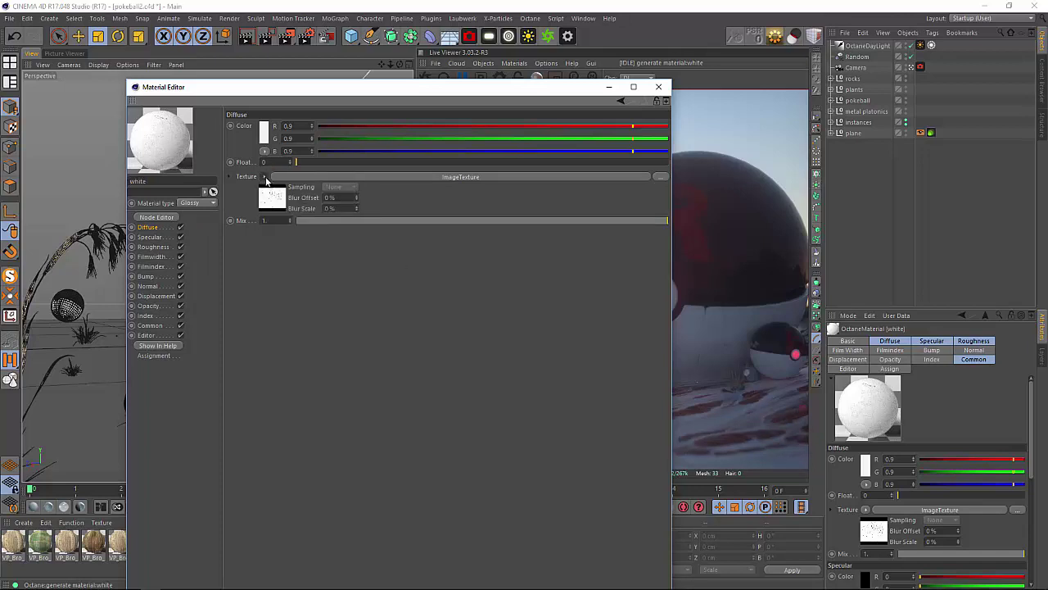
left_click(265, 177)
mouse_move(346, 407)
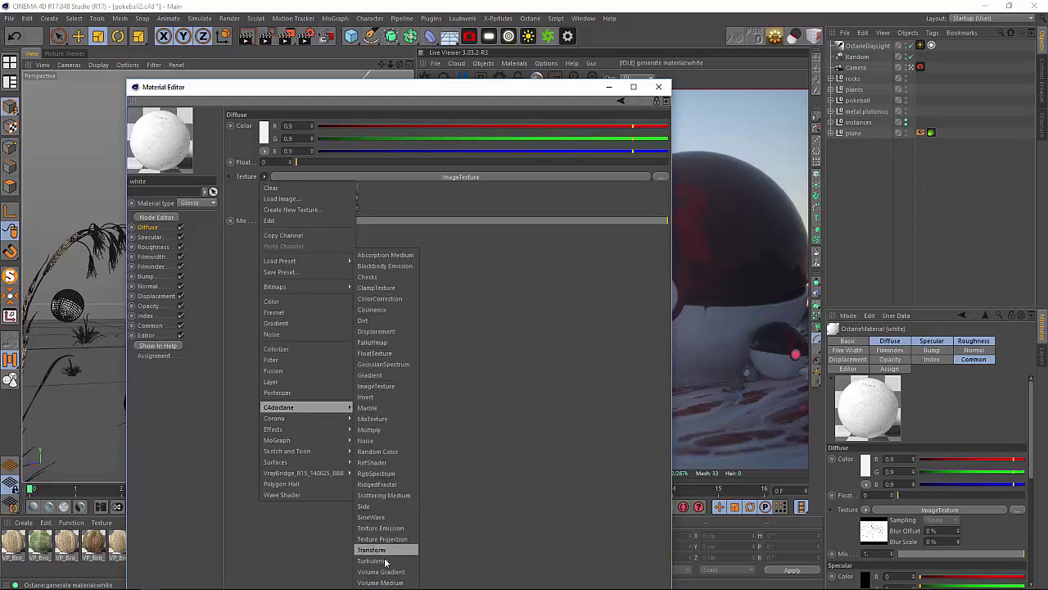
left_click(389, 376)
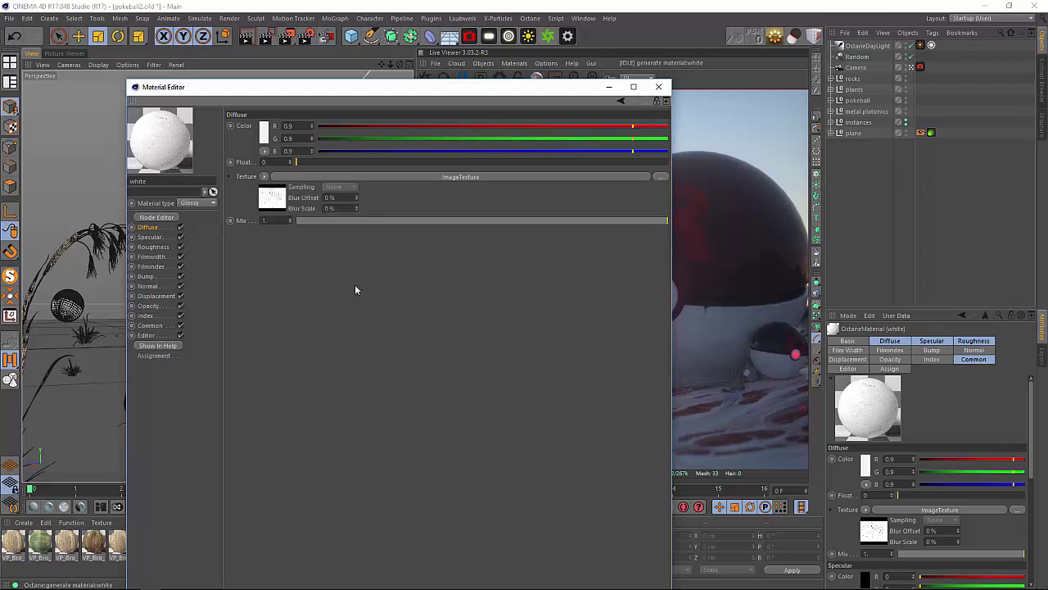
Step: Inspect the dust and scratches image texture in the white material's diffuse channel, and close the material editor
left_click(279, 198)
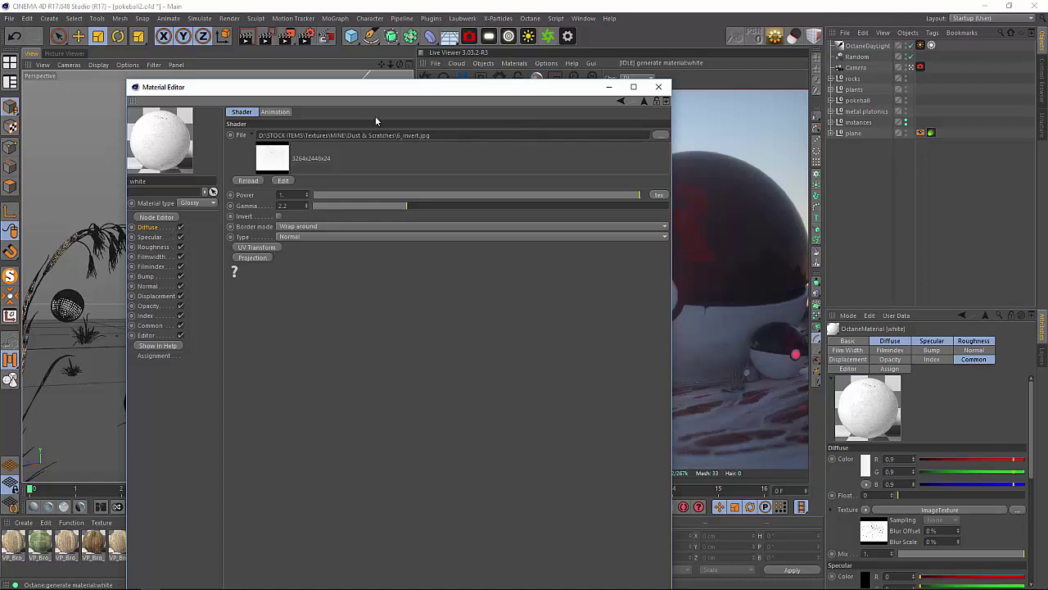
left_click_drag(405, 81, 421, 244)
left_click_drag(423, 254, 415, 186)
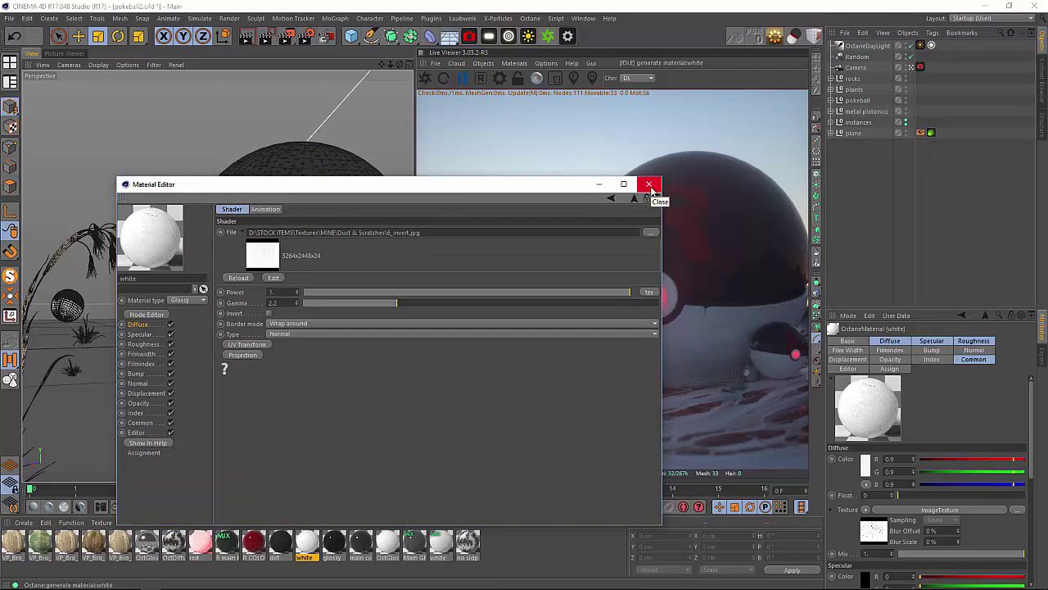
left_click(650, 185)
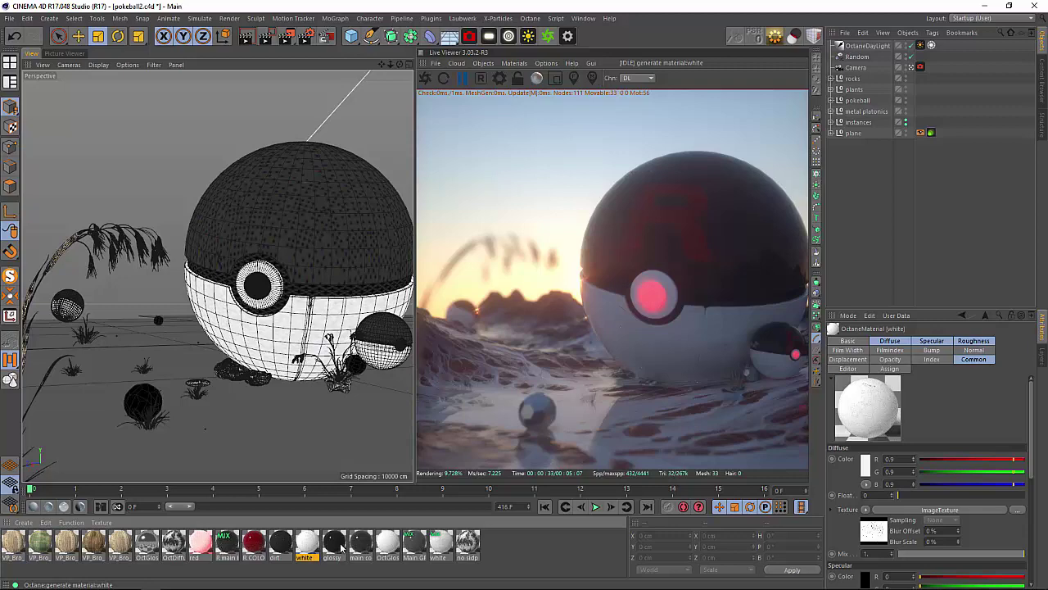
Step: Inspect the UV transform values of the R logo image texture that drives R main bod's mix amount
double_click(229, 545)
left_click_drag(313, 76, 223, 145)
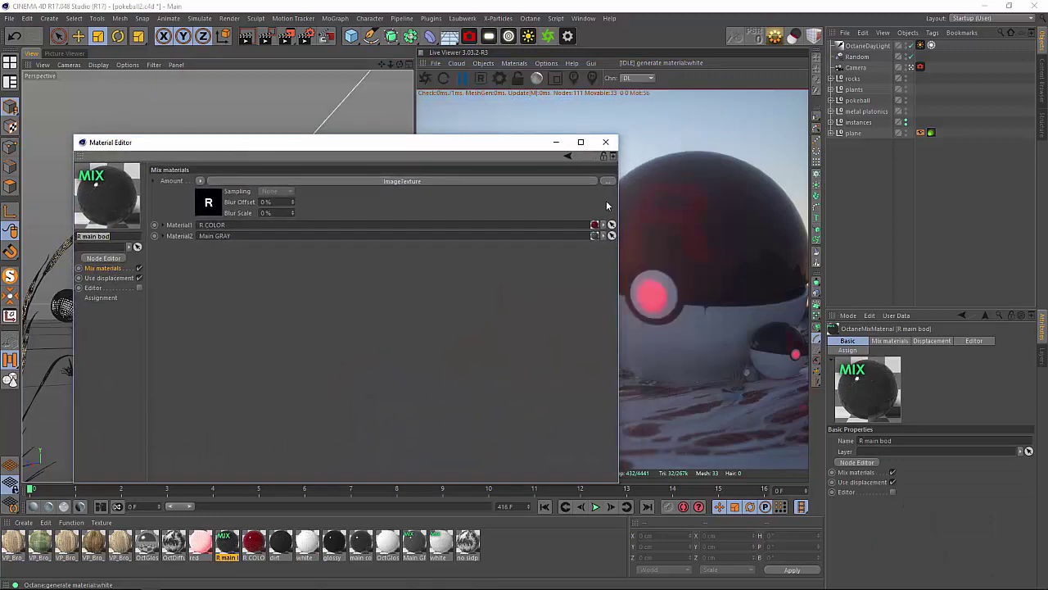
left_click_drag(607, 205, 443, 206)
left_click(205, 208)
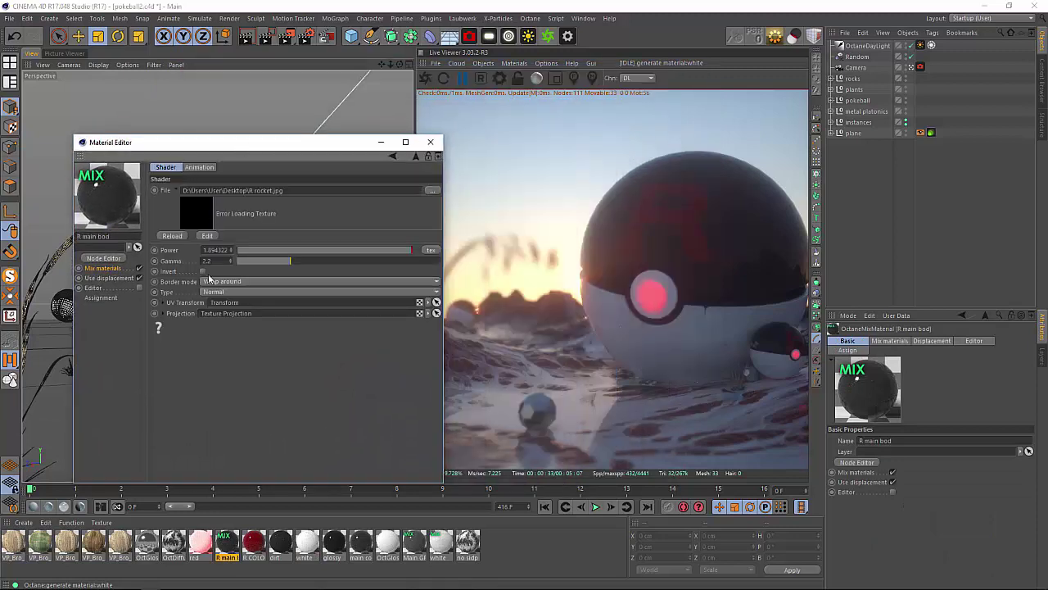
left_click(162, 302)
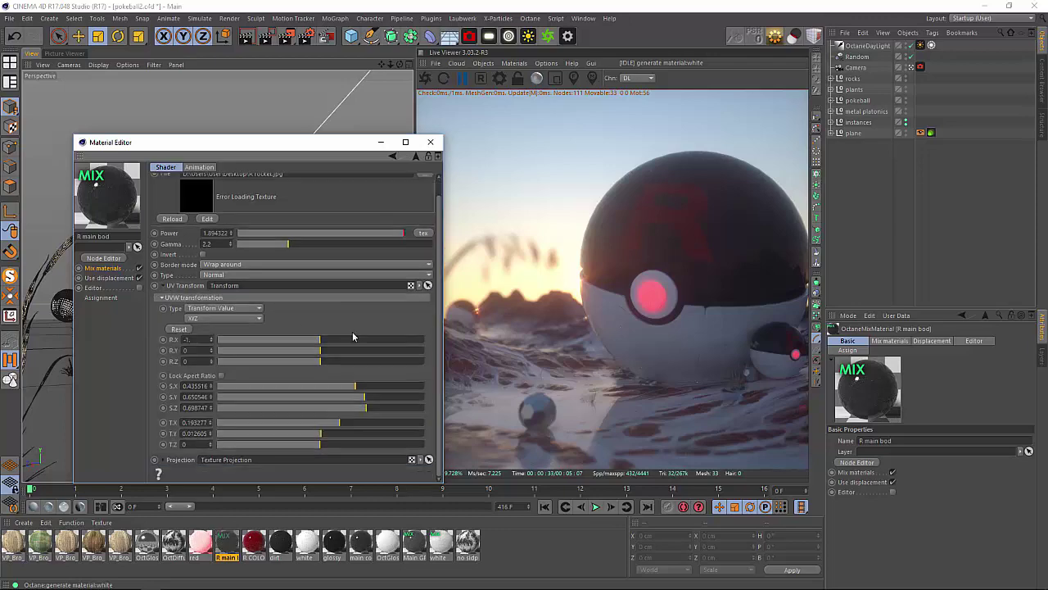
left_click(162, 303)
left_click(159, 327)
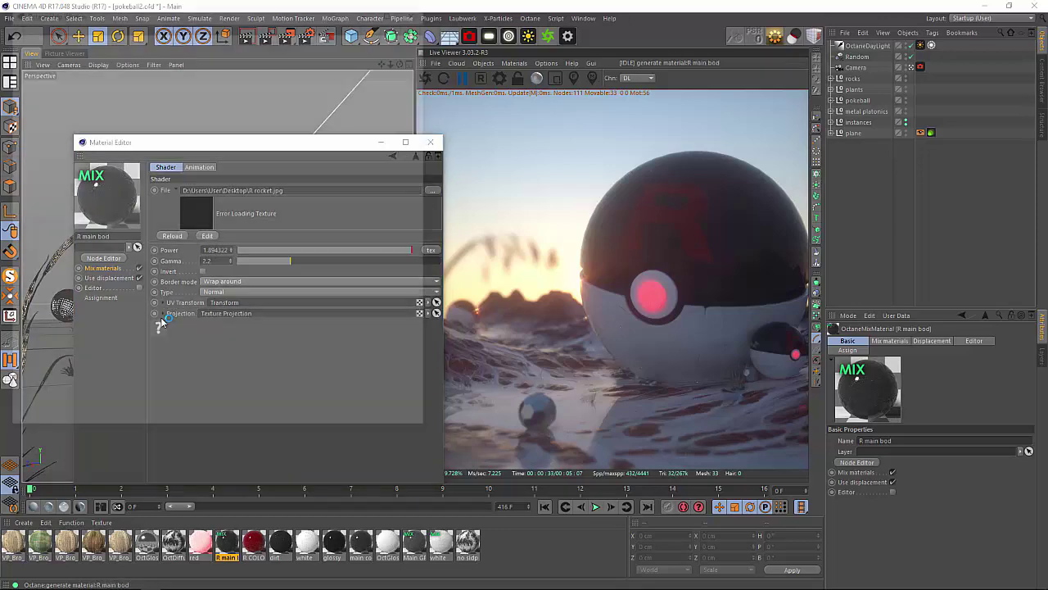
left_click(420, 8)
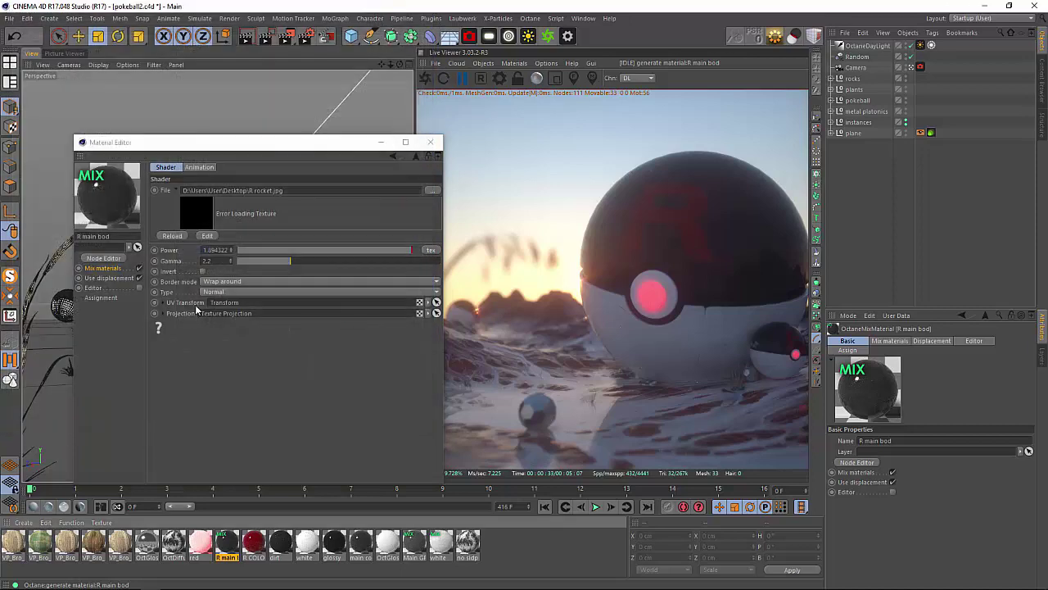
Step: Inspect the R logo texture's spherical projection, including its position and sphere settings, and fold it away
left_click(162, 313)
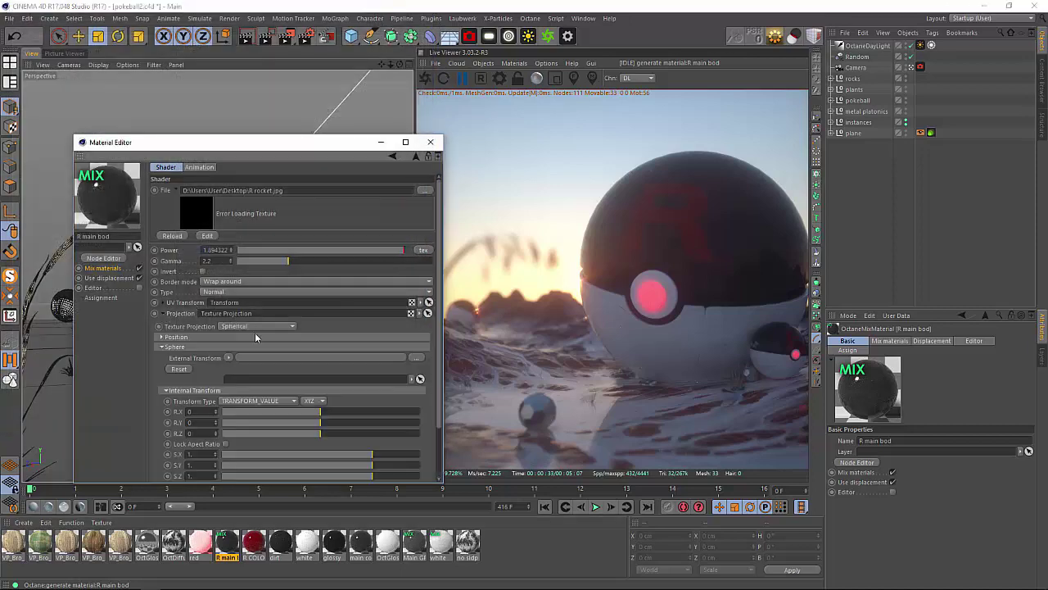
scroll(270, 337, "down", 2)
left_click(172, 287)
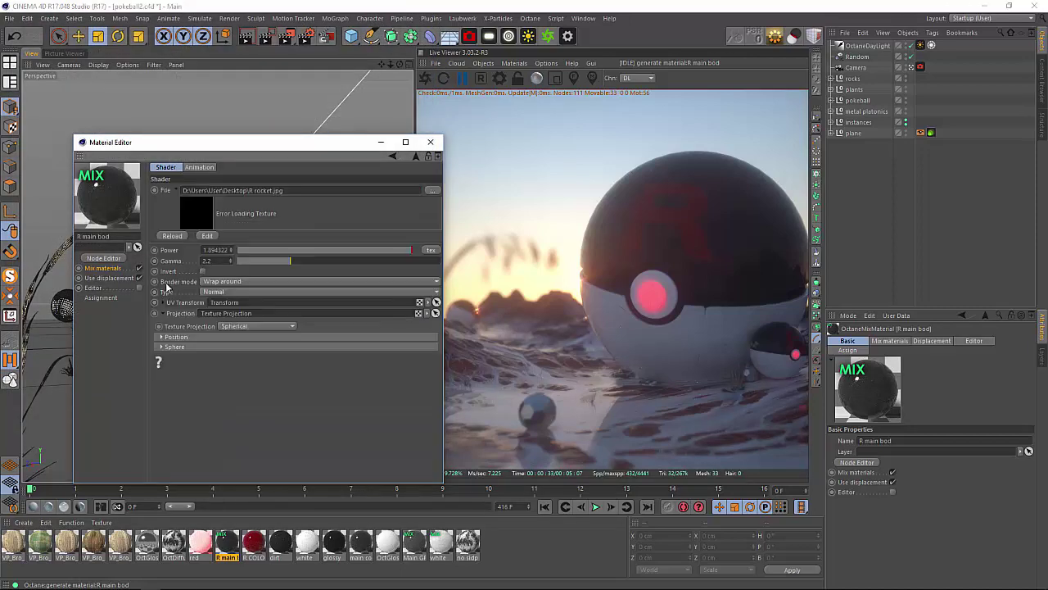
left_click(173, 337)
left_click(173, 337)
left_click(163, 312)
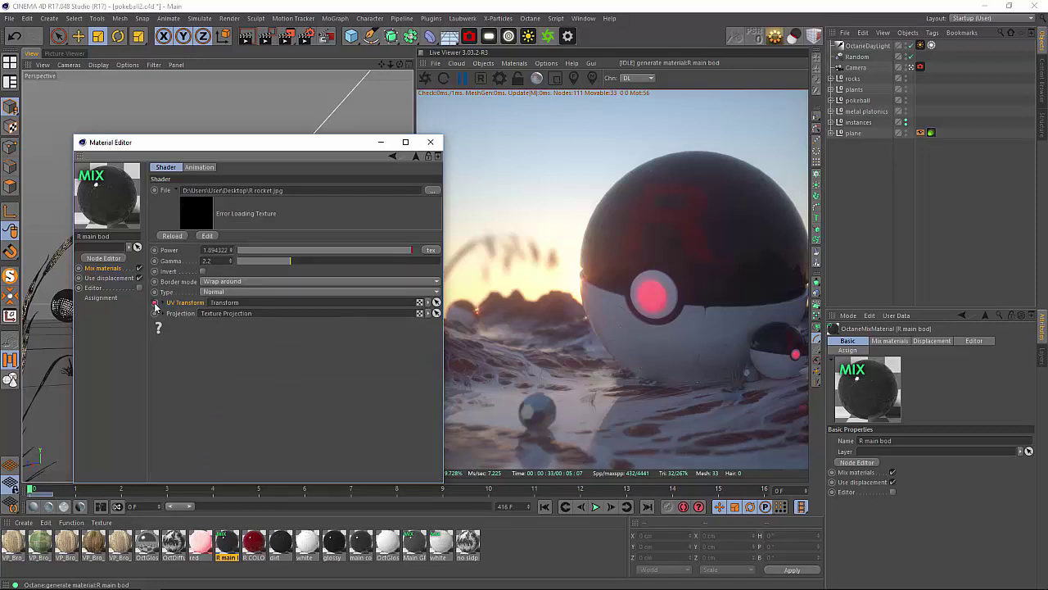
Step: Set the R logo texture's UV transform to an X rotation of 0 and an X translation of about 0.455
left_click(163, 302)
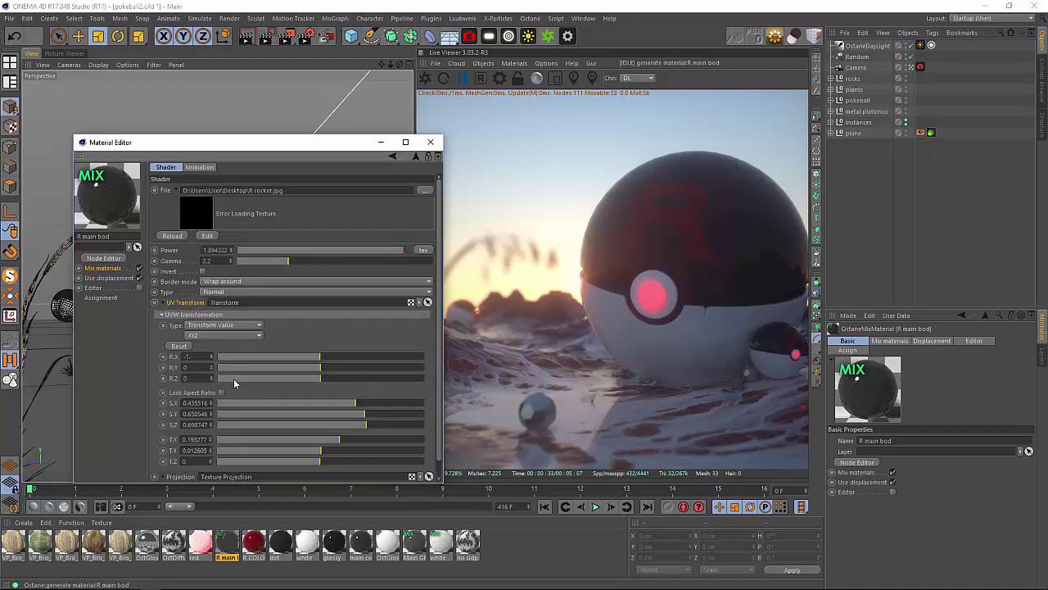
left_click(243, 355)
scroll(243, 357, "up", 2)
left_click_drag(328, 443, 366, 442)
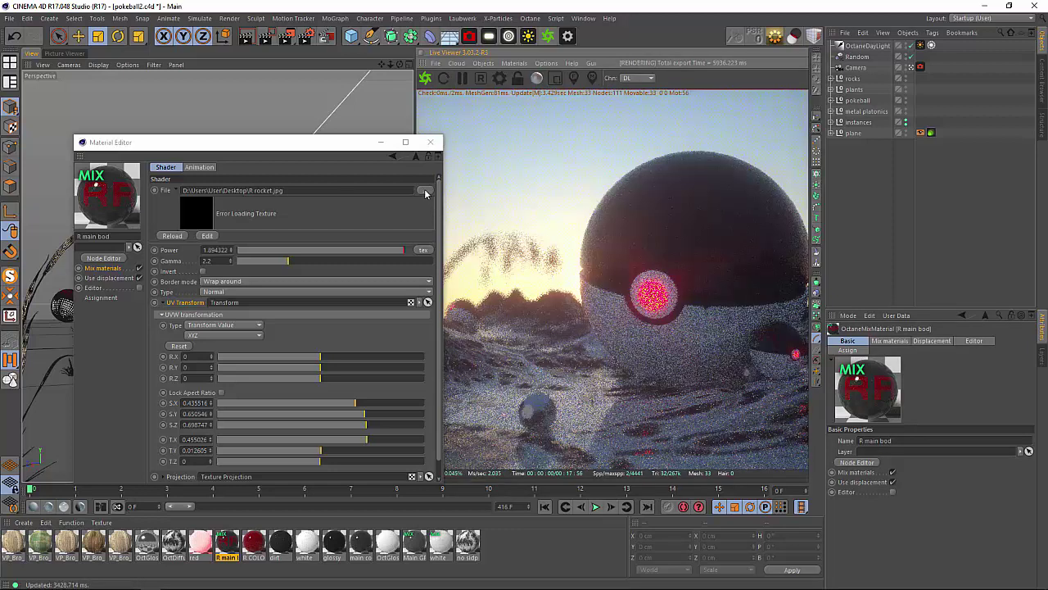
Step: Load the R rocket image from the project's tex folder as the logo texture of R main bod
left_click(423, 191)
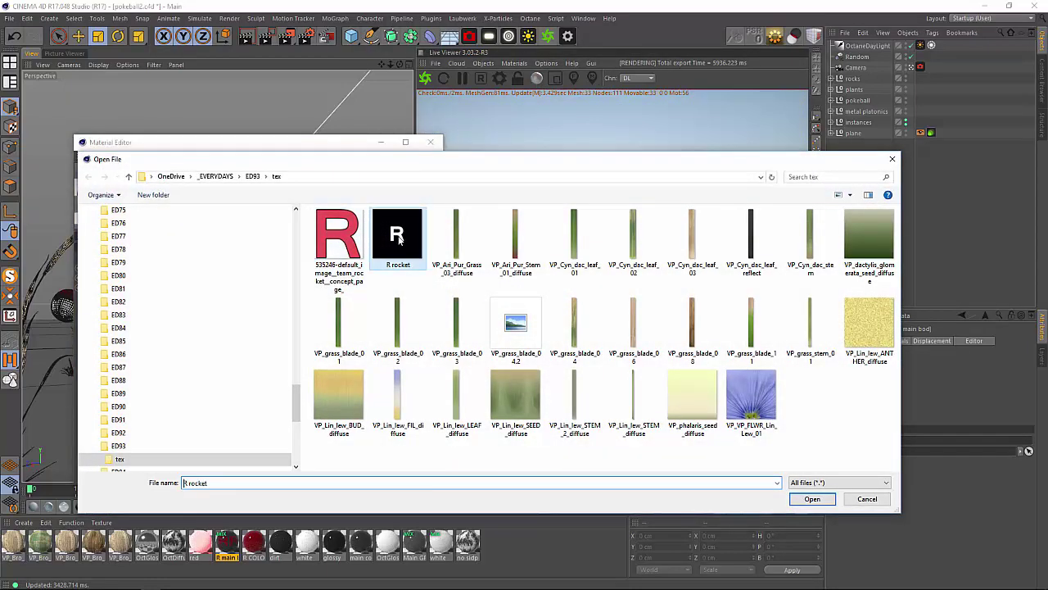
double_click(398, 235)
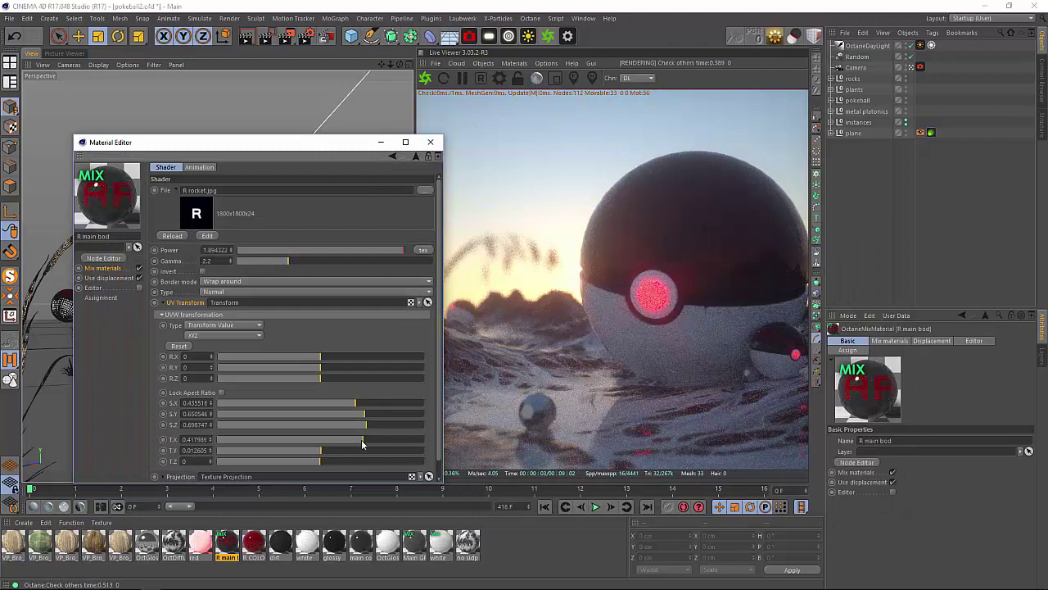
Step: Set the R logo texture's X translation to about 0.196, close the material's settings, and pause the live render
left_click_drag(361, 439, 341, 443)
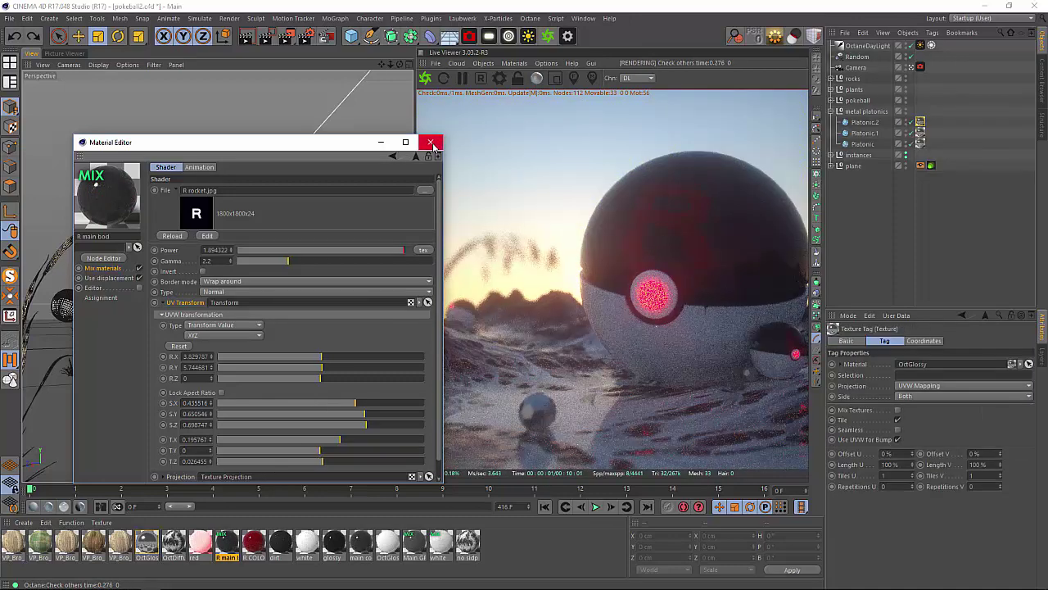
left_click(430, 141)
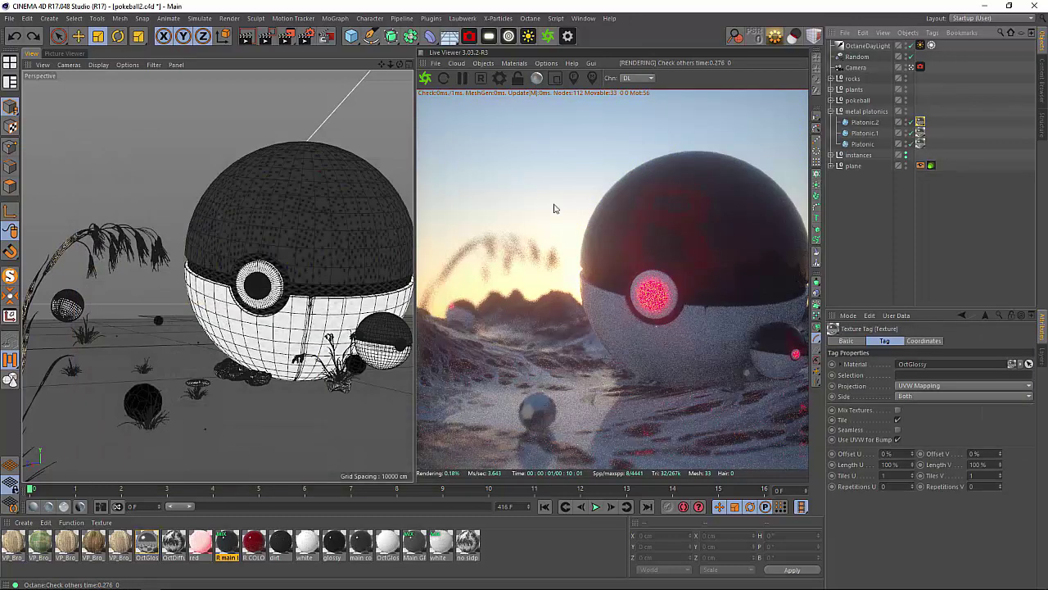
left_click(463, 79)
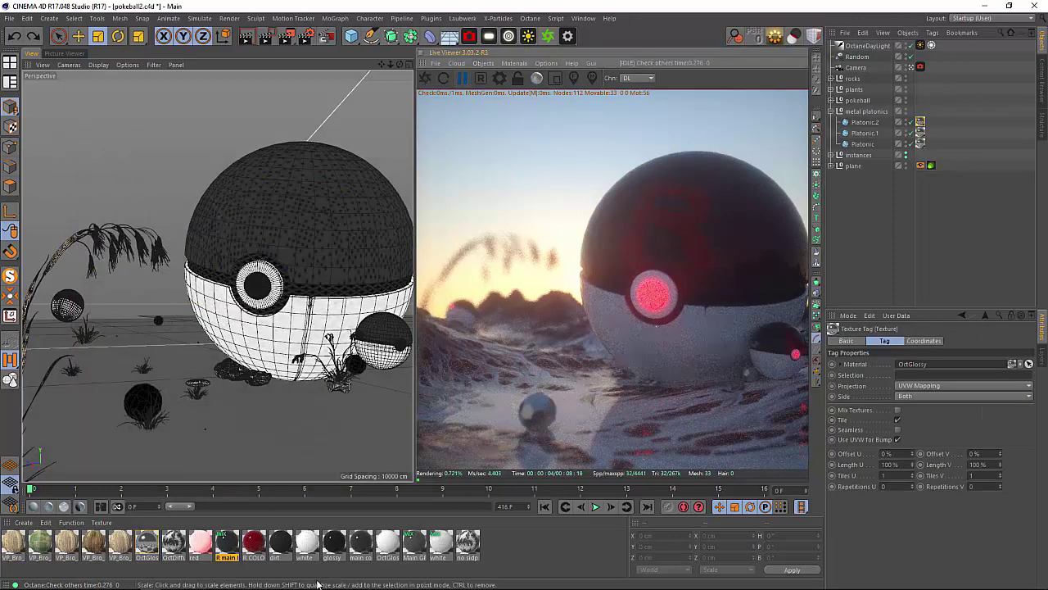
Step: Switch to File Explorer and open the ED93 folder inside OneDrive's _EVERYDAYS folder
mouse_move(318, 588)
left_click(69, 582)
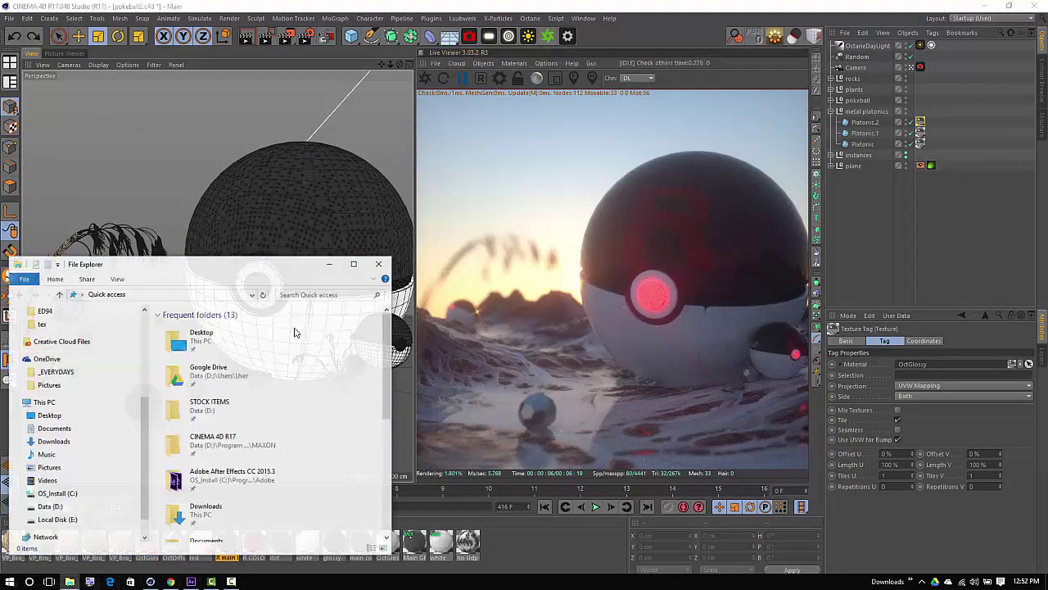
scroll(72, 439, "down", 2)
left_click(49, 462)
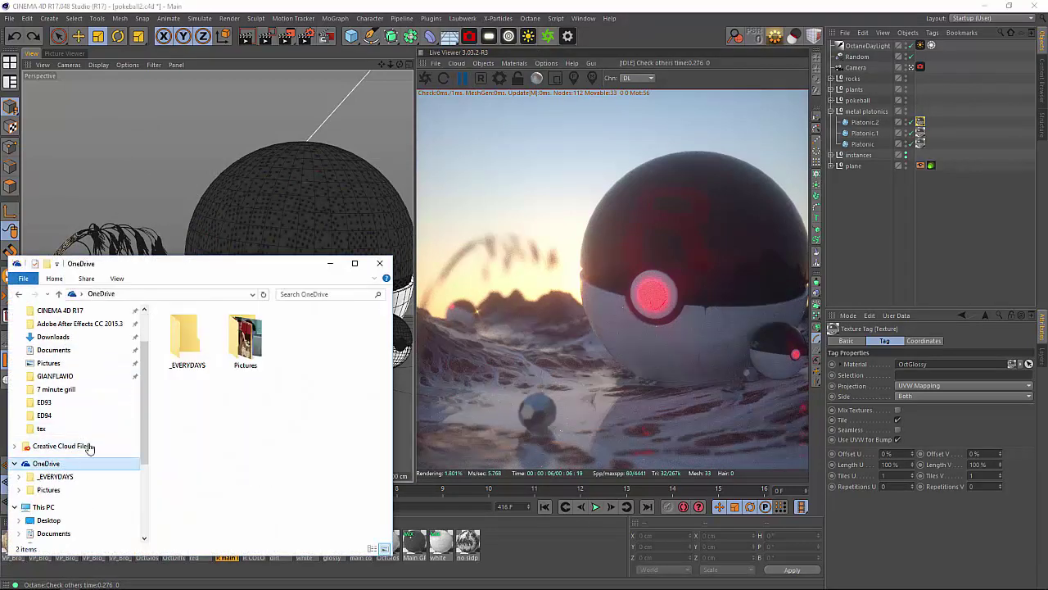
double_click(194, 344)
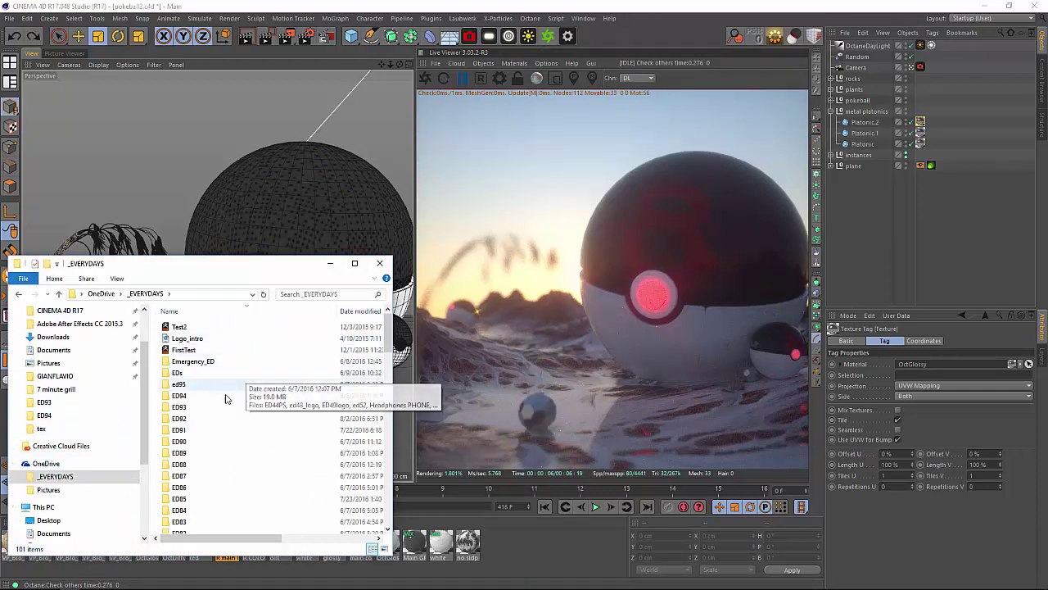
left_click(212, 410)
double_click(212, 410)
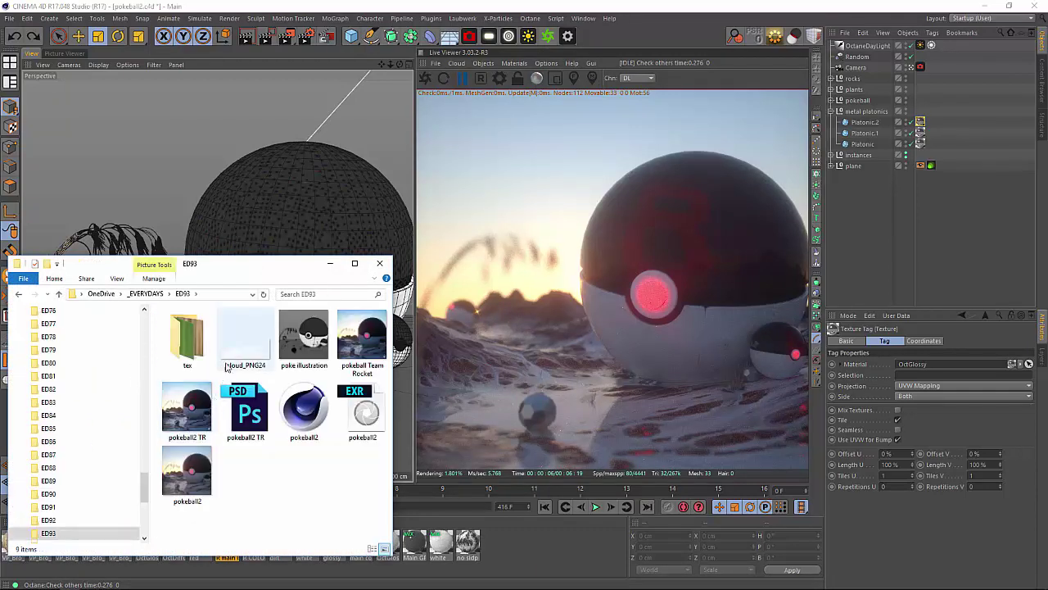
Step: Open the pokeball2 TR Photoshop document, and open the pokeball2 render in Photos
left_click(249, 426)
double_click(249, 429)
double_click(210, 463)
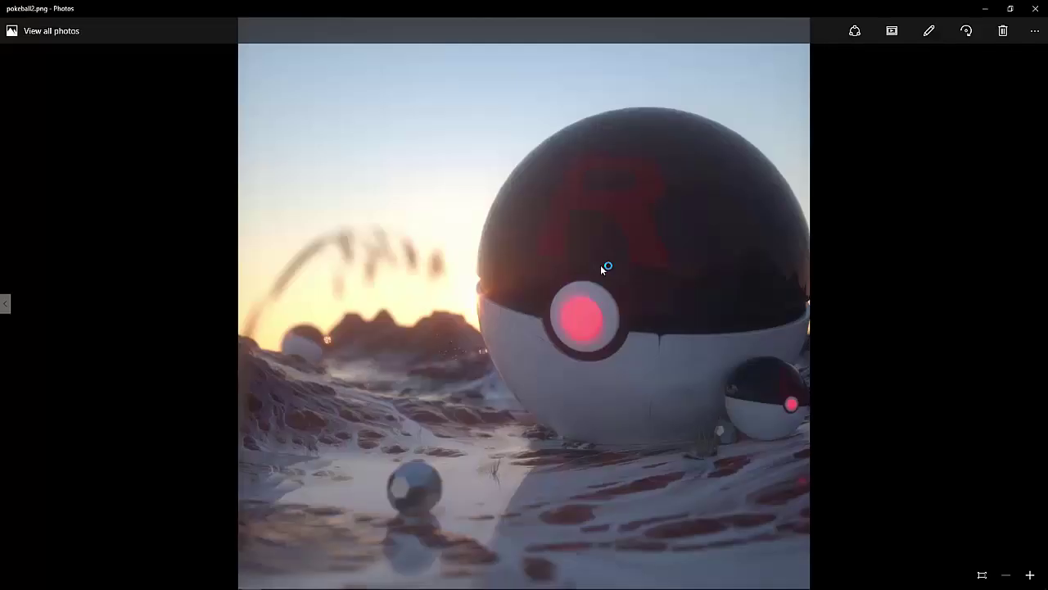
Step: Compare the raw pokeball2.png render with the retouched pokeball2 TR.jpg by alternating between the two images
key("Left")
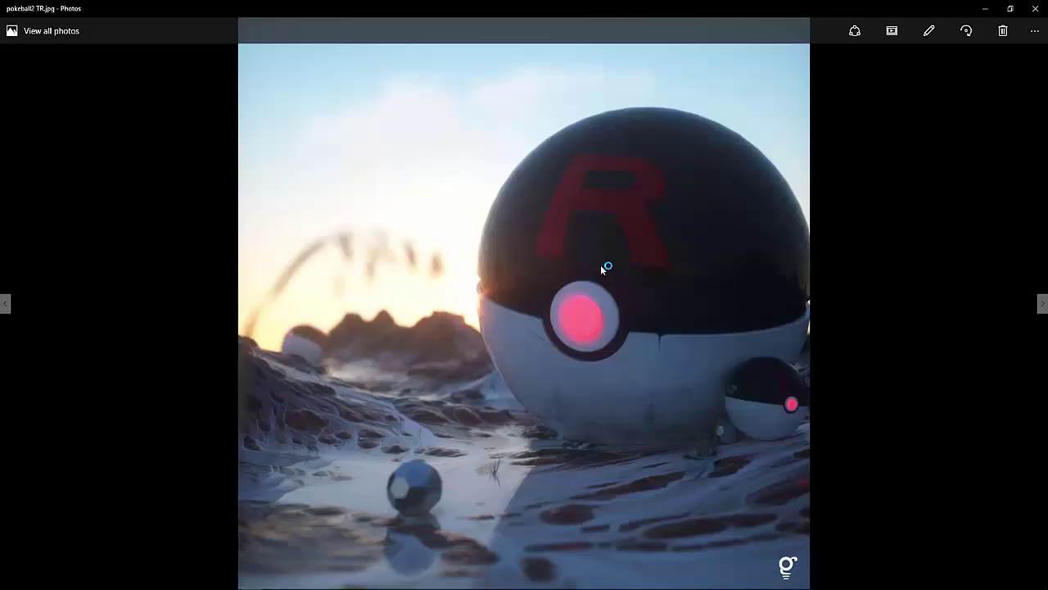
key("Right")
key("Left")
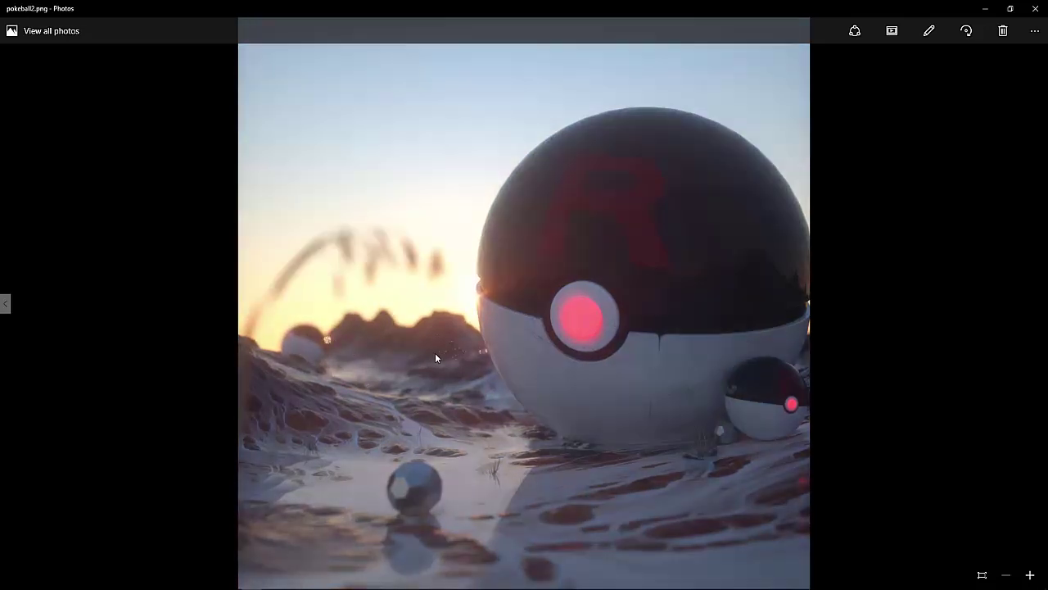
key("Left")
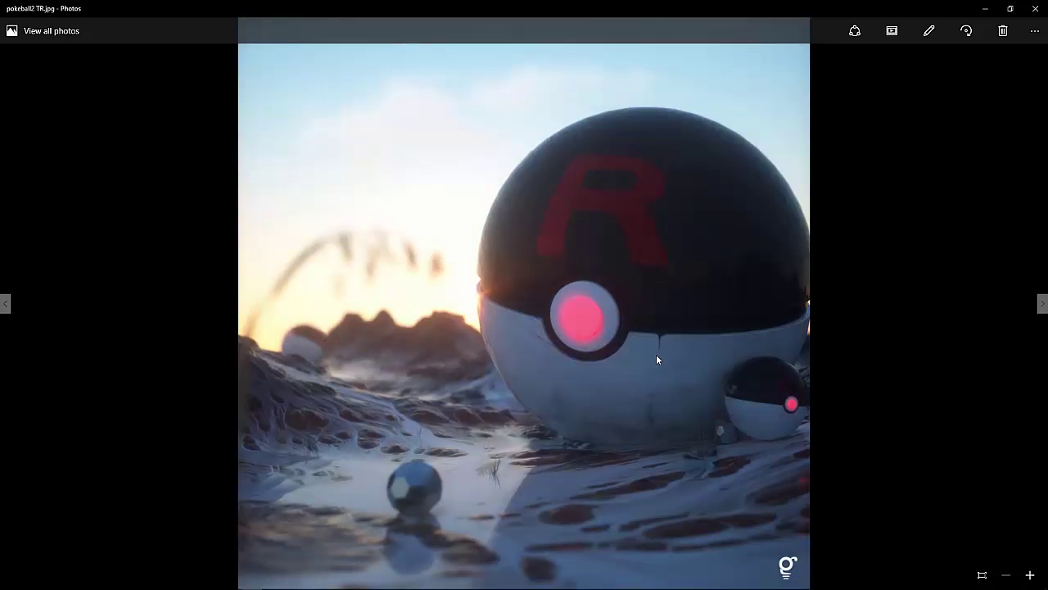
key("Right")
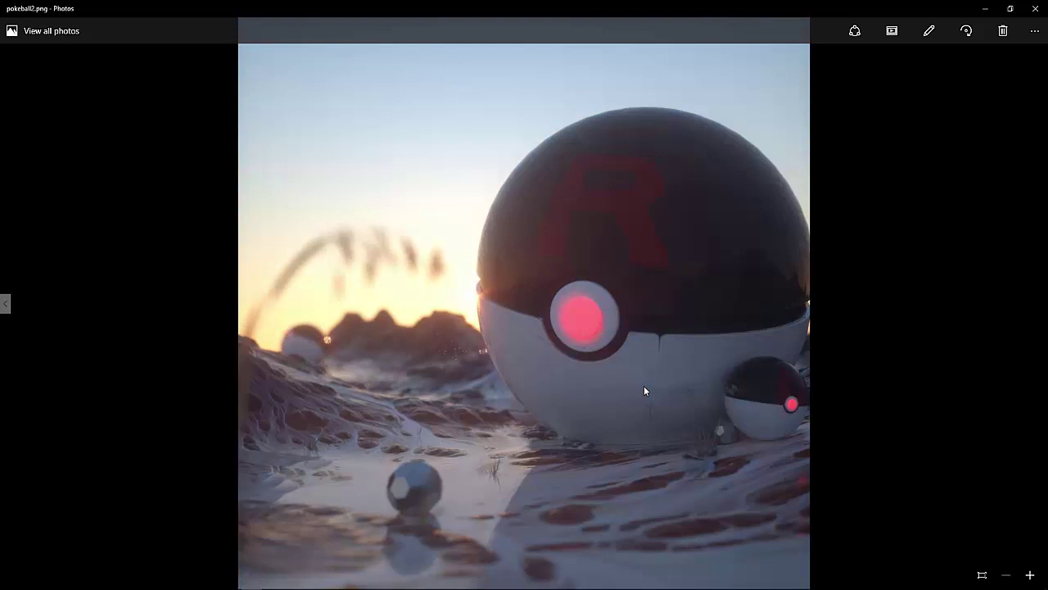
key("Left")
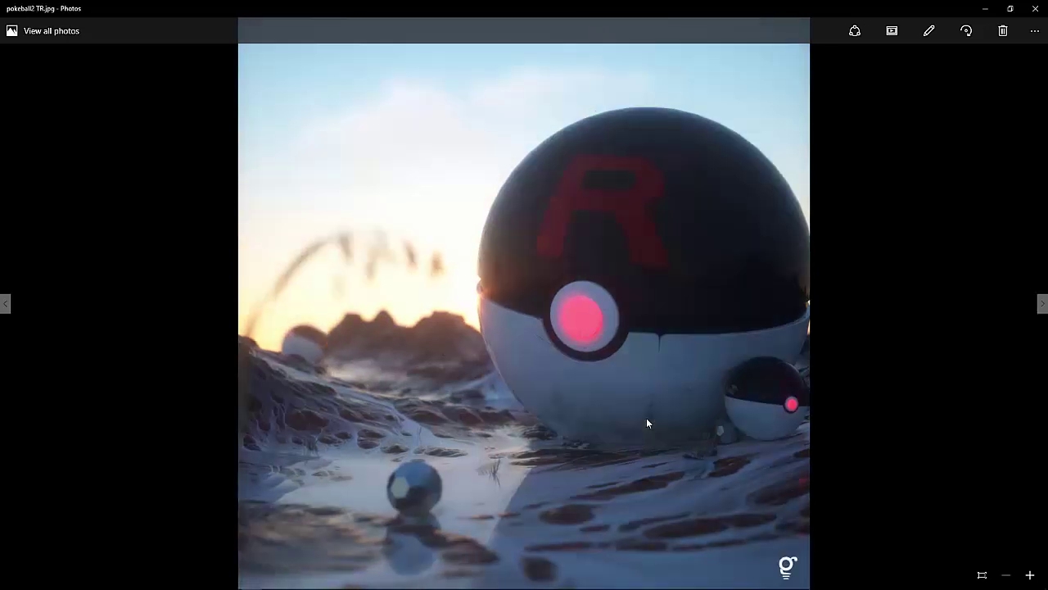
key("Right")
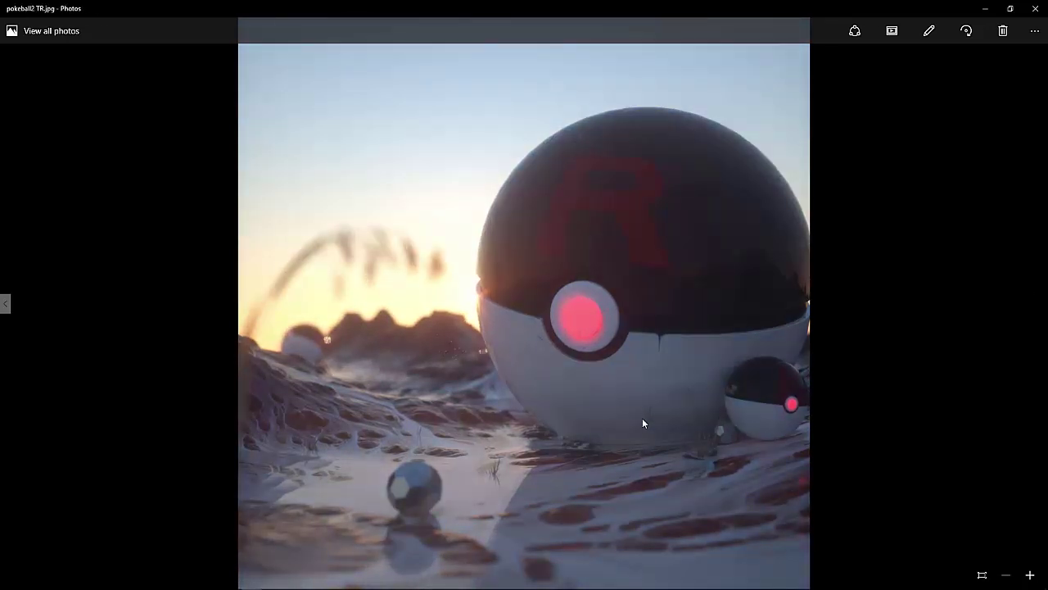
key("Left")
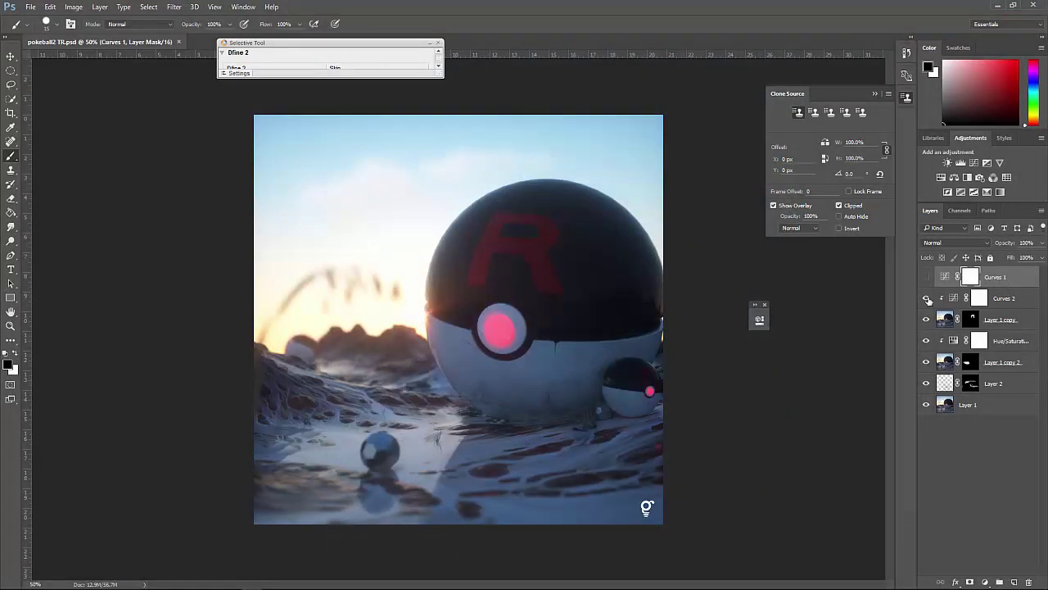
Step: In Photoshop, isolate Layer 1 with the image fitted to the window, show Layer 2 over it, and collapse the Selective Tool panel
left_click(927, 405, "alt")
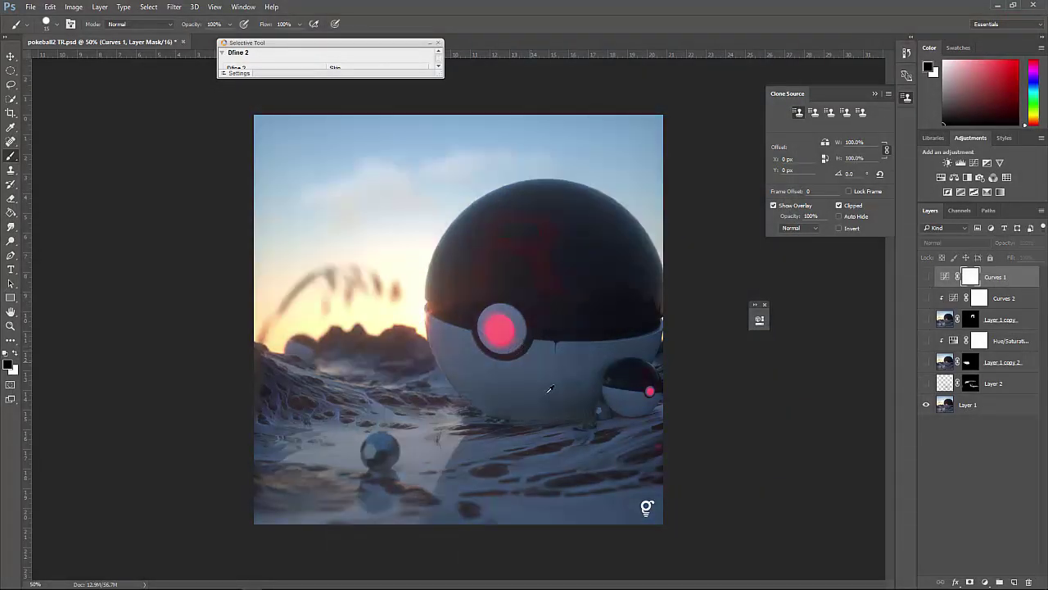
key("ctrl+plus")
key("ctrl+0")
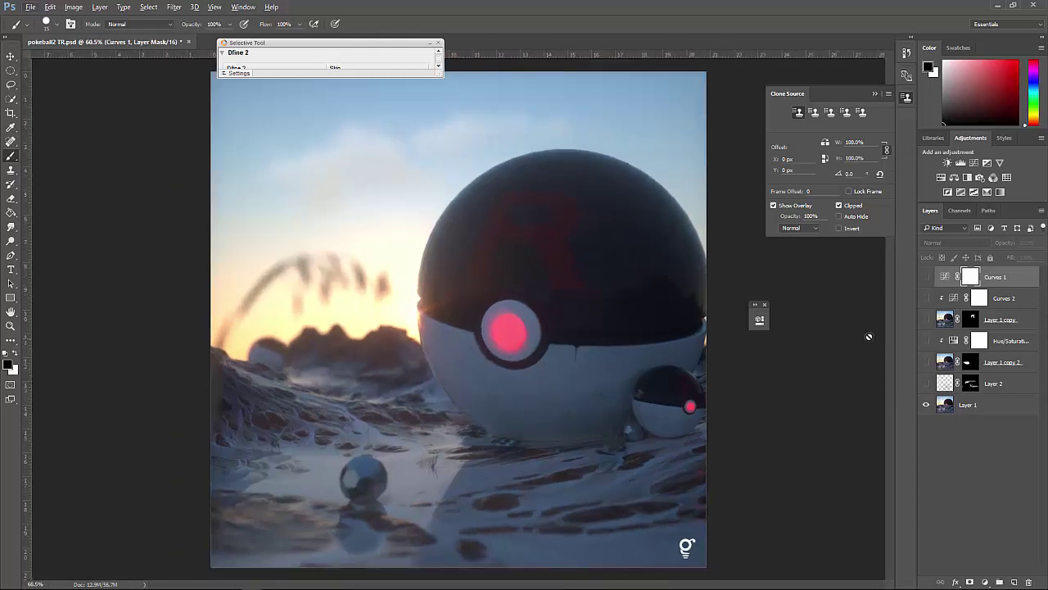
left_click(926, 383)
left_click(430, 43)
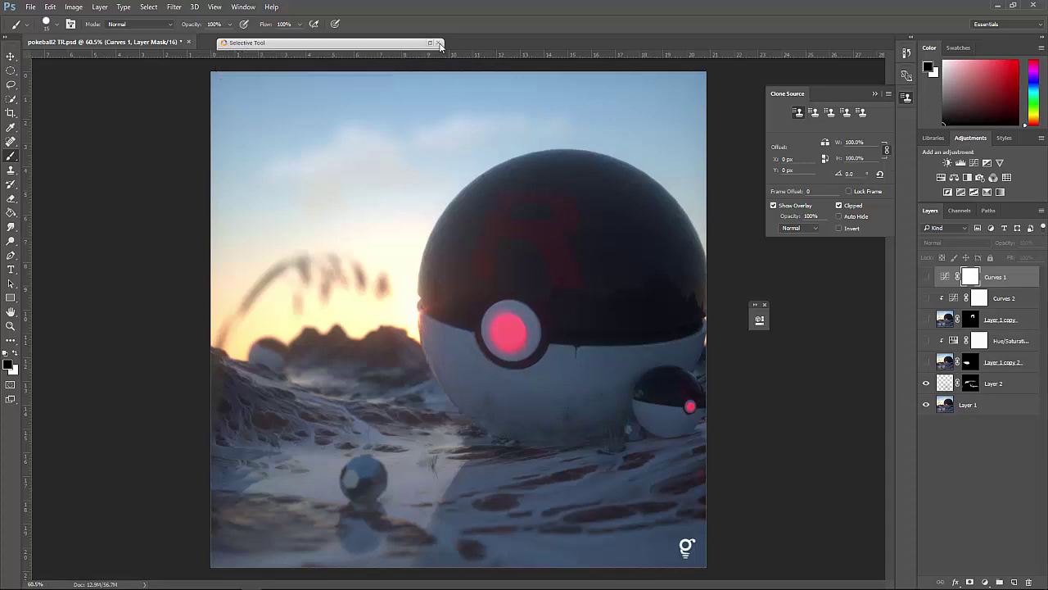
Step: Show Layer 1 copy 2 and compare the image with and without its clipped Hue/Saturation adjustment, leaving both visible
left_click(926, 362)
left_click(926, 341)
left_click(926, 341)
left_click(926, 340)
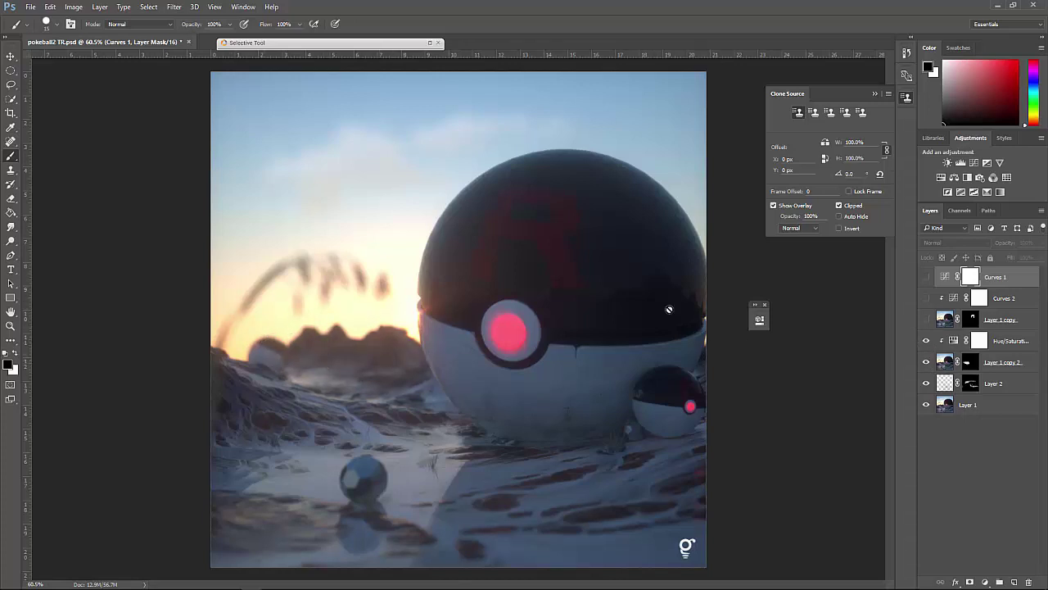
left_click(927, 341)
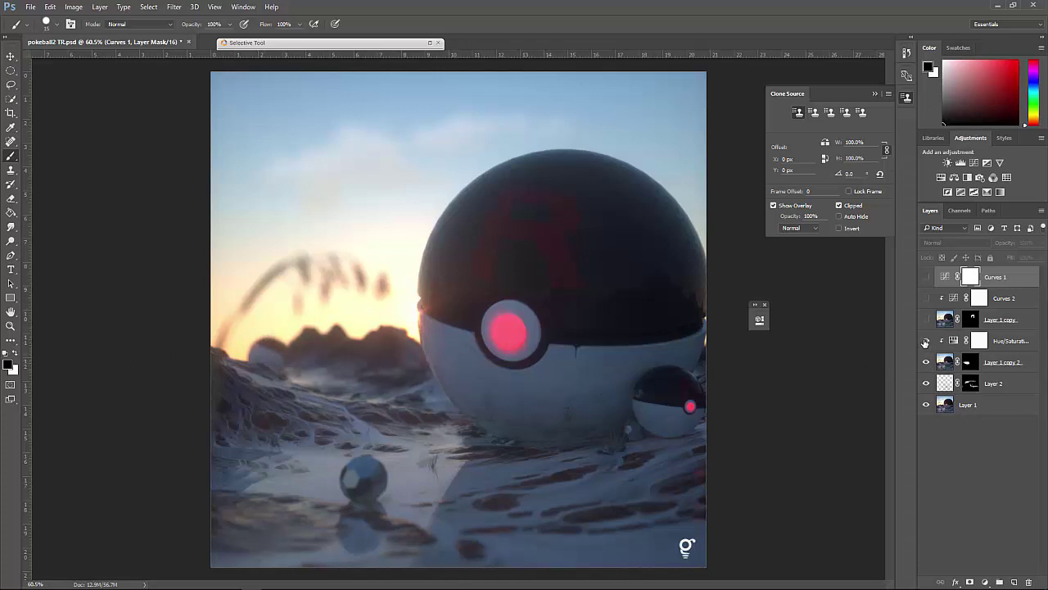
left_click(926, 341)
Step: Compare the R logo with and without Layer 1 copy and Curves 2, leave both visible, and select Layer 1 copy's mask
left_click(927, 321)
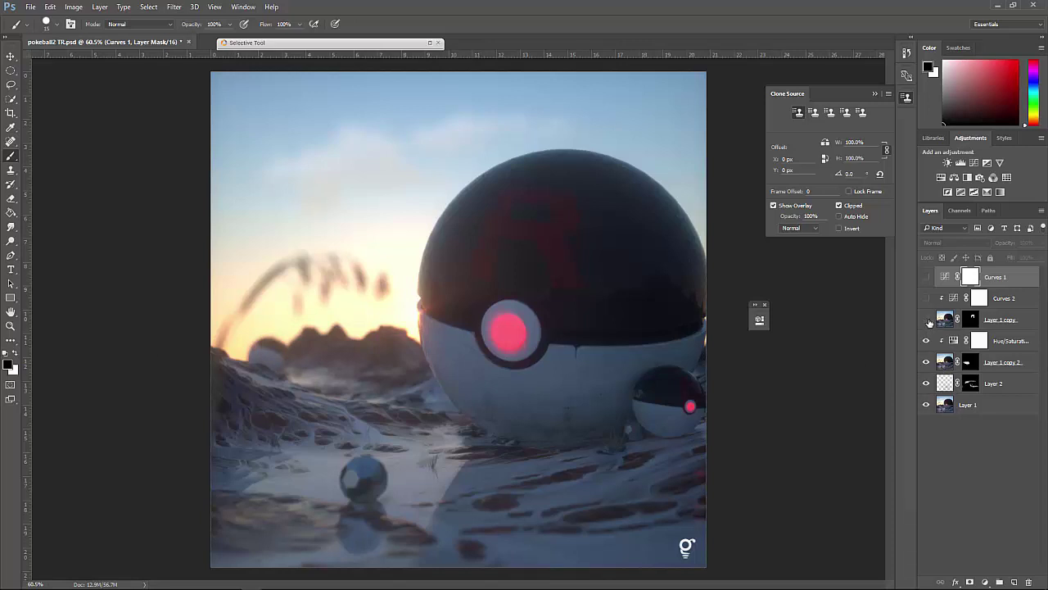
left_click(927, 298)
left_click(927, 298)
left_click(927, 320)
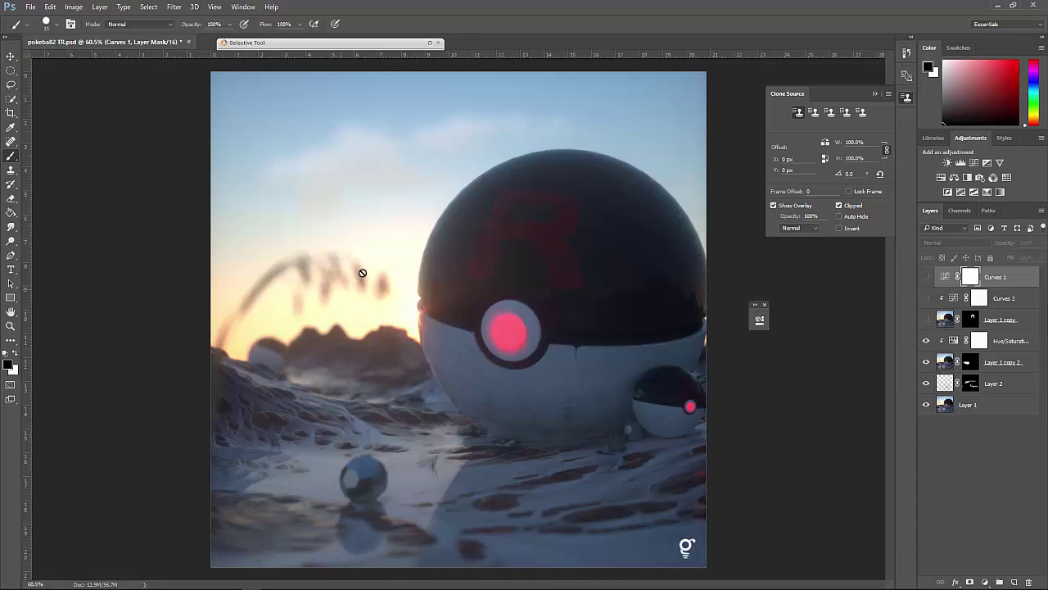
left_click(927, 320)
left_click(926, 298)
left_click(973, 319)
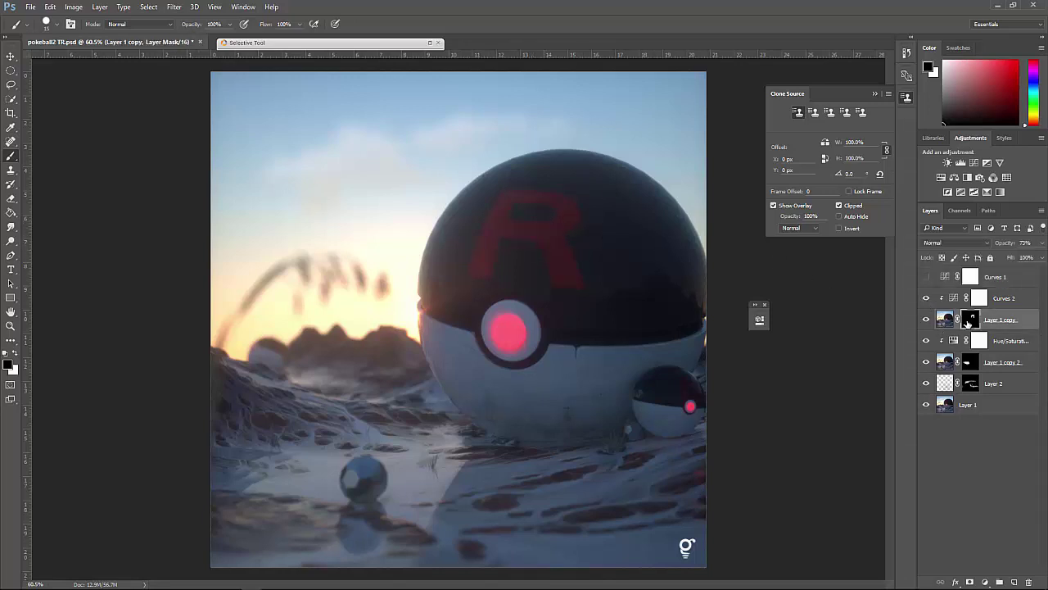
Step: Compare the whole image with and without the Curves 1 adjustment, leaving it visible
left_click(927, 278)
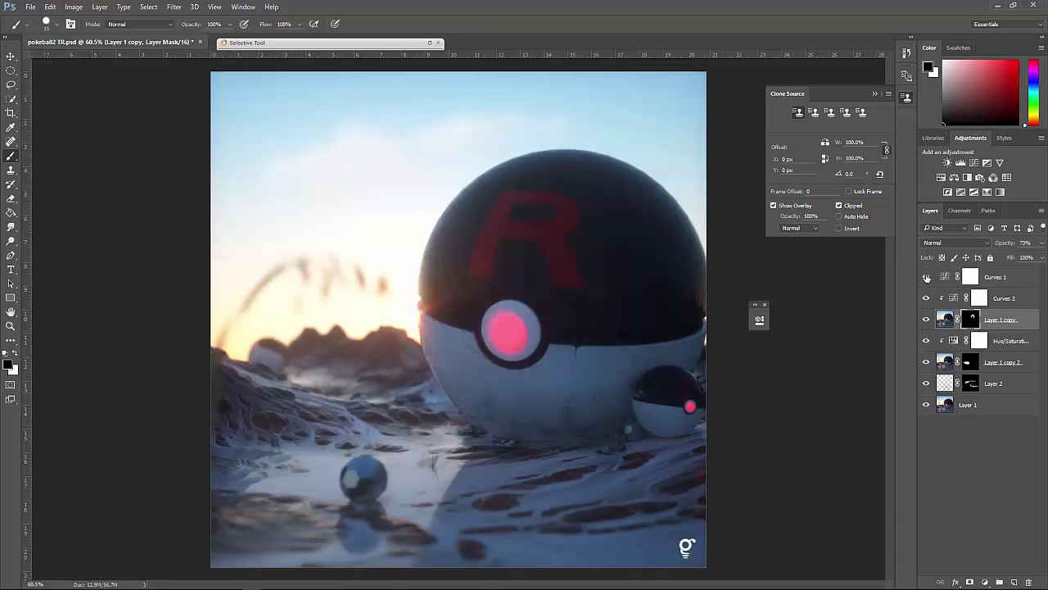
left_click(926, 278)
left_click(926, 278)
left_click(926, 277)
left_click(927, 277)
left_click(926, 278)
left_click(926, 278)
left_click(926, 279)
left_click(926, 279)
left_click(927, 279)
left_click(926, 277)
left_click(926, 280)
left_click(927, 280)
Step: Quit Photoshop
left_click(1038, 5)
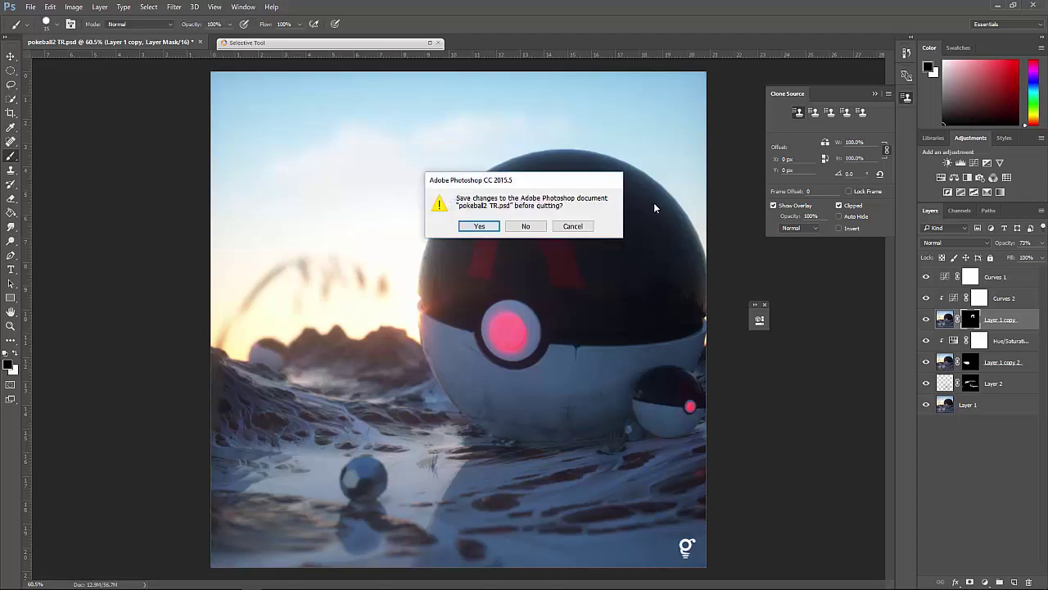